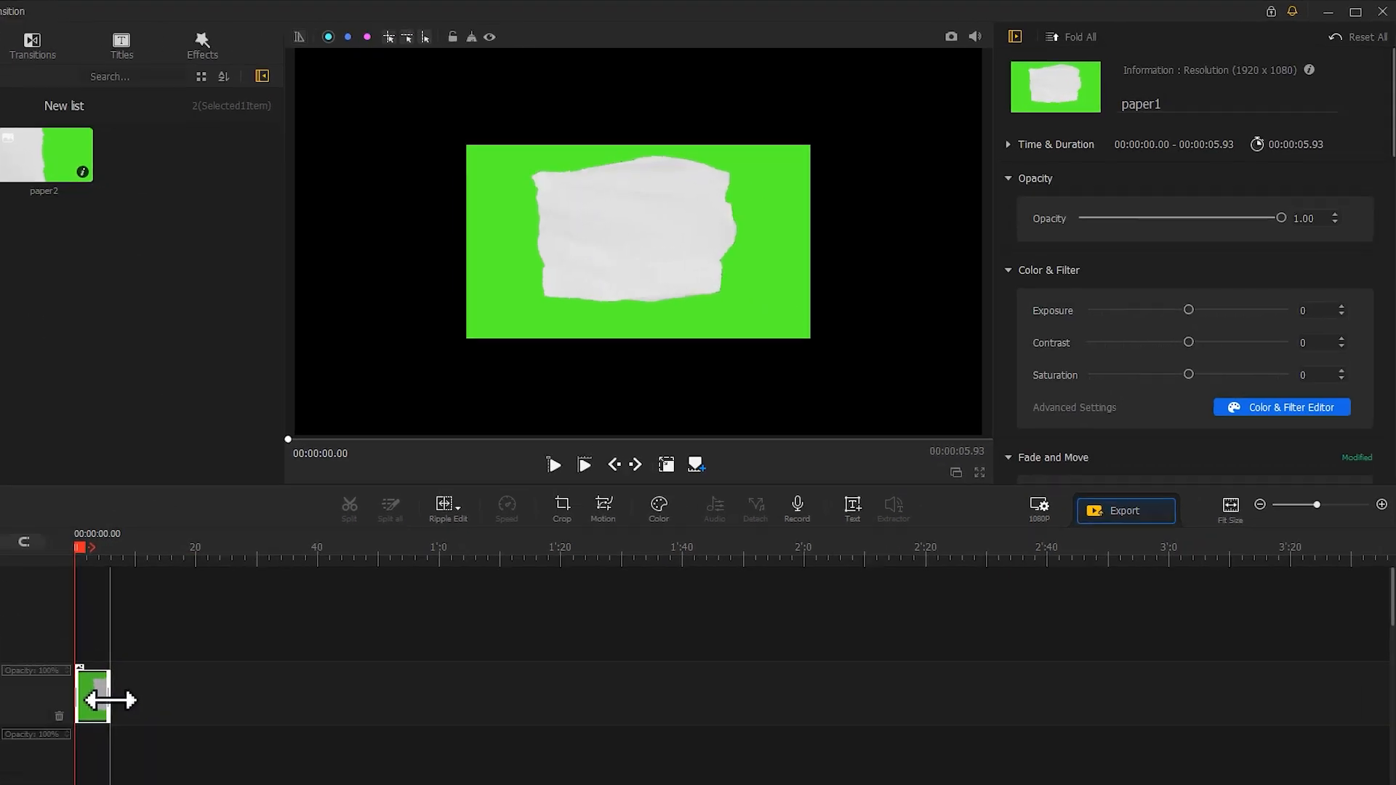
Step: Fit the paper1 overlay to the screen height and sample its green background as the chroma key color
{"action": "left_click_drag", "start_coordinate": [1392, 142], "coordinate": [1381, 378]}
{"action": "left_click", "coordinate": [1266, 346]}
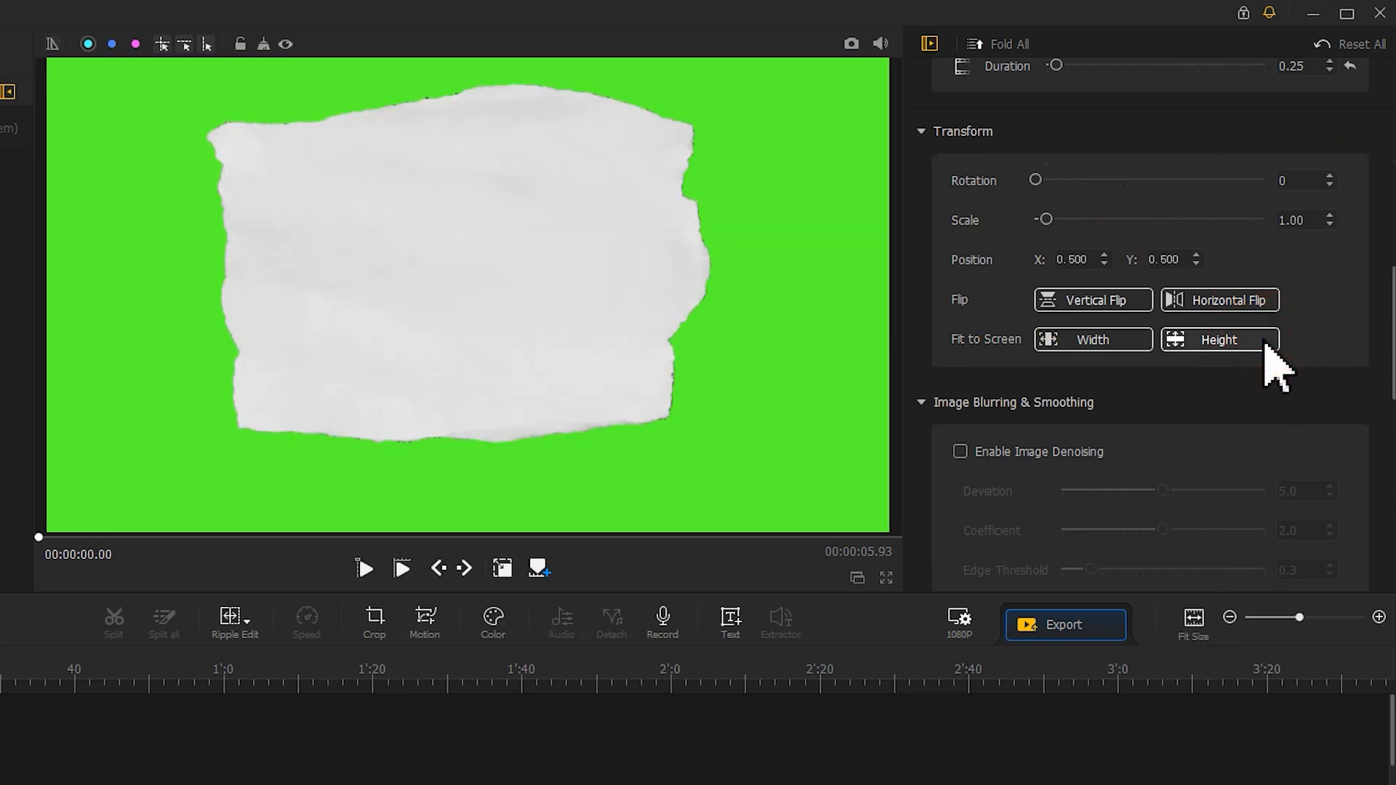
{"action": "scroll", "coordinate": [1394, 396], "scroll_direction": "down", "scroll_amount": 7}
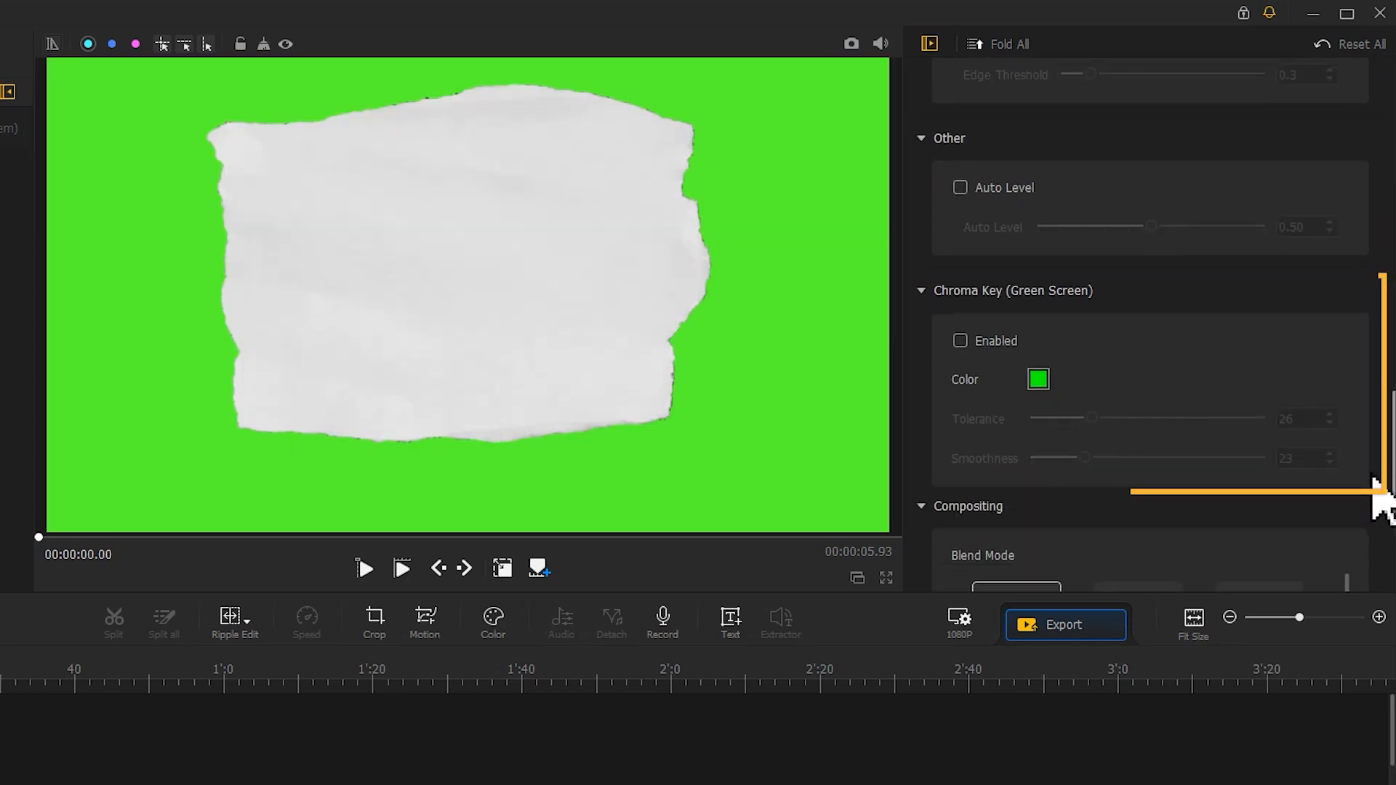
{"action": "left_click", "coordinate": [1046, 386]}
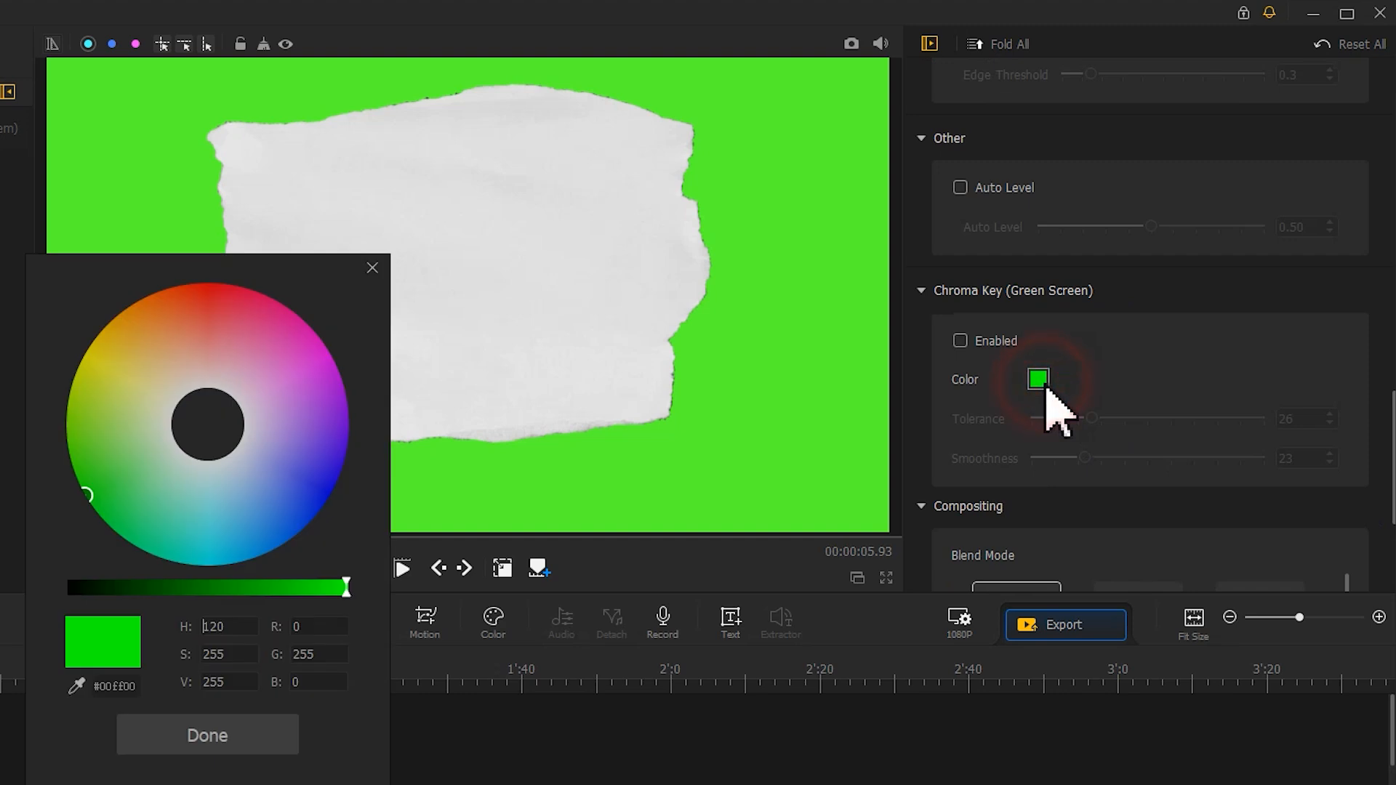
{"action": "left_click", "coordinate": [77, 687]}
{"action": "left_click", "coordinate": [753, 443]}
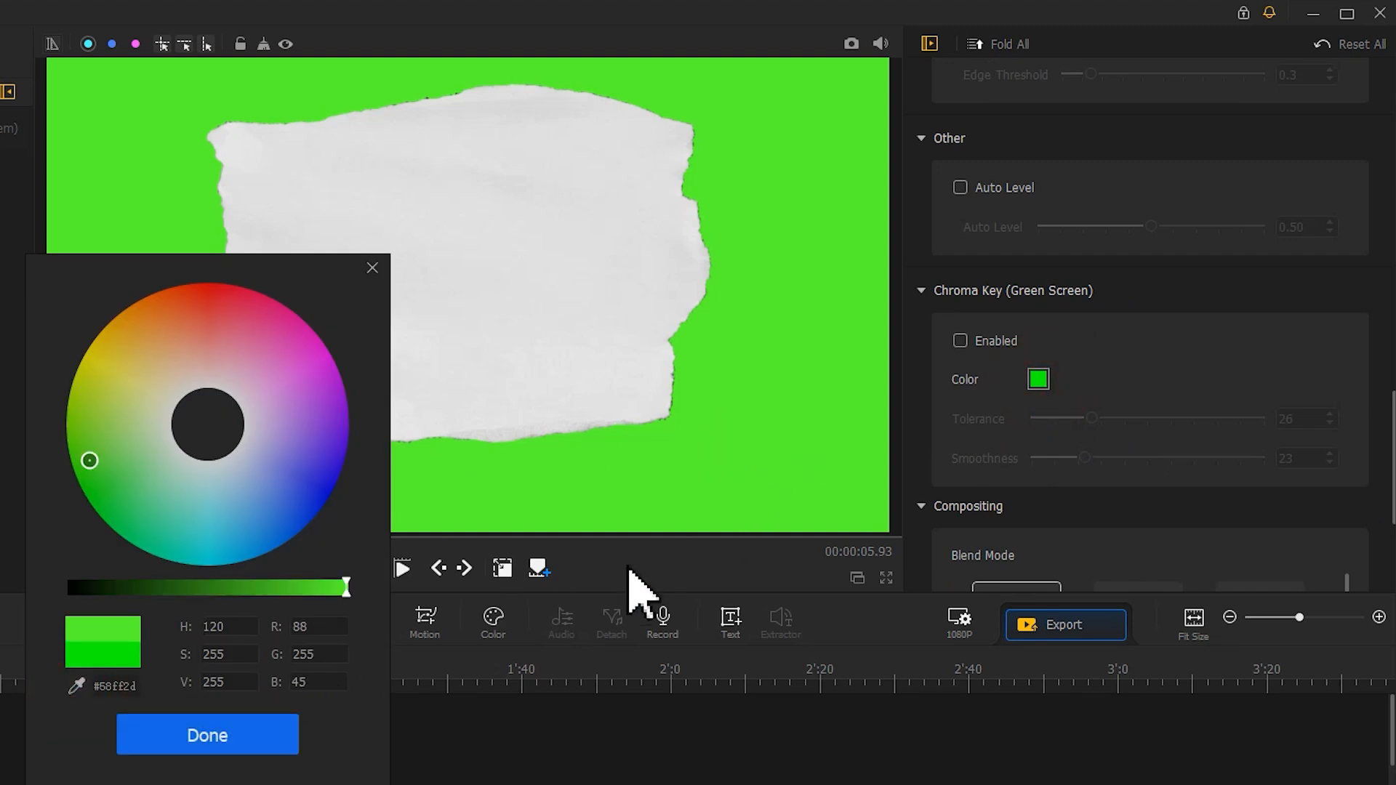
{"action": "left_click", "coordinate": [267, 733]}
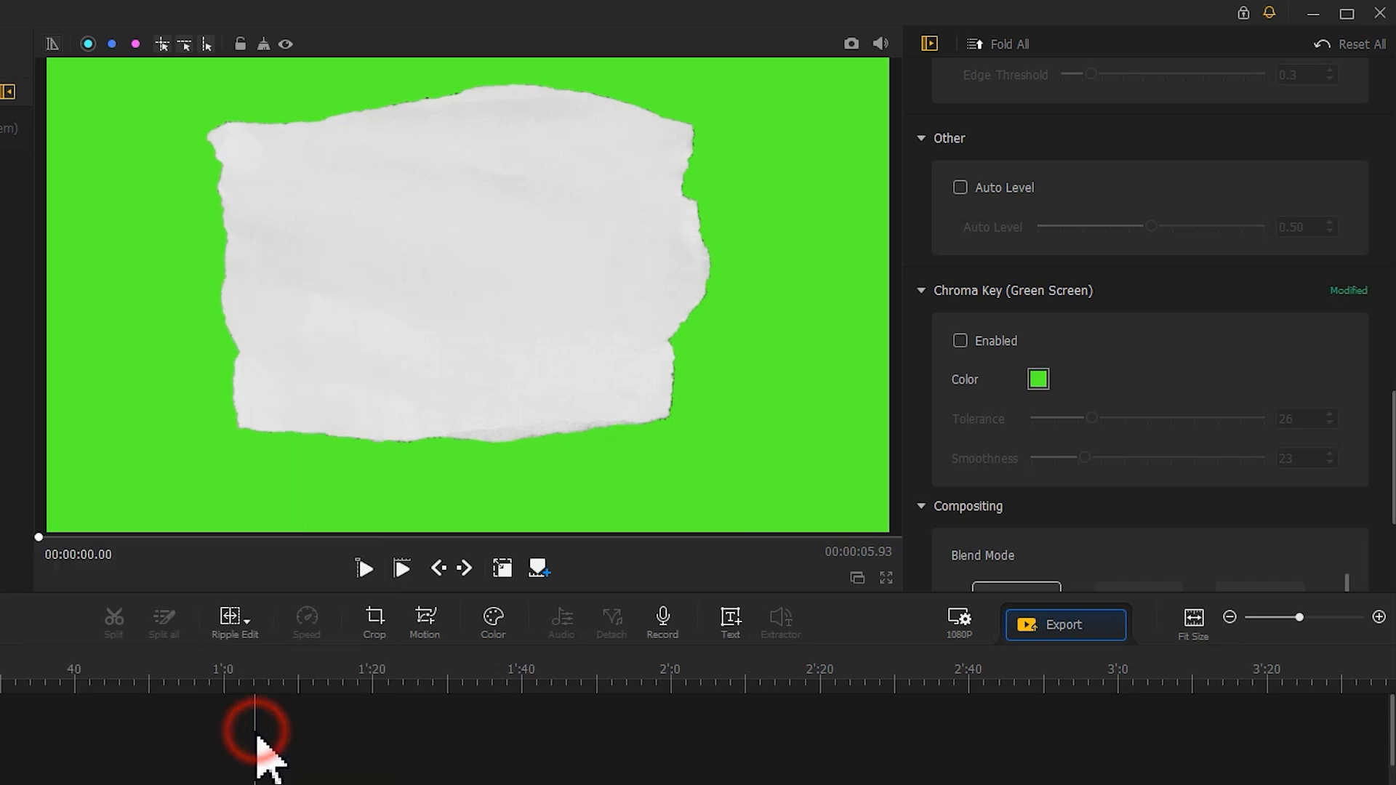
Step: Enable the chroma key on paper1 with tolerance 0 and smoothness 0
{"action": "left_click", "coordinate": [960, 342]}
{"action": "left_click_drag", "start_coordinate": [1091, 419], "coordinate": [954, 420]}
{"action": "left_click_drag", "start_coordinate": [1085, 459], "coordinate": [1021, 466]}
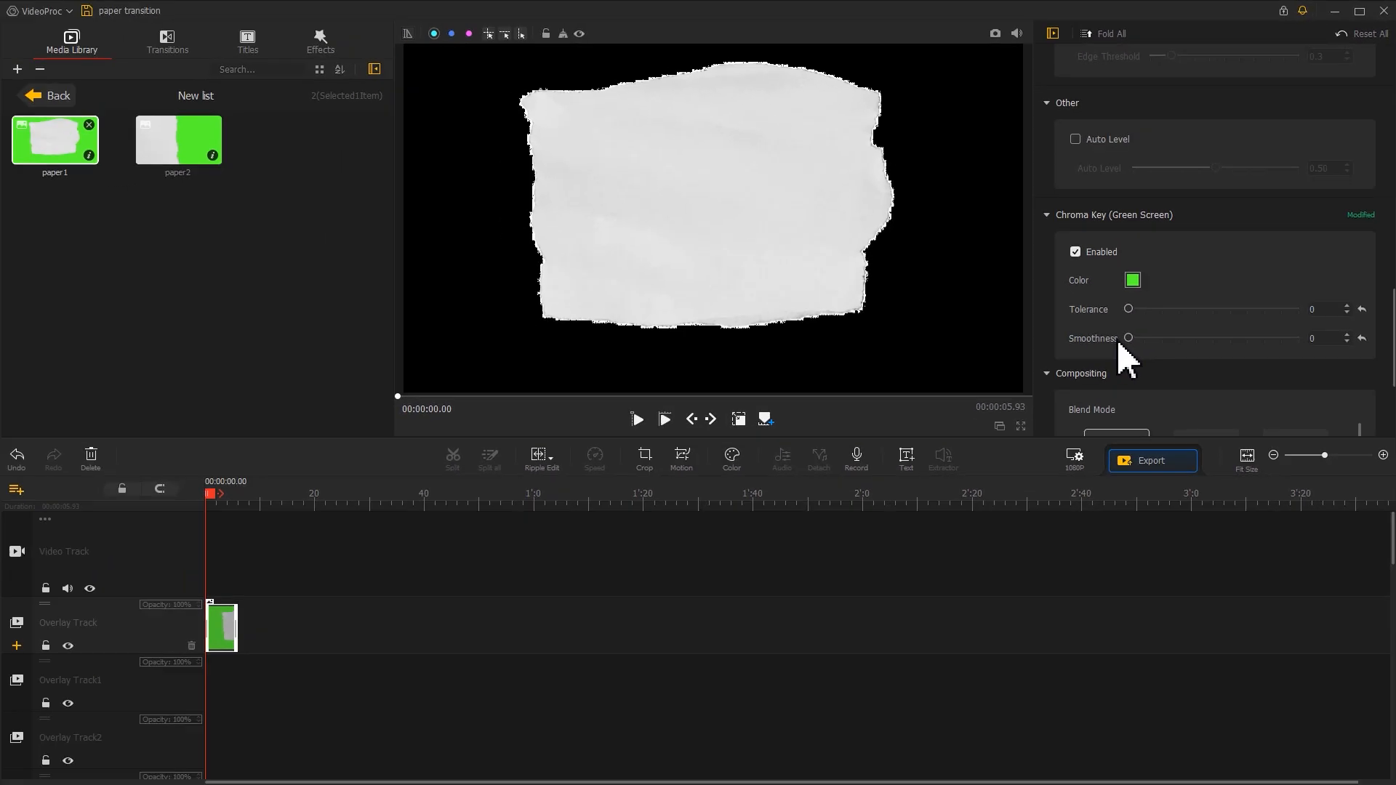
Step: Add the v2 clip to Overlay Track1 at the start, scaled to 0.95 and positioned at X 0.467, Y 0.622
{"action": "left_click", "coordinate": [69, 95]}
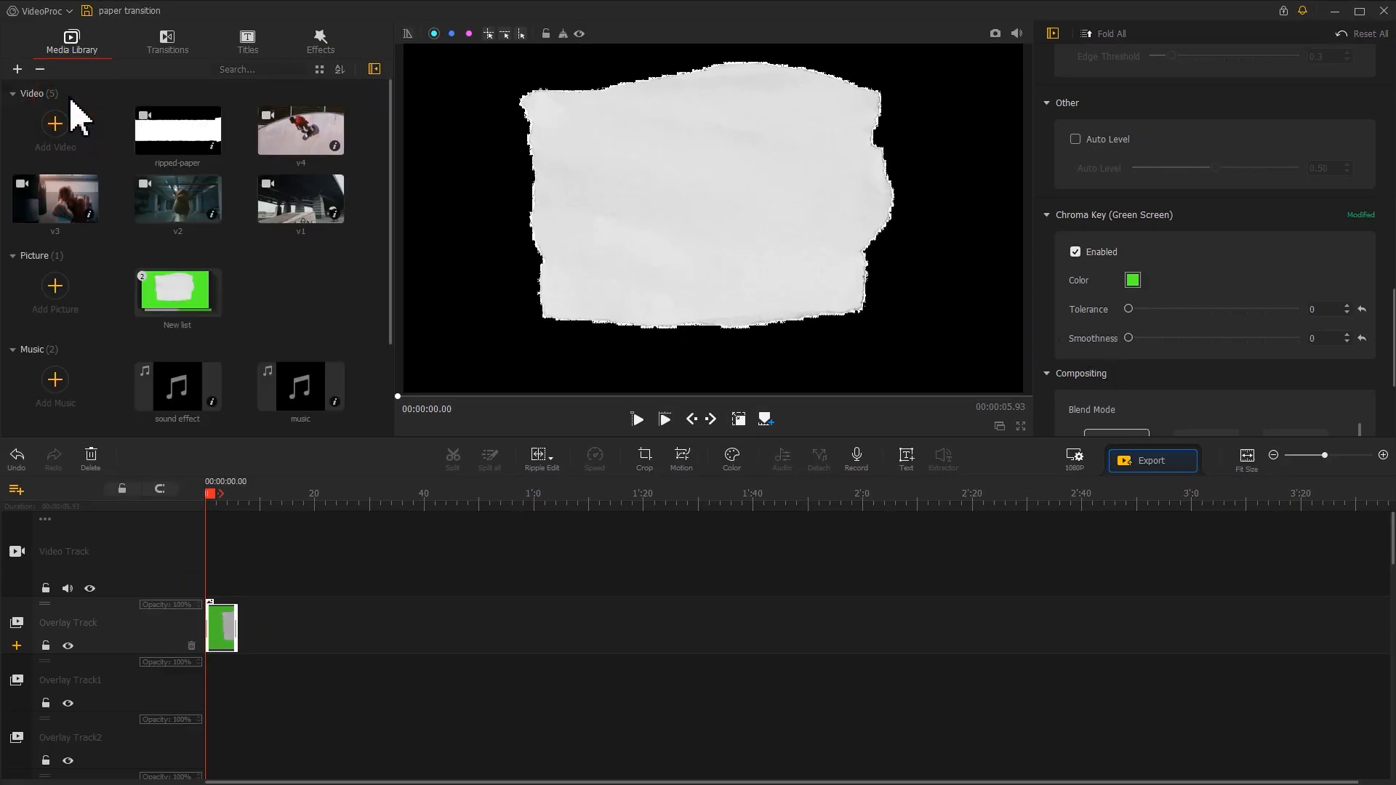
{"action": "left_click_drag", "start_coordinate": [196, 207], "coordinate": [222, 680]}
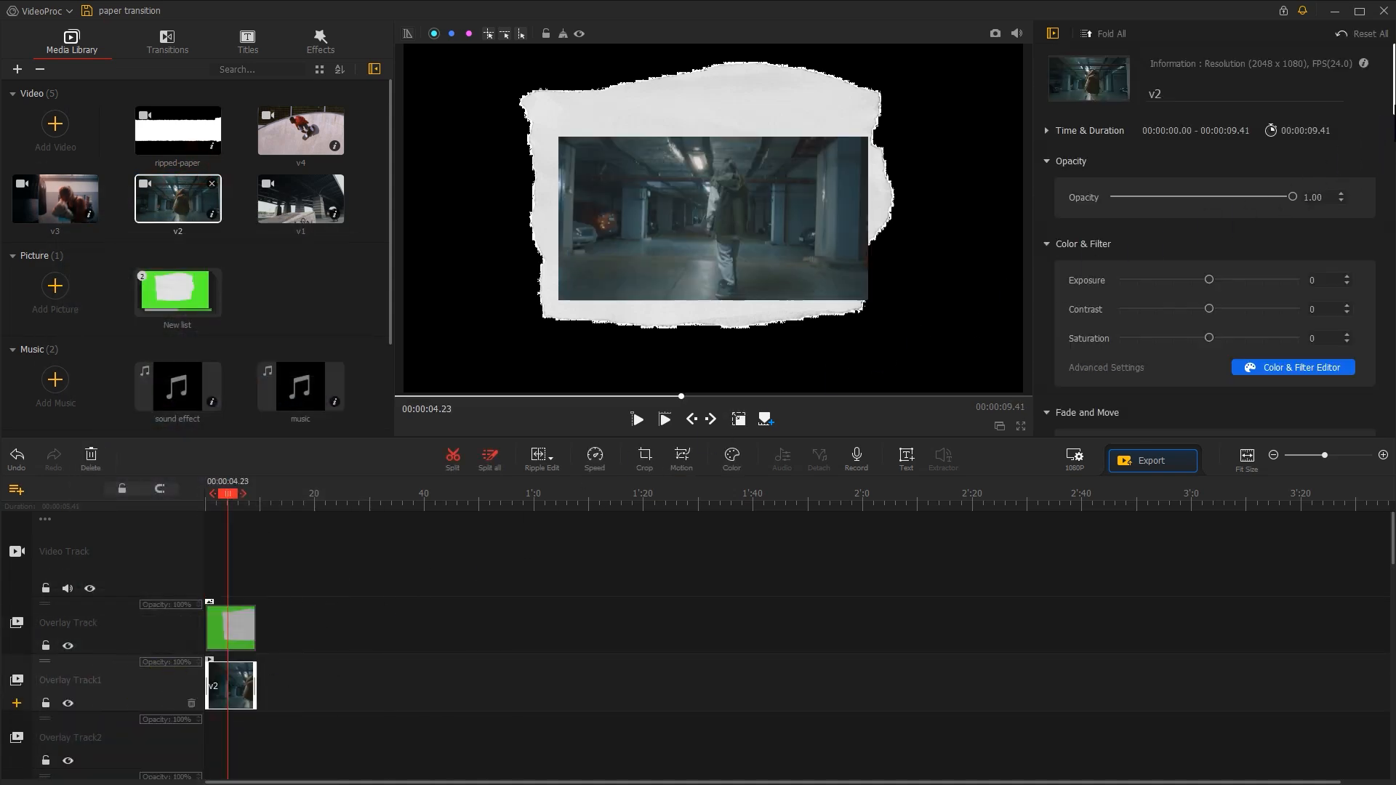
{"action": "scroll", "coordinate": [1381, 203], "scroll_direction": "down", "scroll_amount": 6}
{"action": "mouse_move", "coordinate": [1139, 257]}
{"action": "left_mouse_down"}
{"action": "mouse_move", "coordinate": [1158, 269]}
{"action": "mouse_move", "coordinate": [1141, 265]}
{"action": "left_mouse_up"}
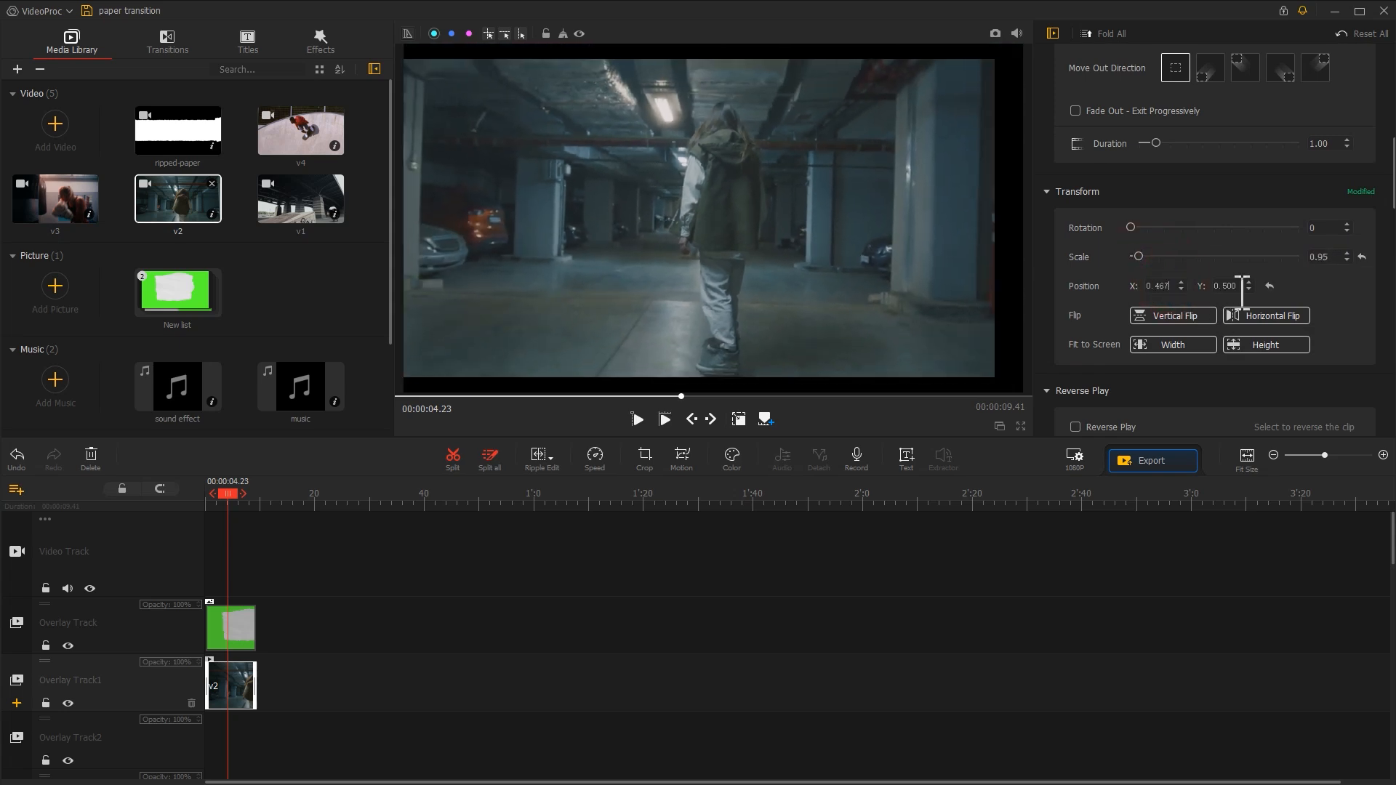
{"action": "type", "text": "622"}
{"action": "key", "text": "Return"}
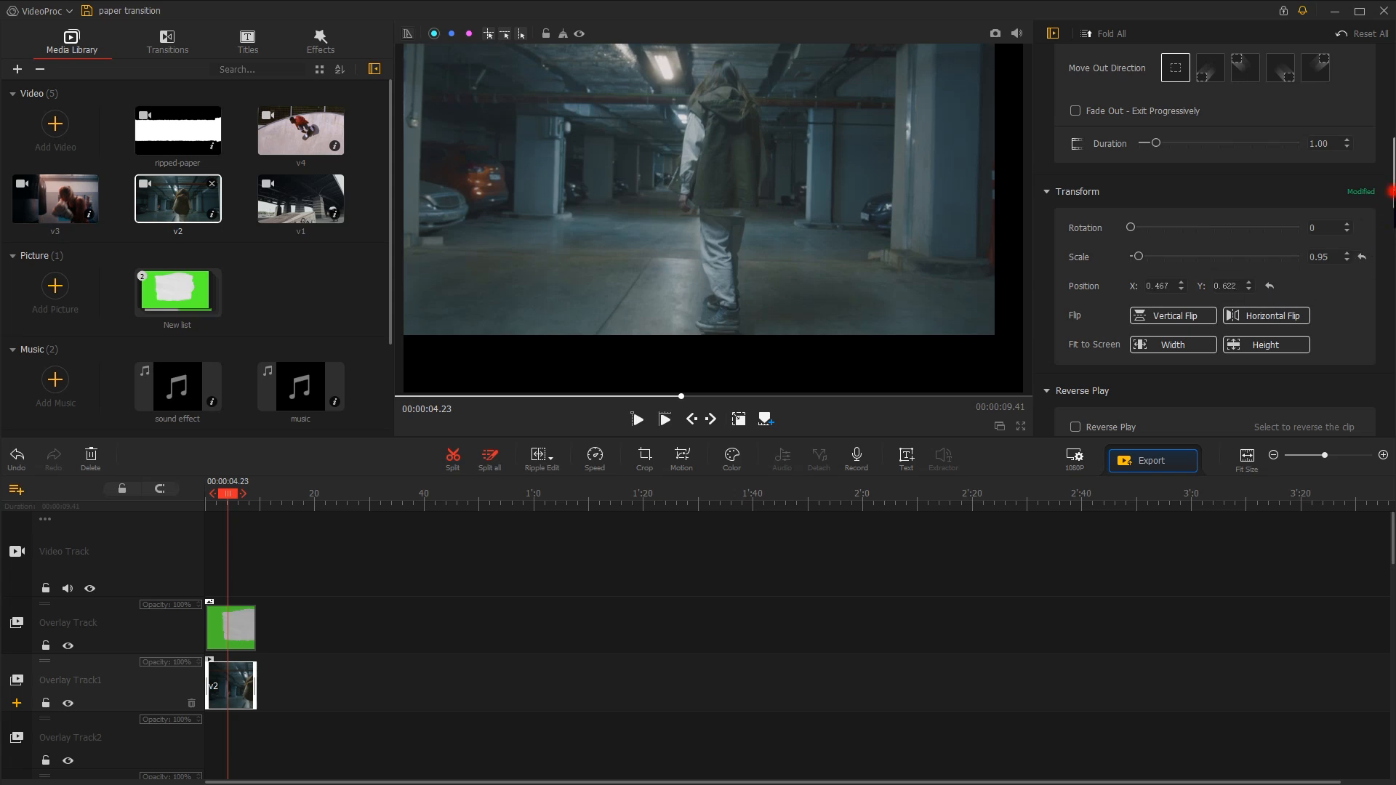
Step: Set the v2 overlay's blend mode to Color Burn
{"action": "scroll", "coordinate": [1359, 395], "scroll_direction": "down", "scroll_amount": 10}
{"action": "left_click", "coordinate": [1114, 336]}
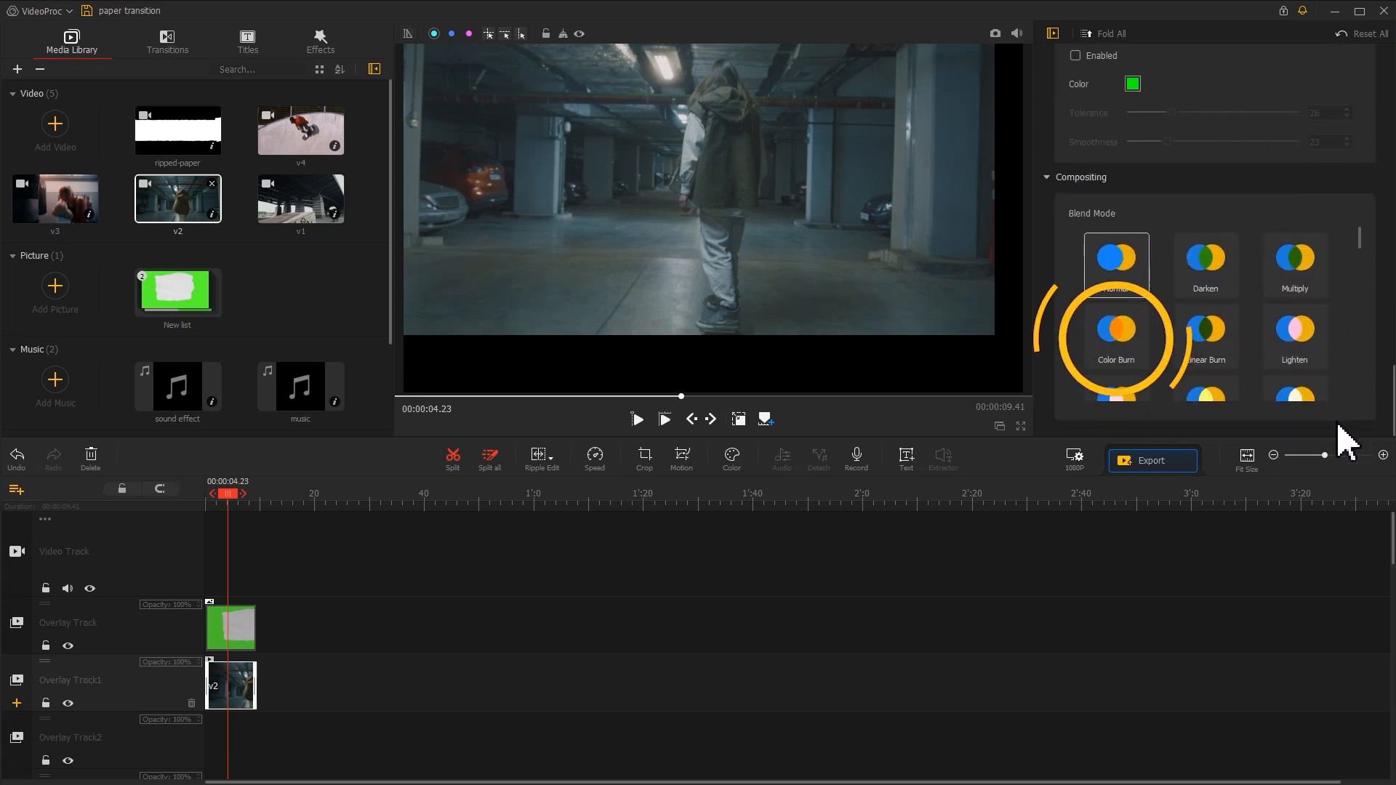
{"action": "left_click", "coordinate": [1113, 346]}
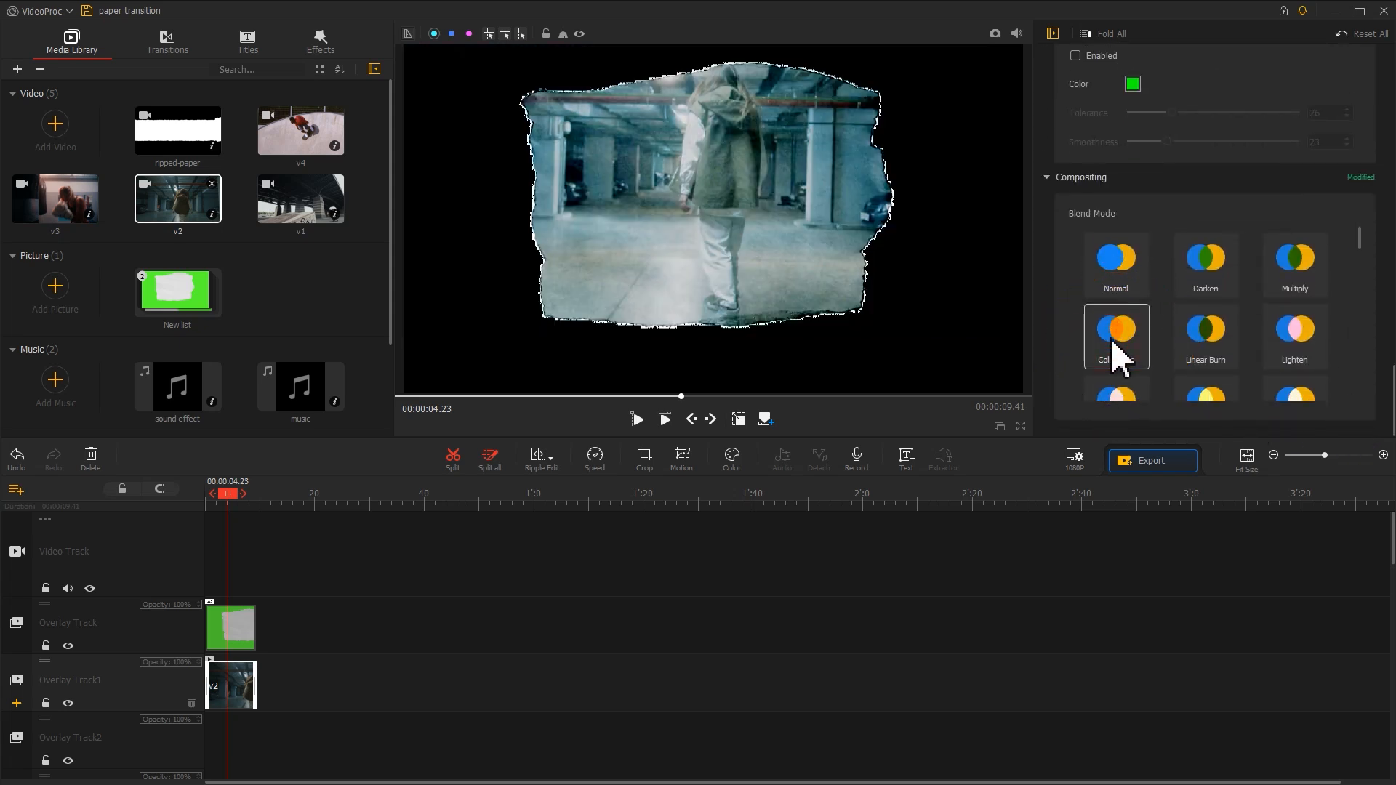
Step: Export the composite as the MP4 "paper transition" at 50000 kbps average bitrate and import the exported video into the media library
{"action": "left_click", "coordinate": [1136, 455]}
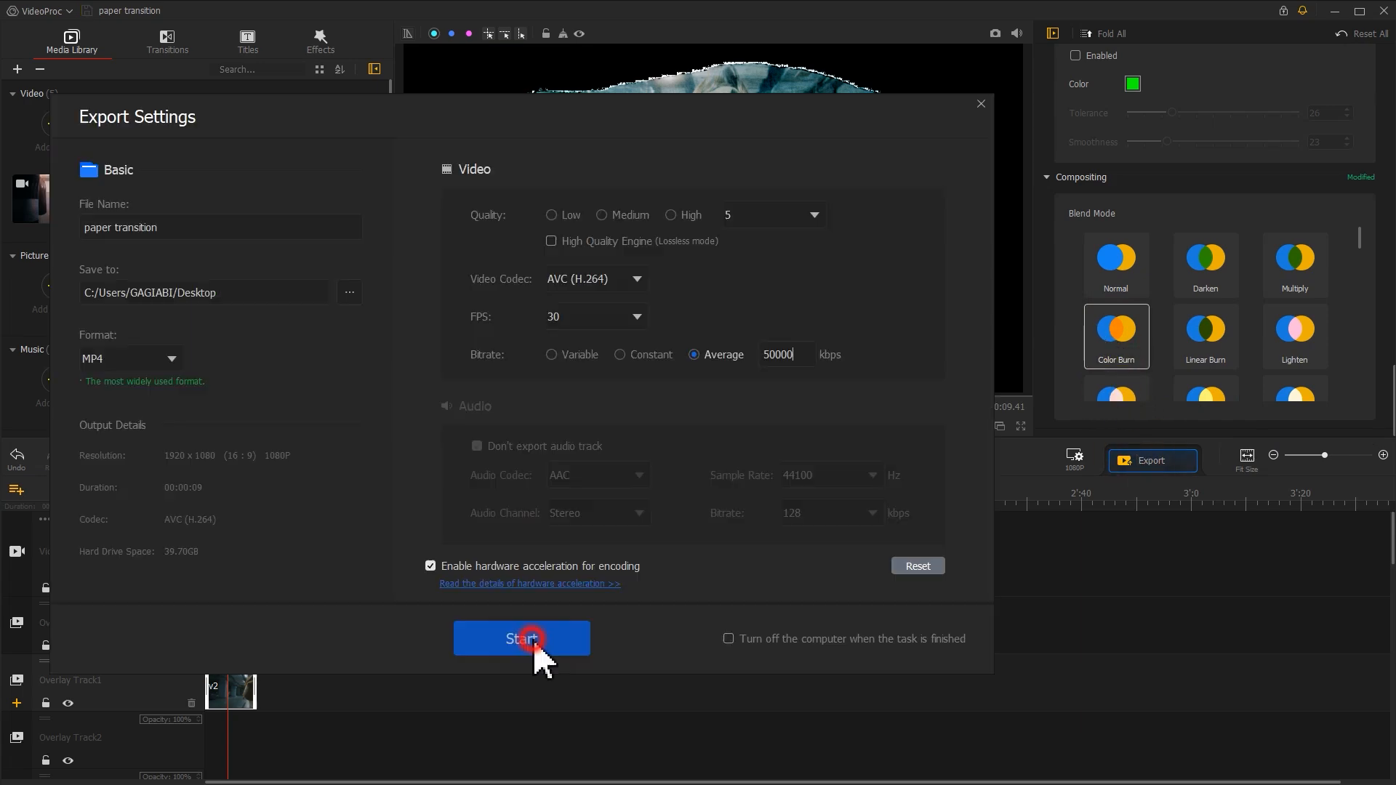
{"action": "left_click", "coordinate": [534, 645]}
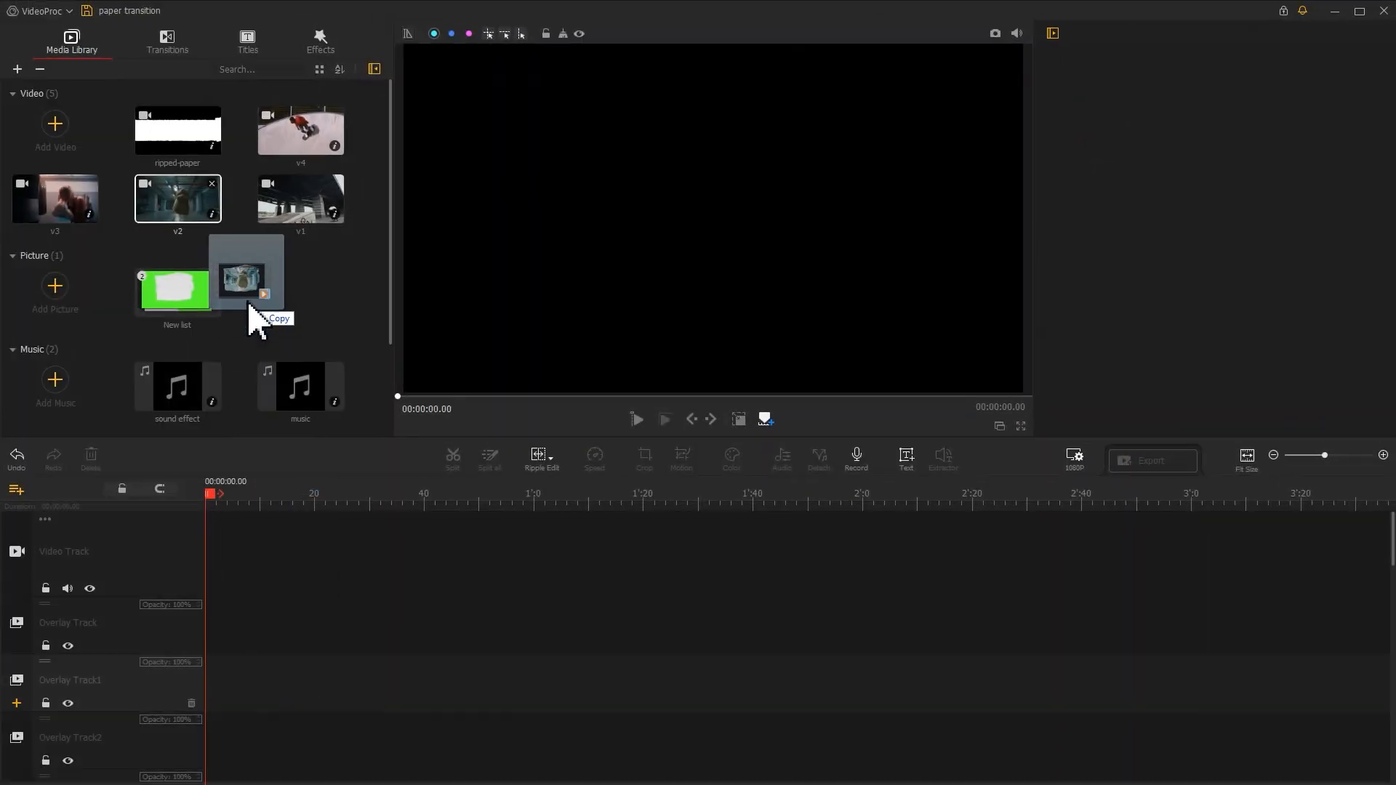
{"action": "left_click_drag", "start_coordinate": [255, 293], "coordinate": [254, 320]}
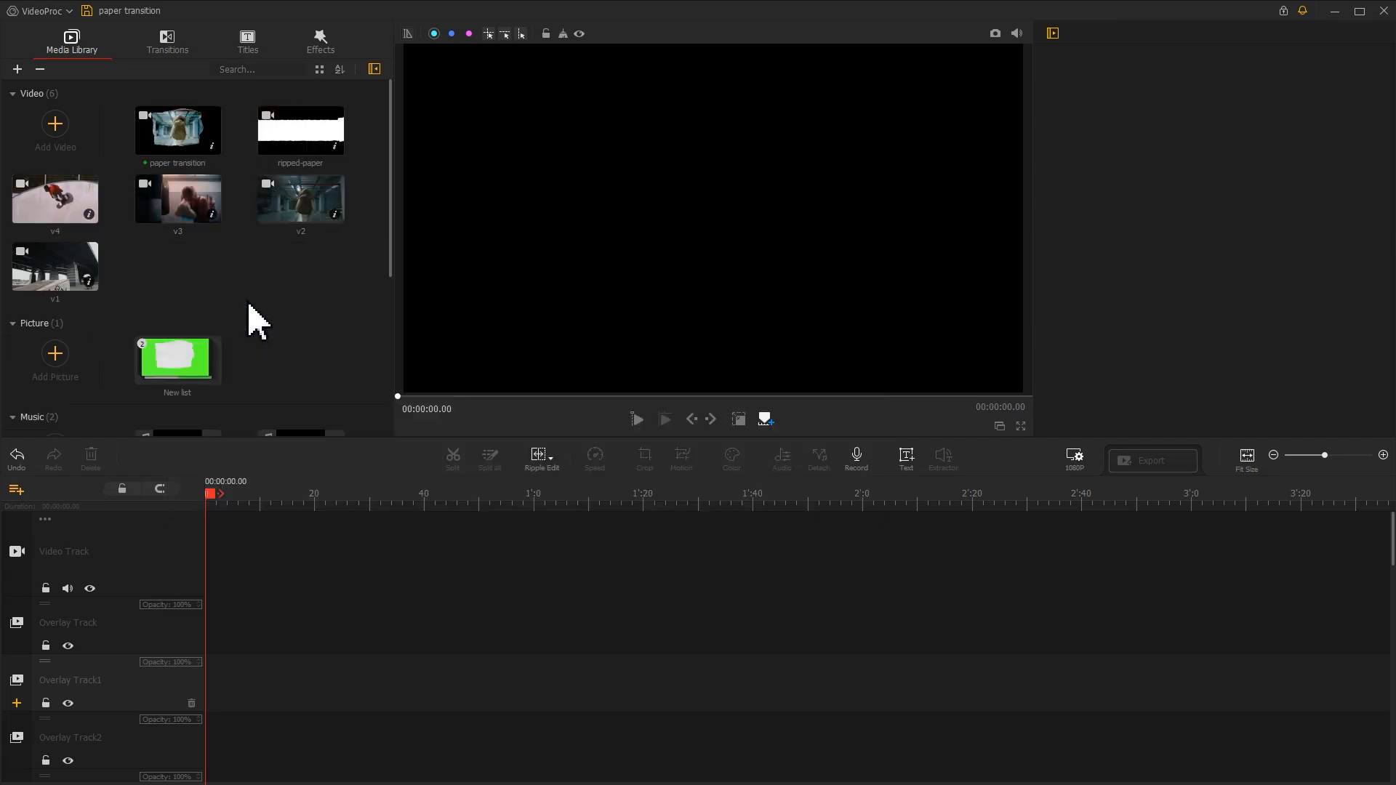
Step: Place the clips v1, v2, v3 and v4 one after another on the Video Track
{"action": "left_click_drag", "start_coordinate": [66, 269], "coordinate": [218, 560]}
{"action": "left_click_drag", "start_coordinate": [297, 211], "coordinate": [407, 545]}
{"action": "left_click_drag", "start_coordinate": [186, 200], "coordinate": [920, 545]}
{"action": "left_click_drag", "start_coordinate": [68, 212], "coordinate": [1164, 560]}
Step: Trim the ends of v2, v3 and v4 so they finish at 6.03 s, 9.70 s and 13.80 s on the timeline
{"action": "left_click", "coordinate": [435, 495]}
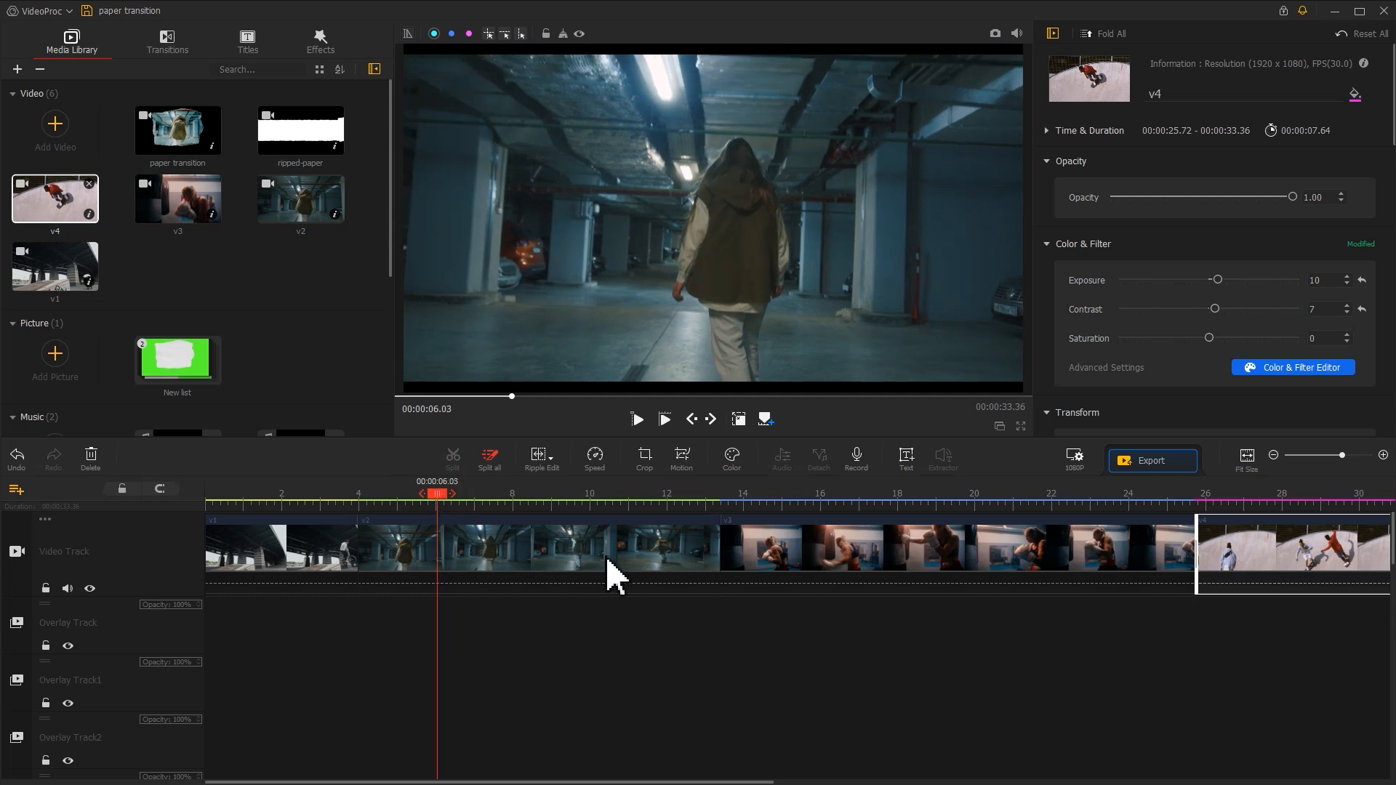
{"action": "left_click_drag", "start_coordinate": [716, 554], "coordinate": [435, 554]}
{"action": "left_click", "coordinate": [582, 501]}
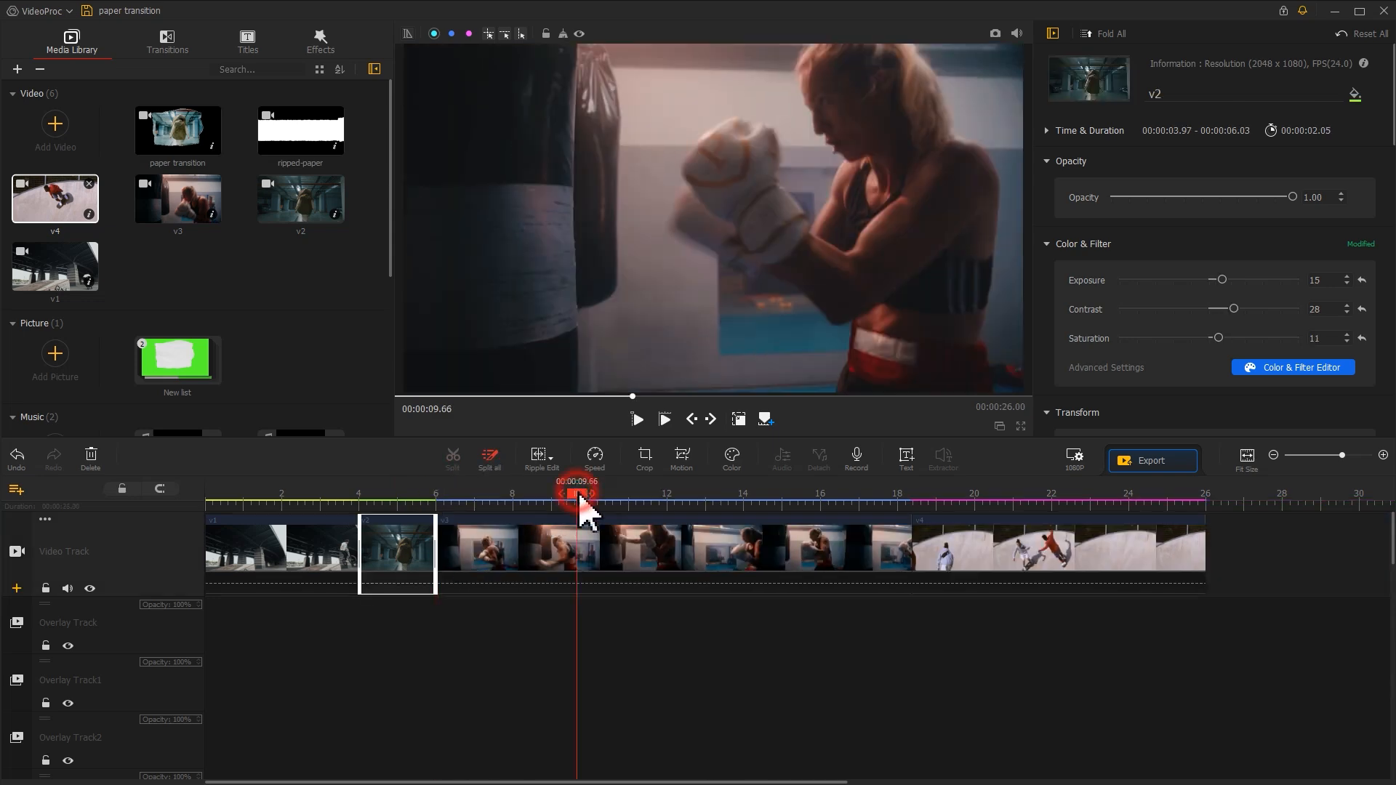
{"action": "left_click", "coordinate": [782, 561]}
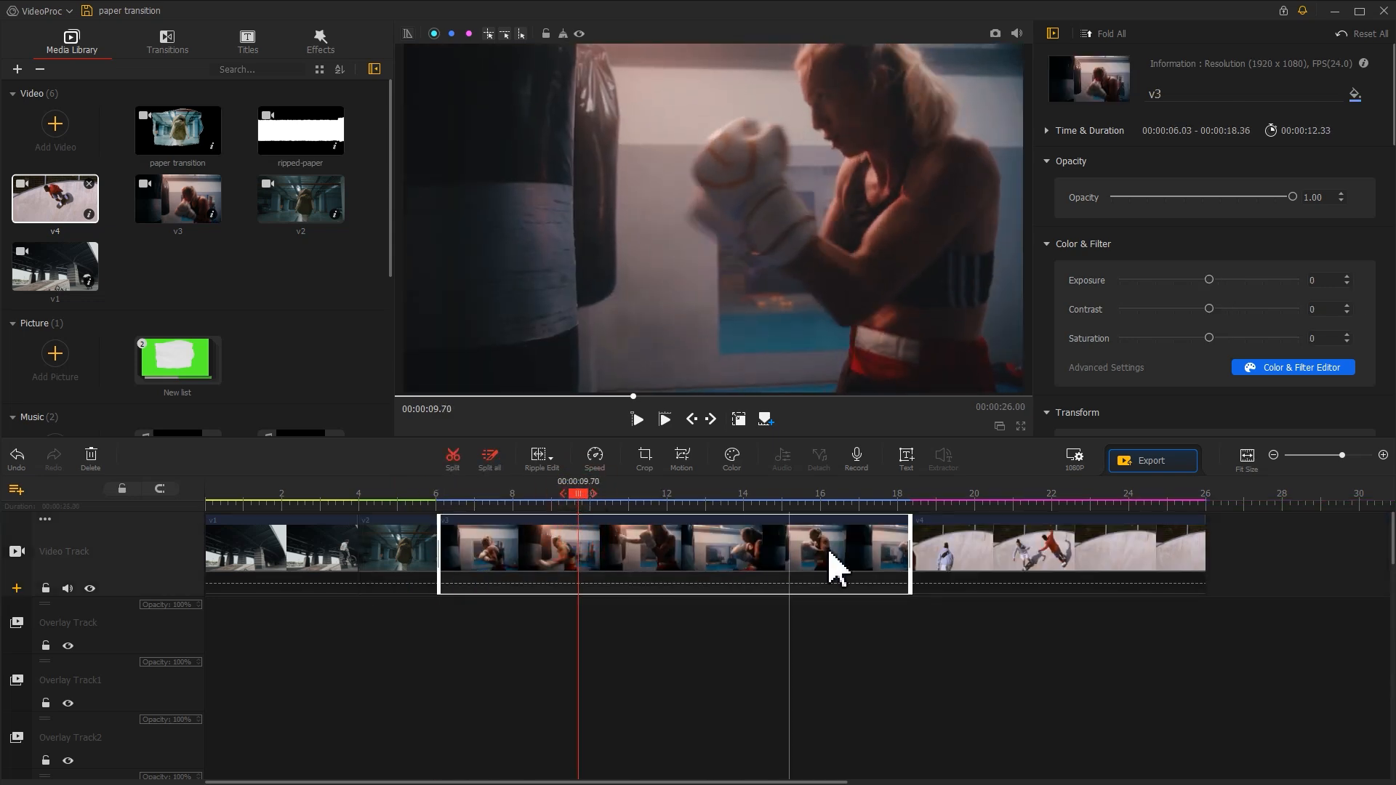
{"action": "left_click_drag", "start_coordinate": [907, 553], "coordinate": [580, 558]}
{"action": "left_click", "coordinate": [736, 496]}
{"action": "left_click_drag", "start_coordinate": [872, 549], "coordinate": [734, 556]}
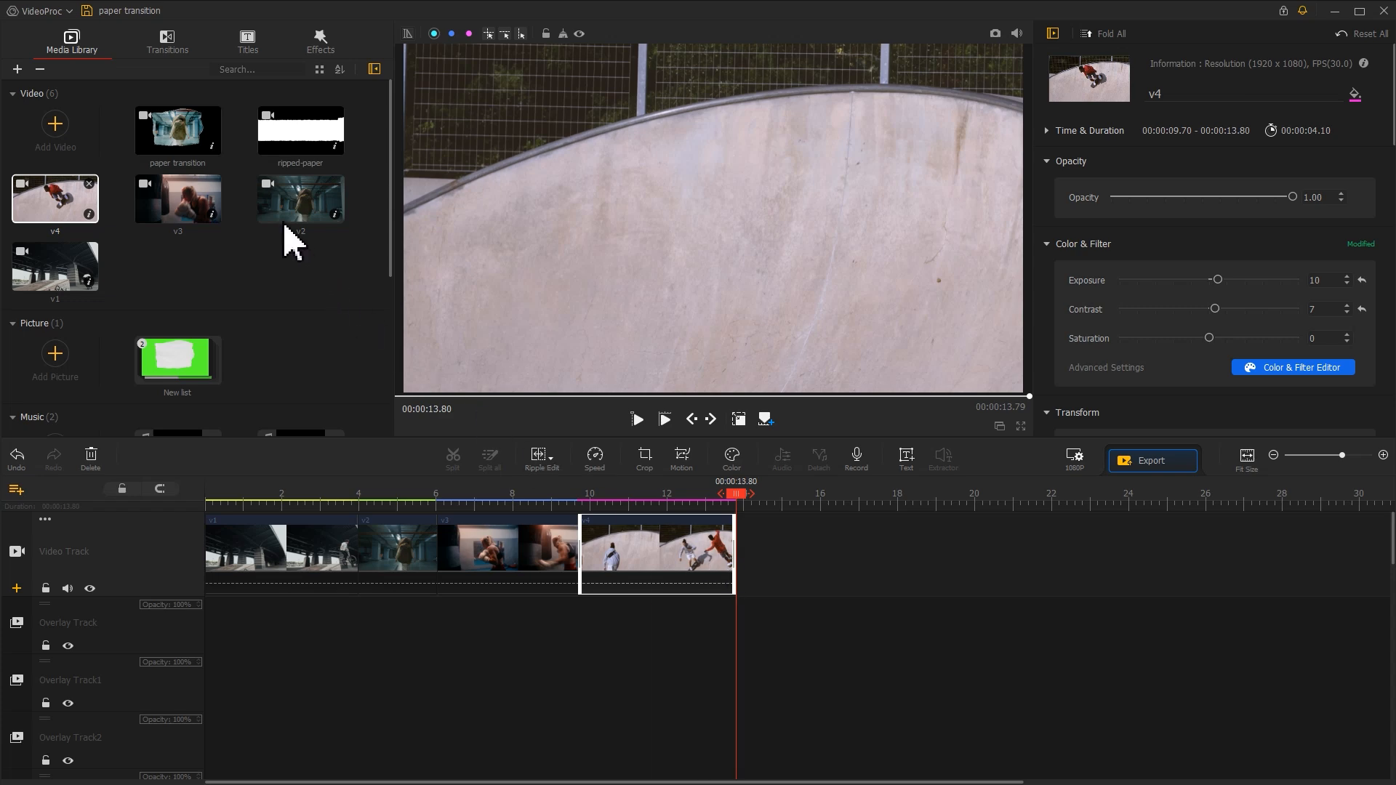
Step: Add the paper transition video to the Overlay Track starting at 3.73 s and fit it to the screen height
{"action": "left_click_drag", "start_coordinate": [200, 149], "coordinate": [381, 617]}
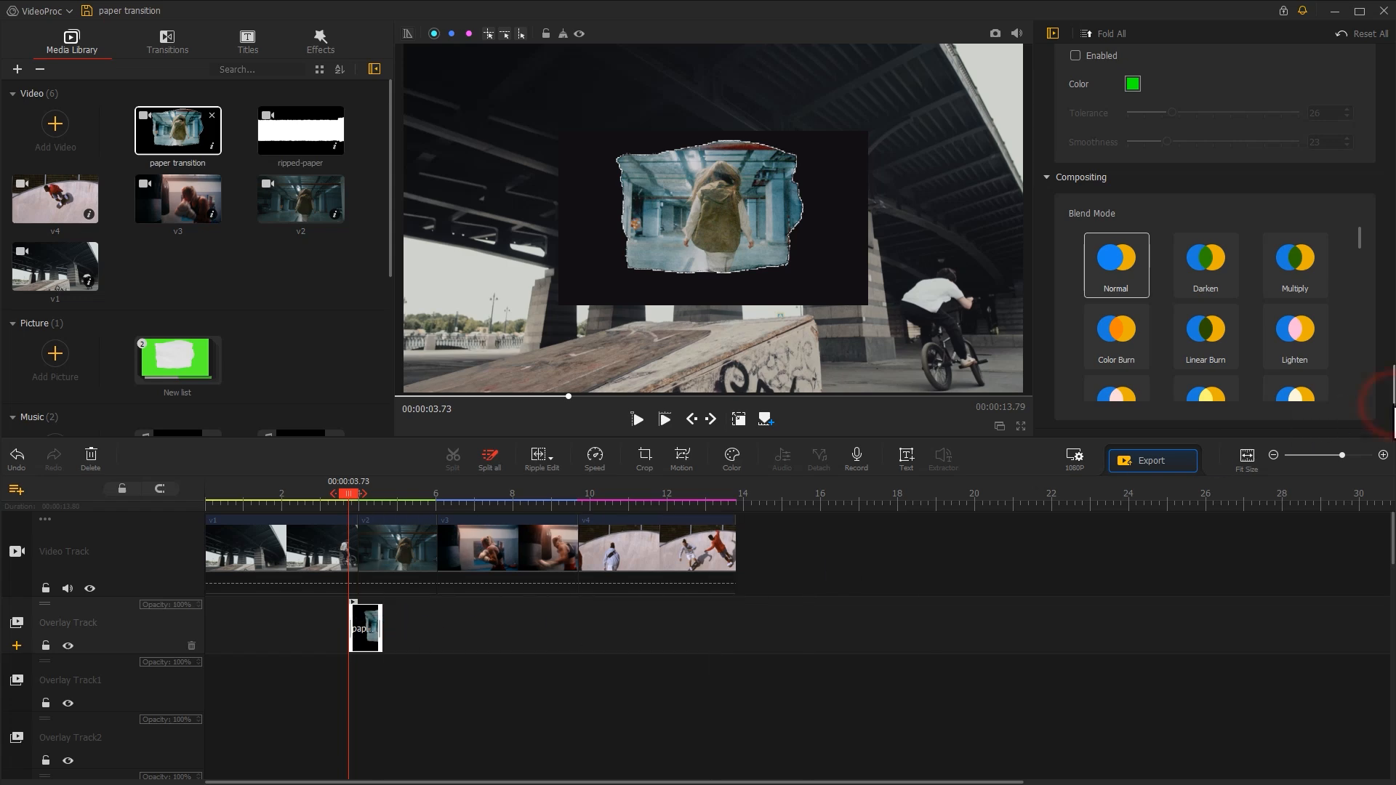
{"action": "scroll", "coordinate": [1372, 274], "scroll_direction": "up", "scroll_amount": 10}
{"action": "left_click", "coordinate": [1290, 256]}
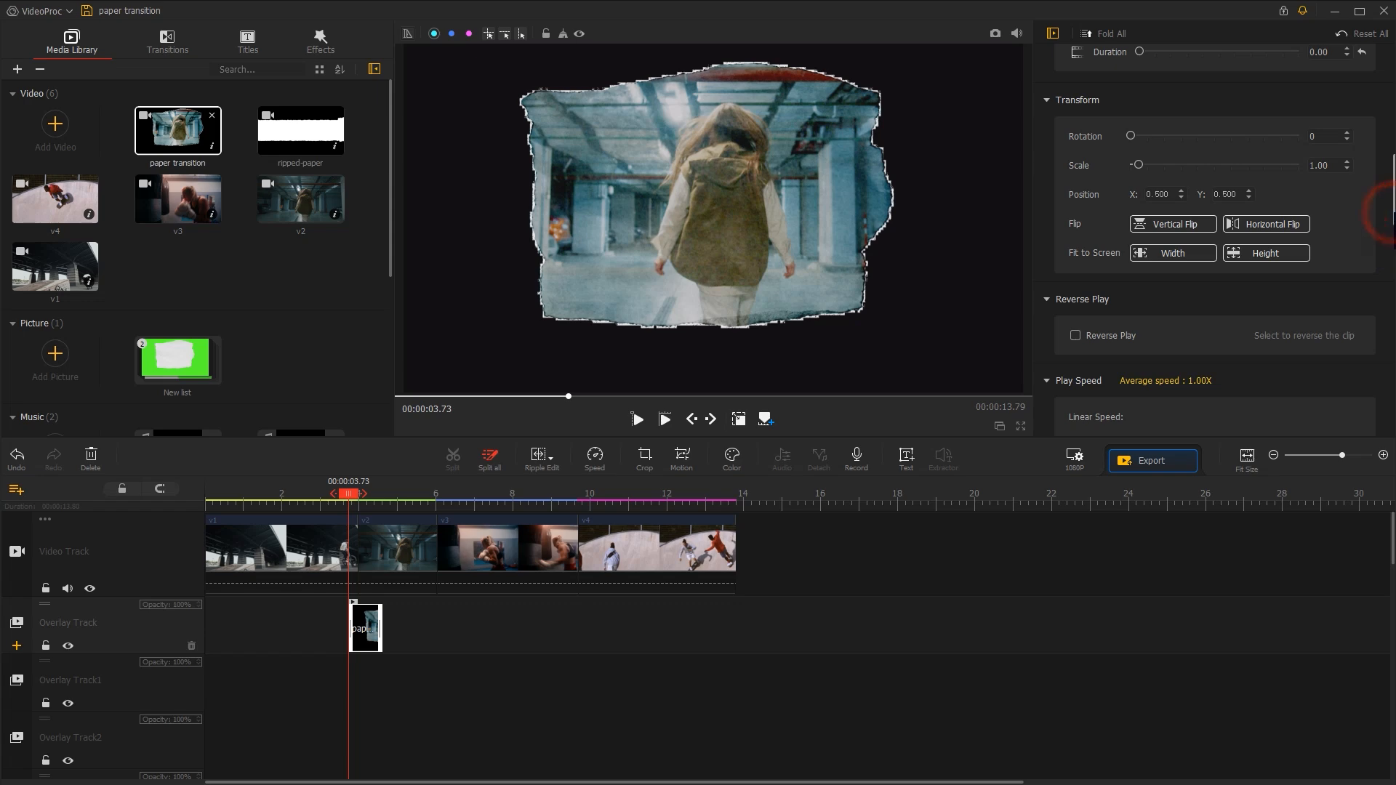
Step: Set the paper transition overlay's blend mode to Linear Dodge
{"action": "scroll", "coordinate": [1381, 215], "scroll_direction": "down", "scroll_amount": 10}
{"action": "left_click_drag", "start_coordinate": [1362, 247], "coordinate": [1363, 302]}
{"action": "left_click", "coordinate": [1317, 298]}
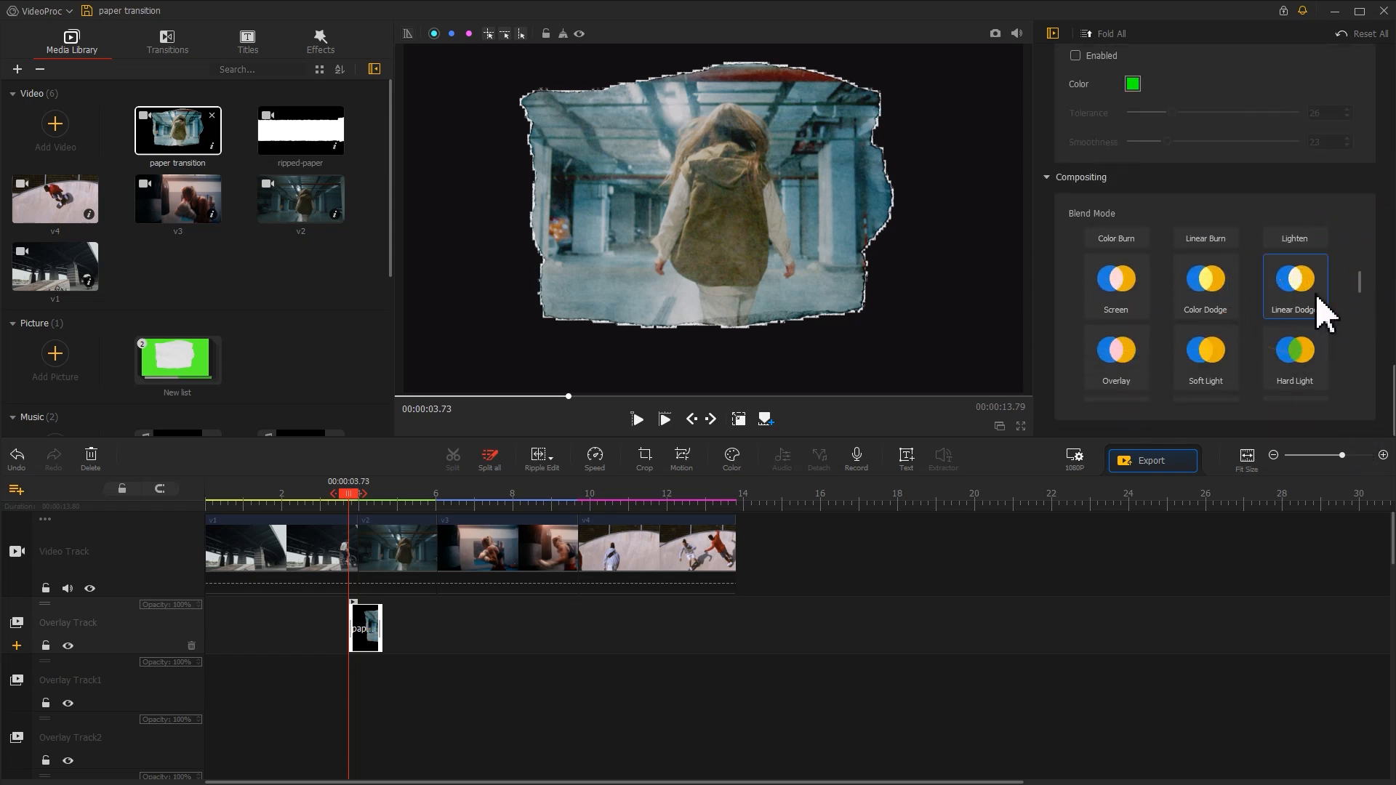
{"action": "left_click", "coordinate": [1318, 301]}
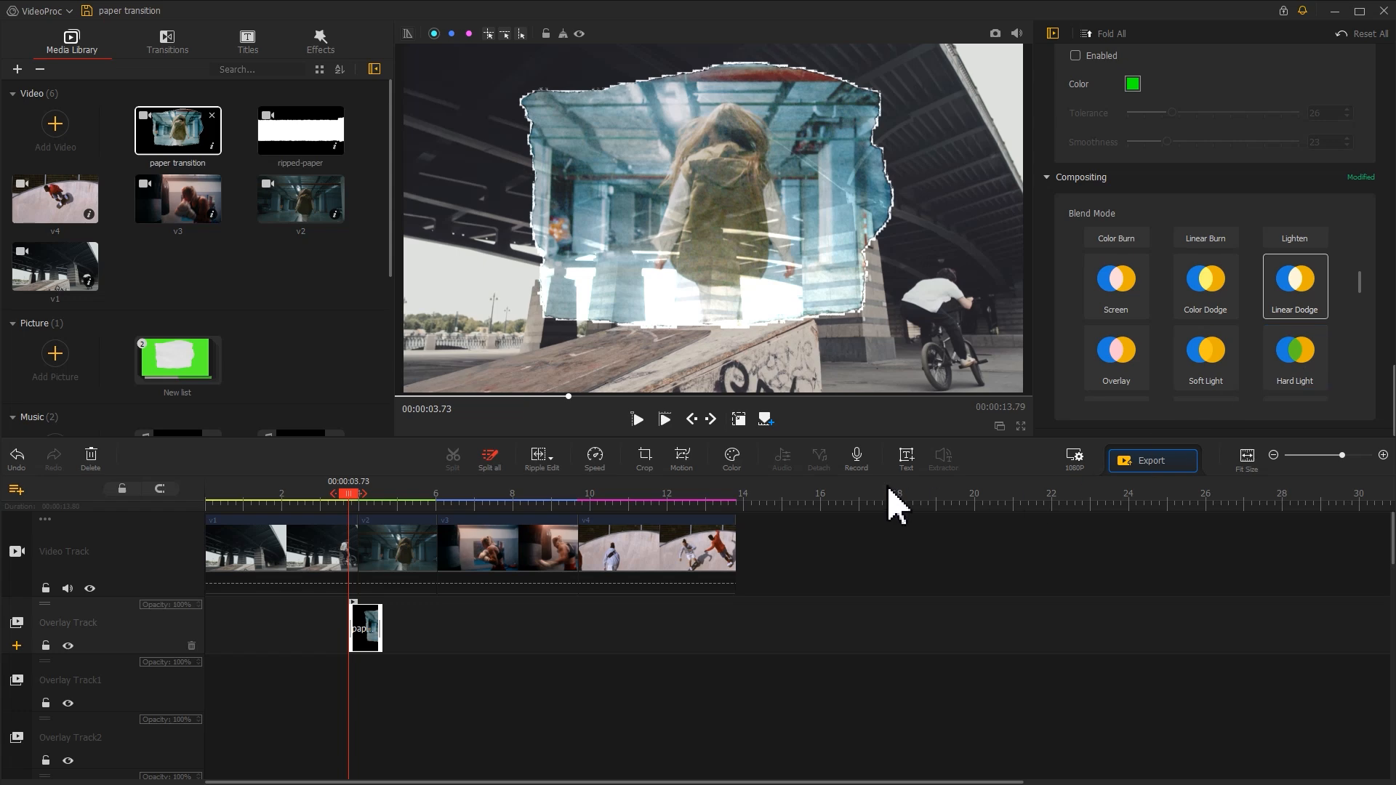
Step: Color-correct the paper transition overlay with exposure -55, contrast 28 and saturation 28
{"action": "left_click", "coordinate": [733, 460]}
{"action": "left_click_drag", "start_coordinate": [660, 102], "coordinate": [850, 60]}
{"action": "left_click", "coordinate": [1063, 267]}
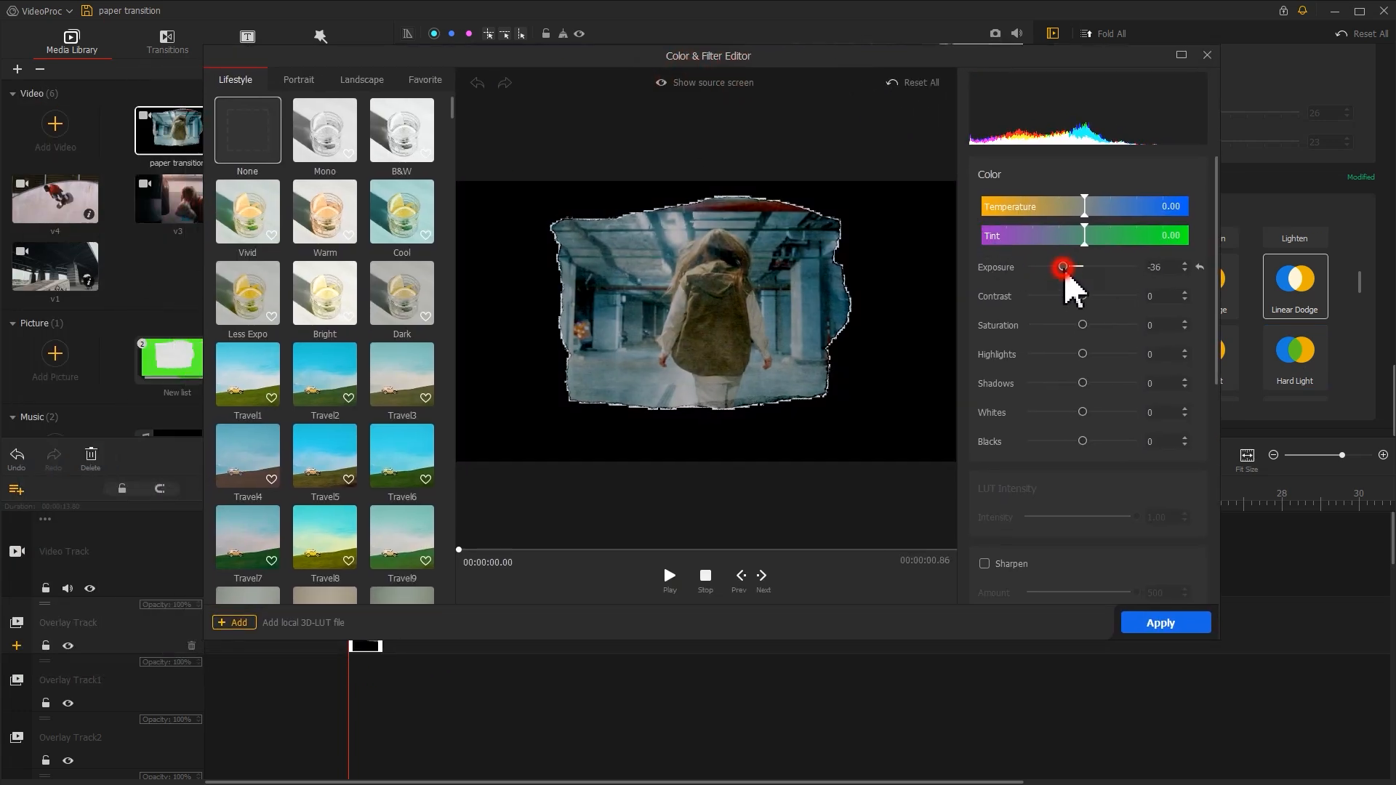
{"action": "left_click_drag", "start_coordinate": [1066, 270], "coordinate": [1053, 269]}
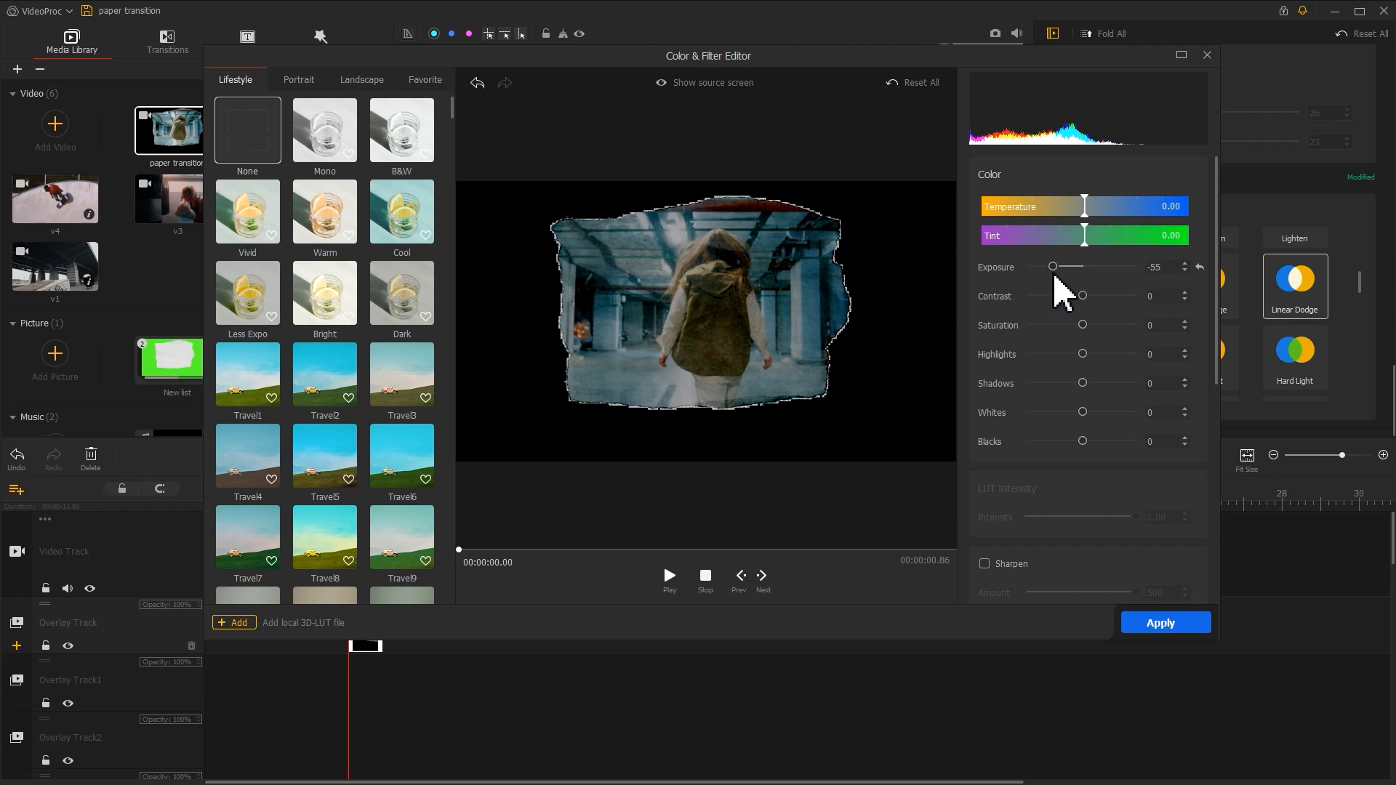
{"action": "left_click", "coordinate": [1103, 296]}
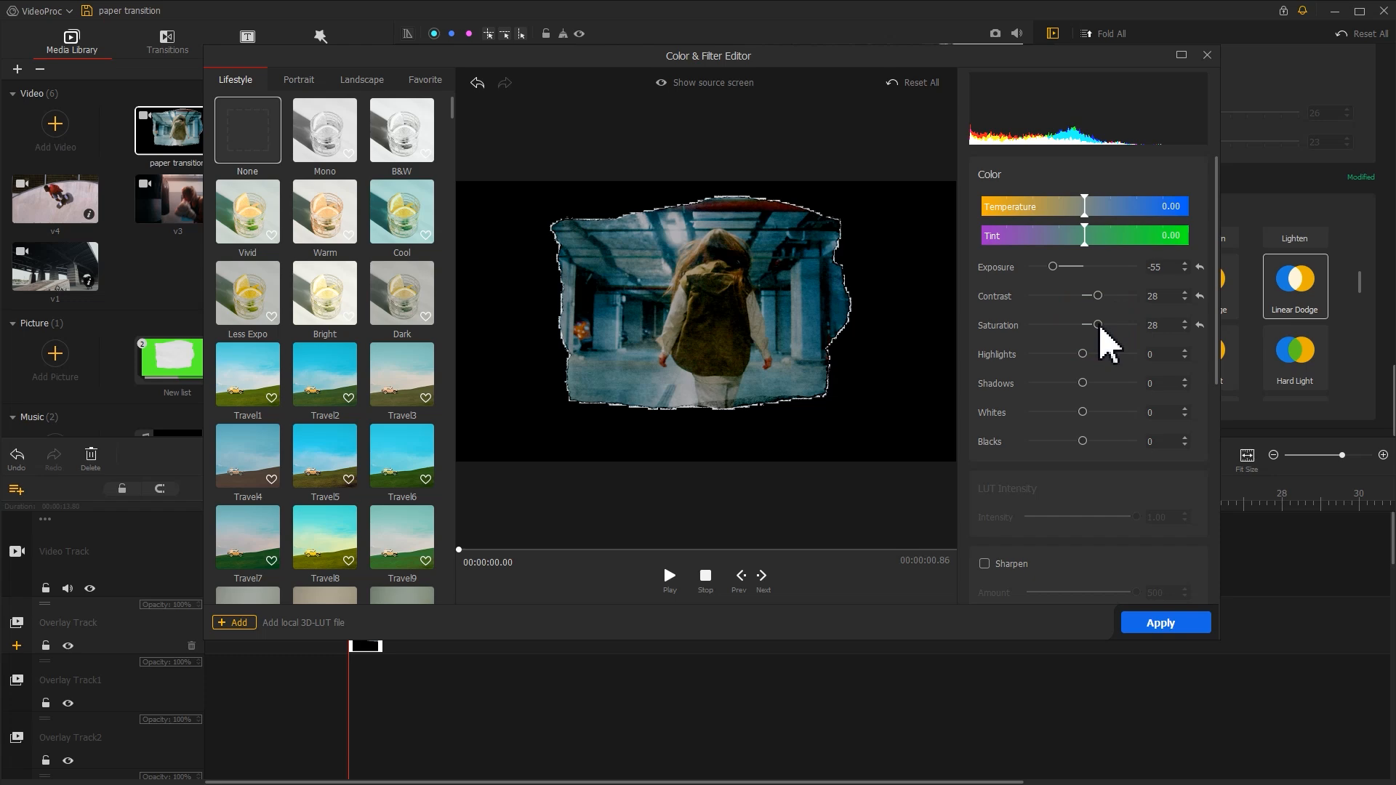
{"action": "left_click", "coordinate": [1158, 625]}
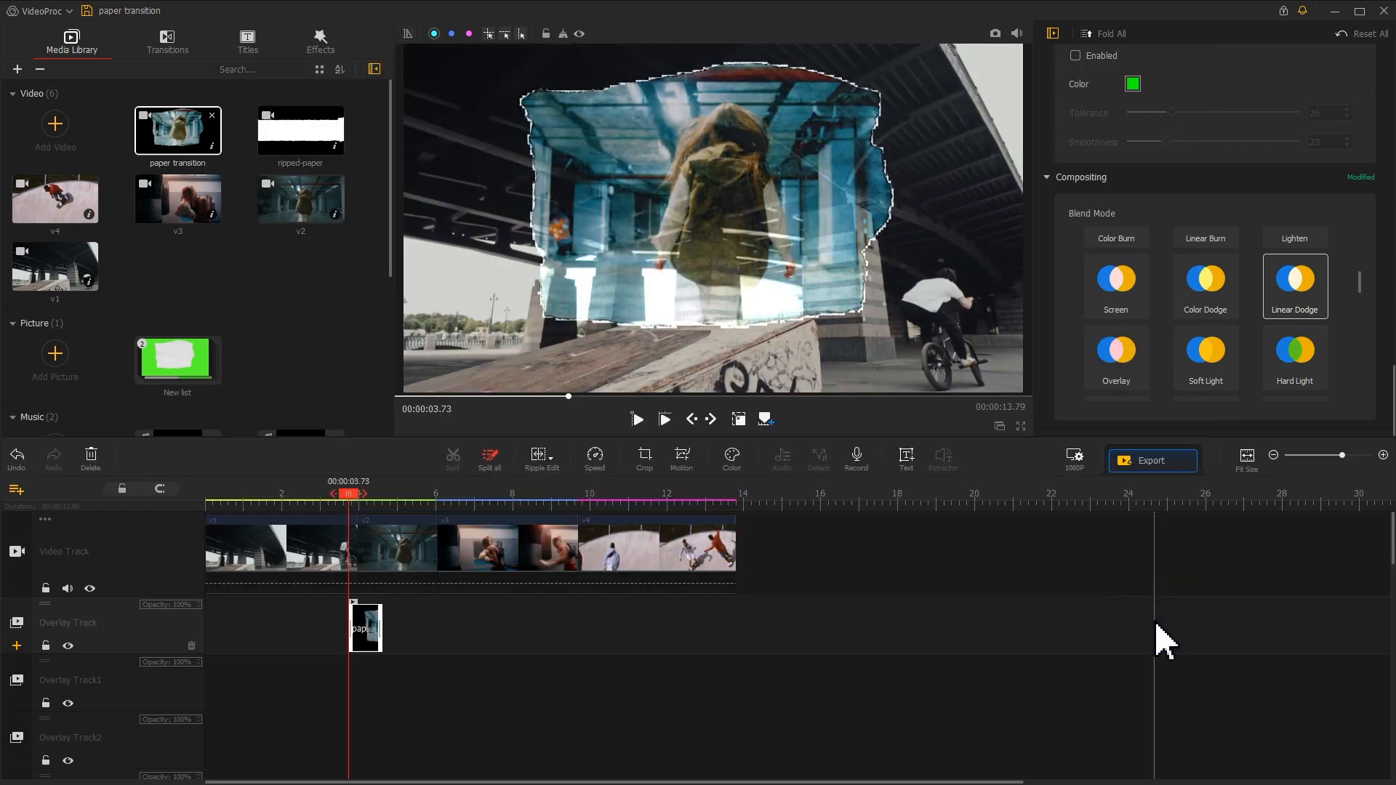
Step: Use the Zoom Rotate motion preset on the paper transition overlay and delete its third keyframe
{"action": "left_click", "coordinate": [695, 476]}
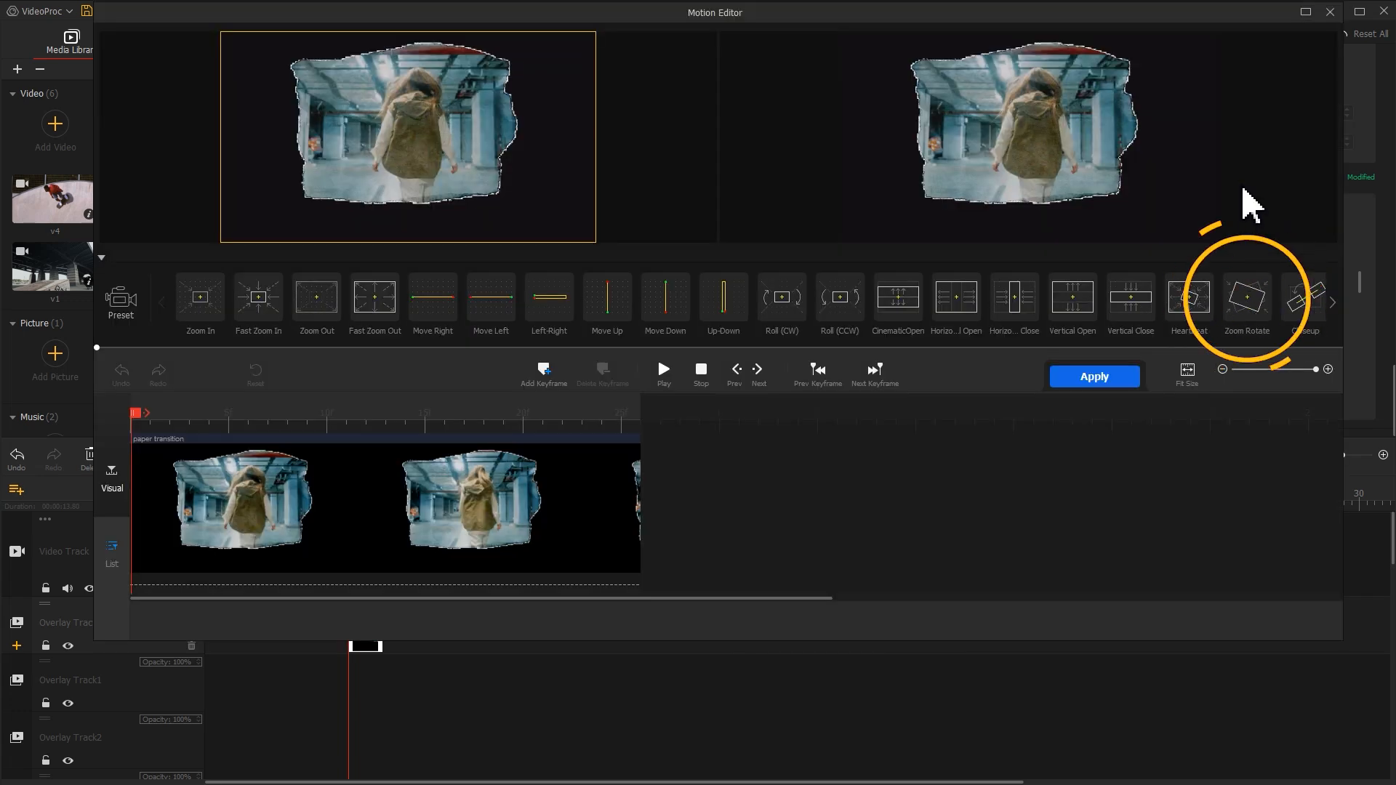
{"action": "left_click", "coordinate": [1260, 309]}
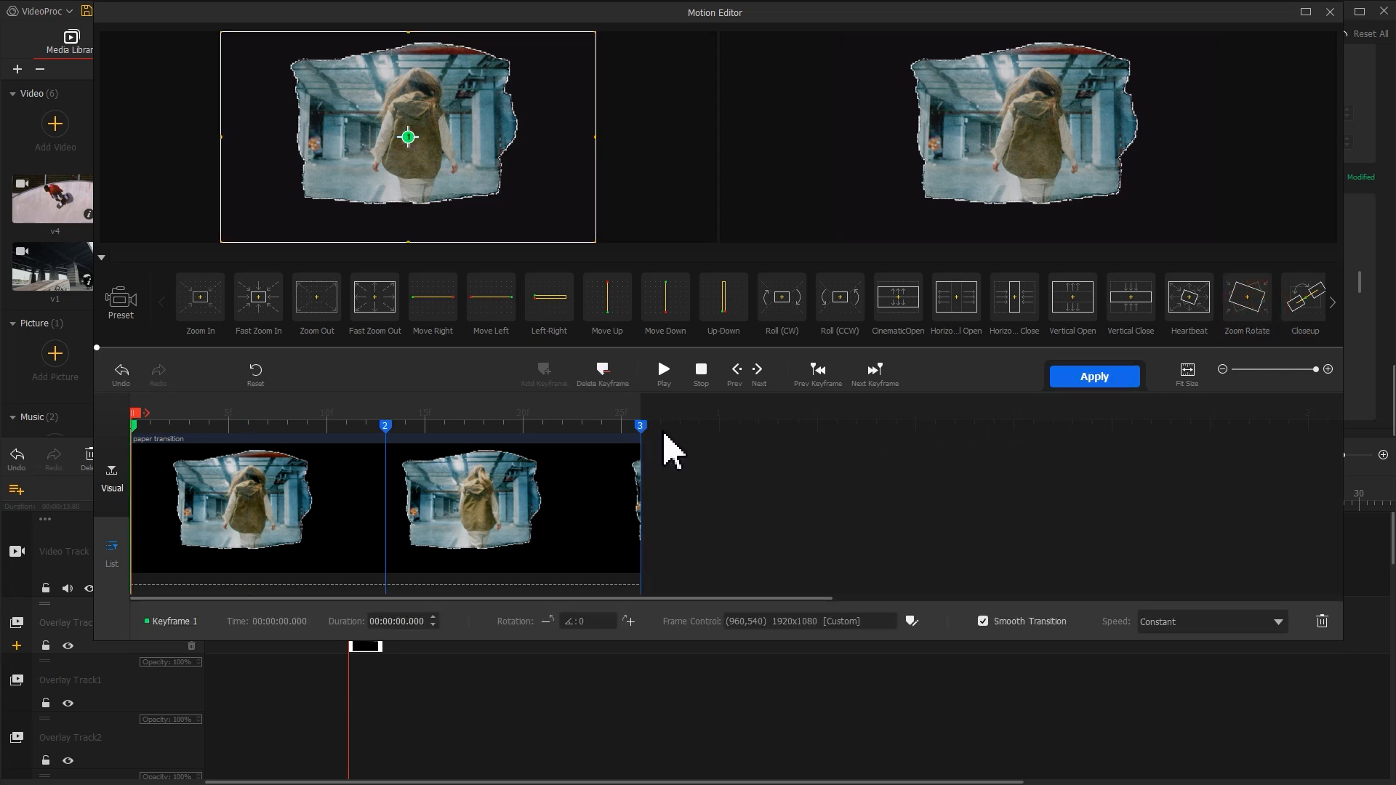
{"action": "left_click", "coordinate": [640, 426]}
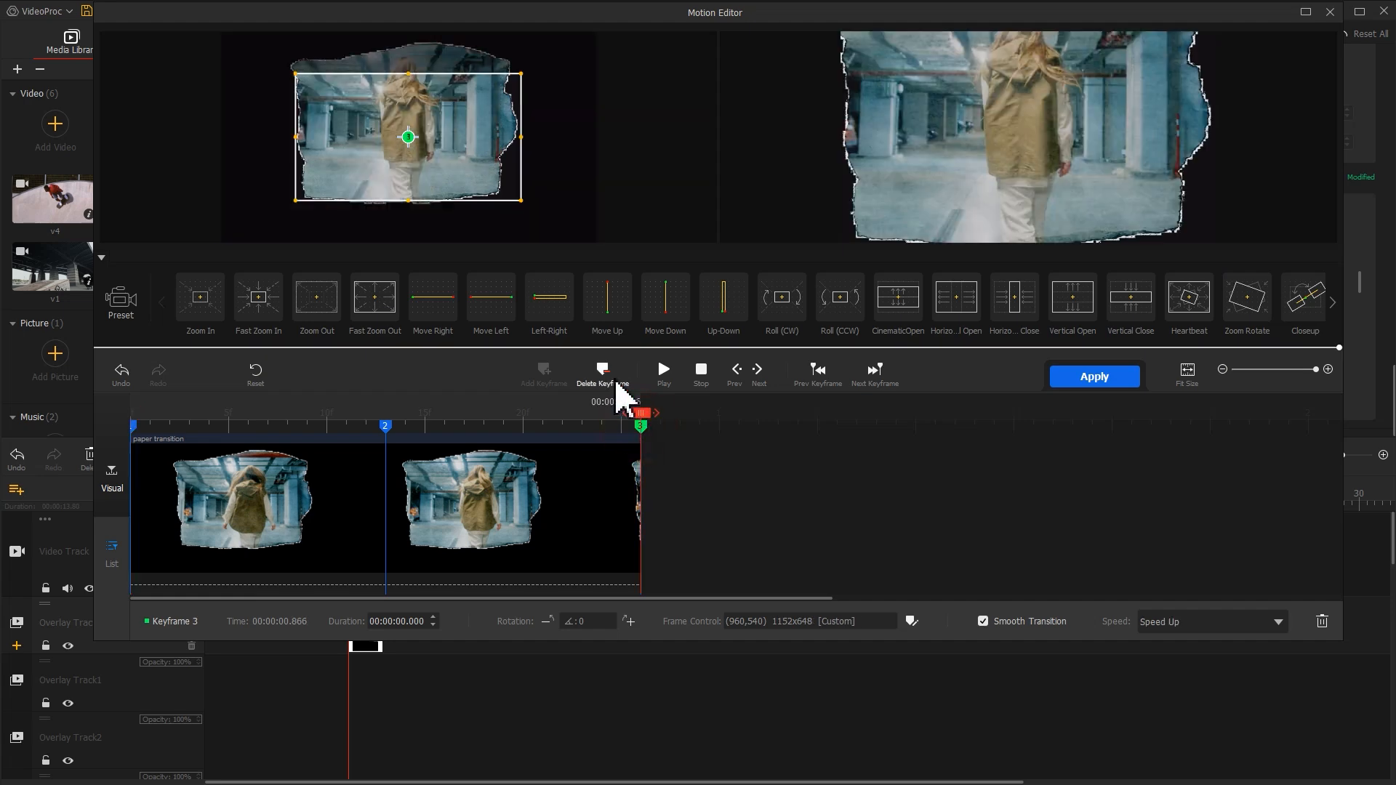
{"action": "left_click", "coordinate": [614, 377]}
Step: Move motion keyframe 2 to the end of the clip and set its frame to the Original aspect ratio with width 360
{"action": "left_click", "coordinate": [386, 426]}
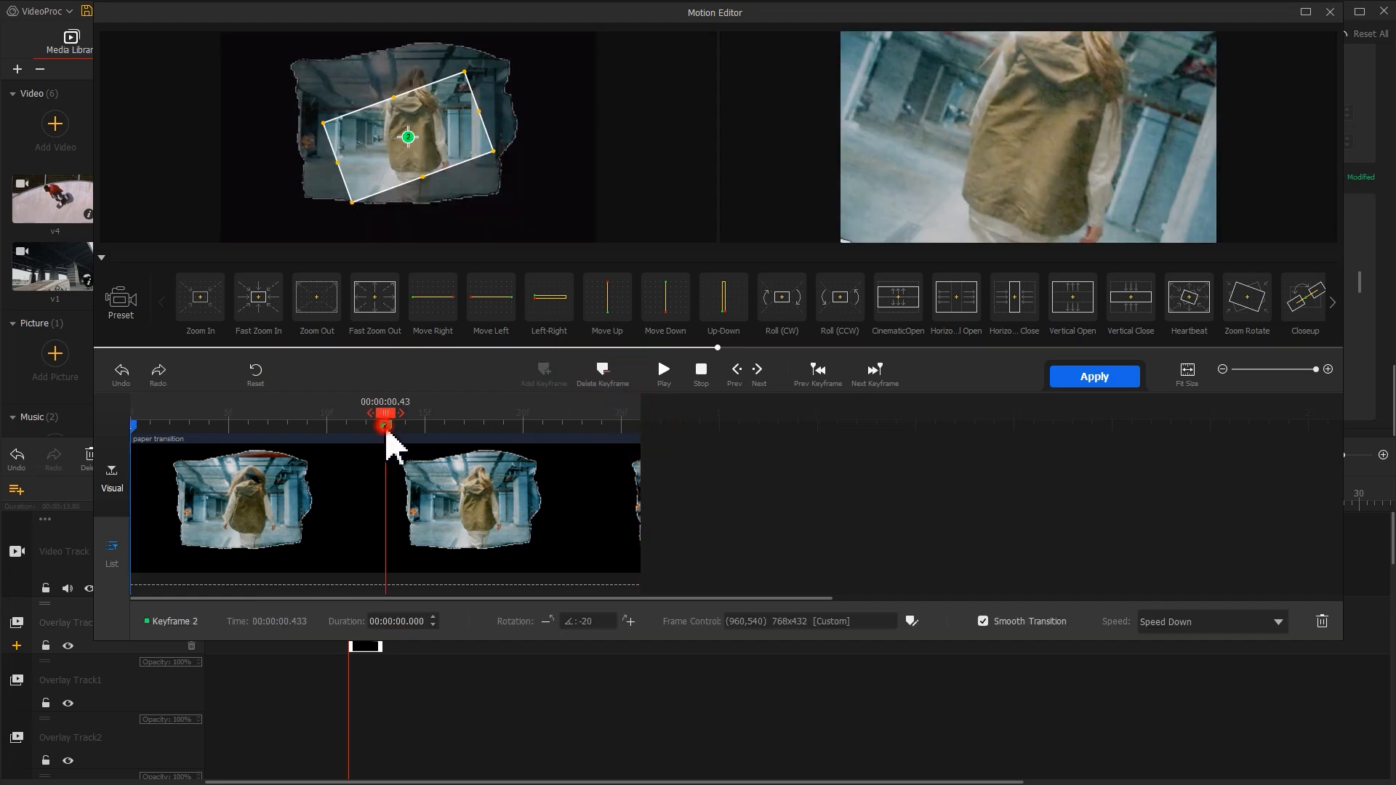
{"action": "left_click_drag", "start_coordinate": [392, 430], "coordinate": [665, 429]}
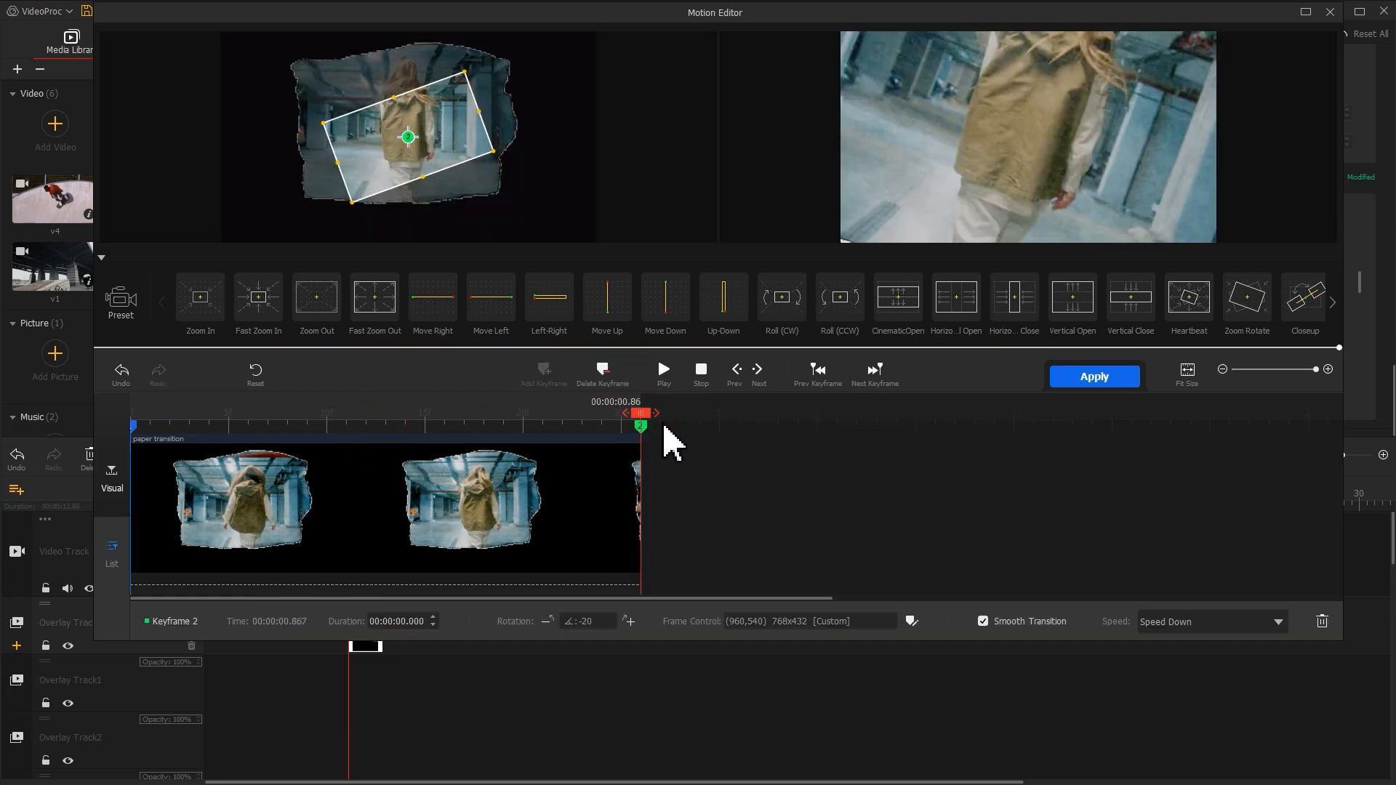
{"action": "left_click", "coordinate": [913, 621]}
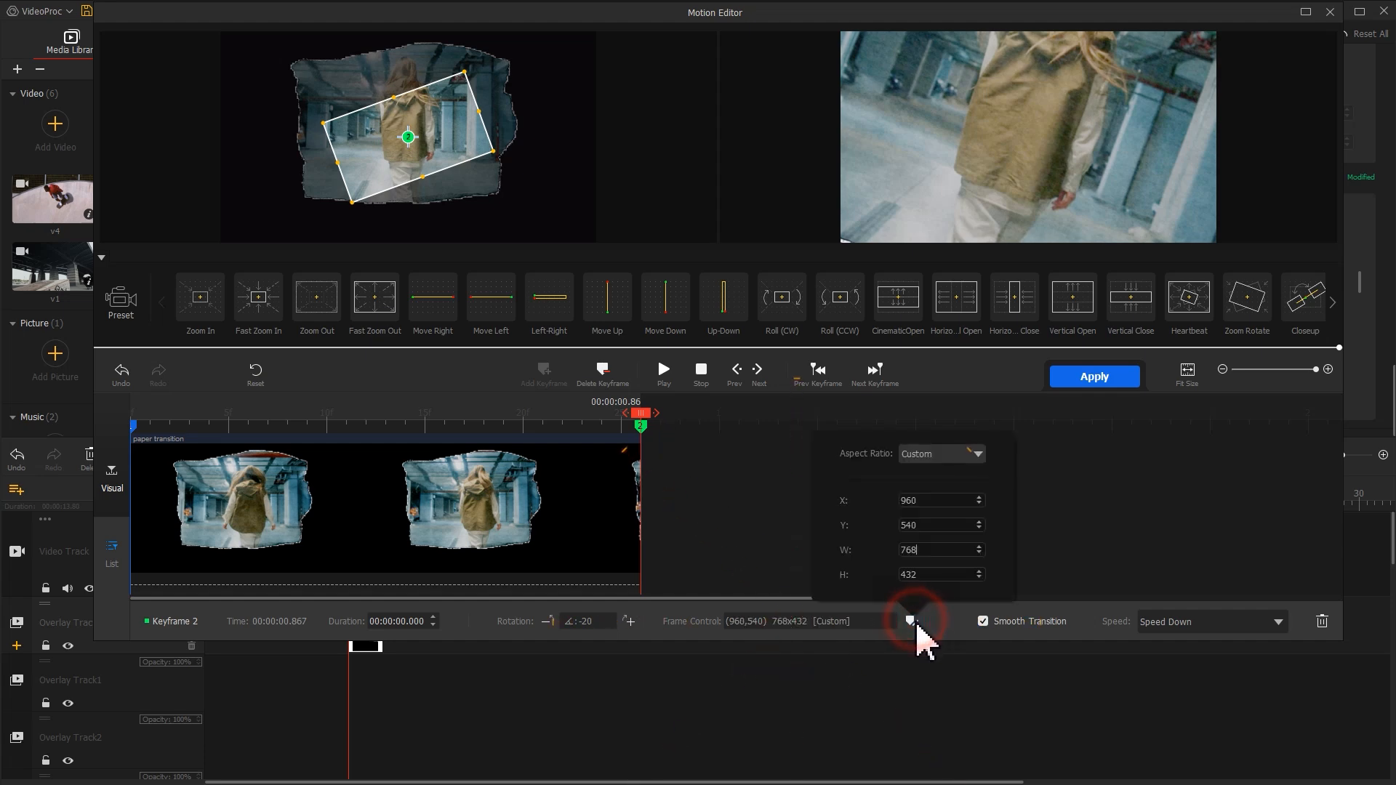
{"action": "left_click", "coordinate": [943, 454]}
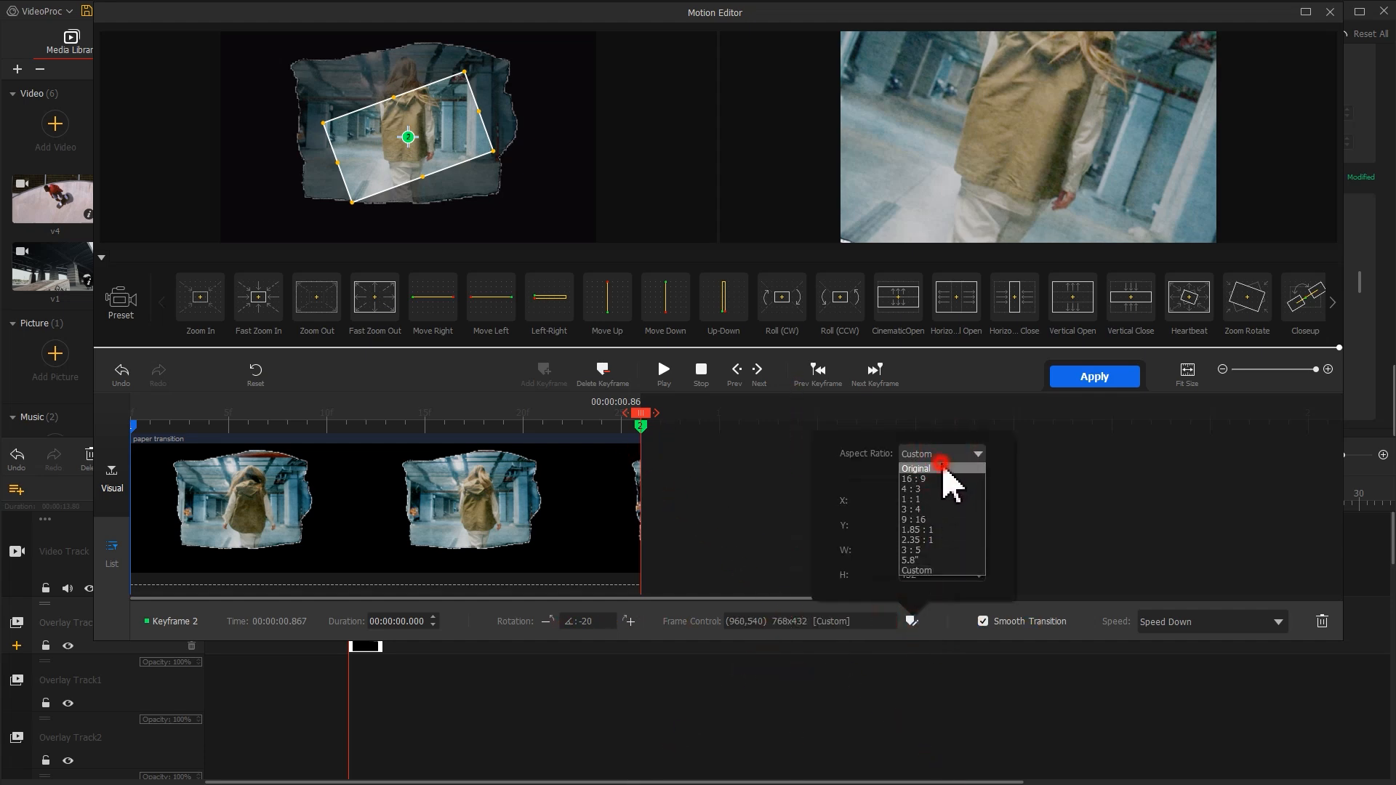
{"action": "left_click", "coordinate": [942, 468]}
{"action": "double_click", "coordinate": [901, 551]}
{"action": "type", "text": "360"}
{"action": "key", "text": "Return"}
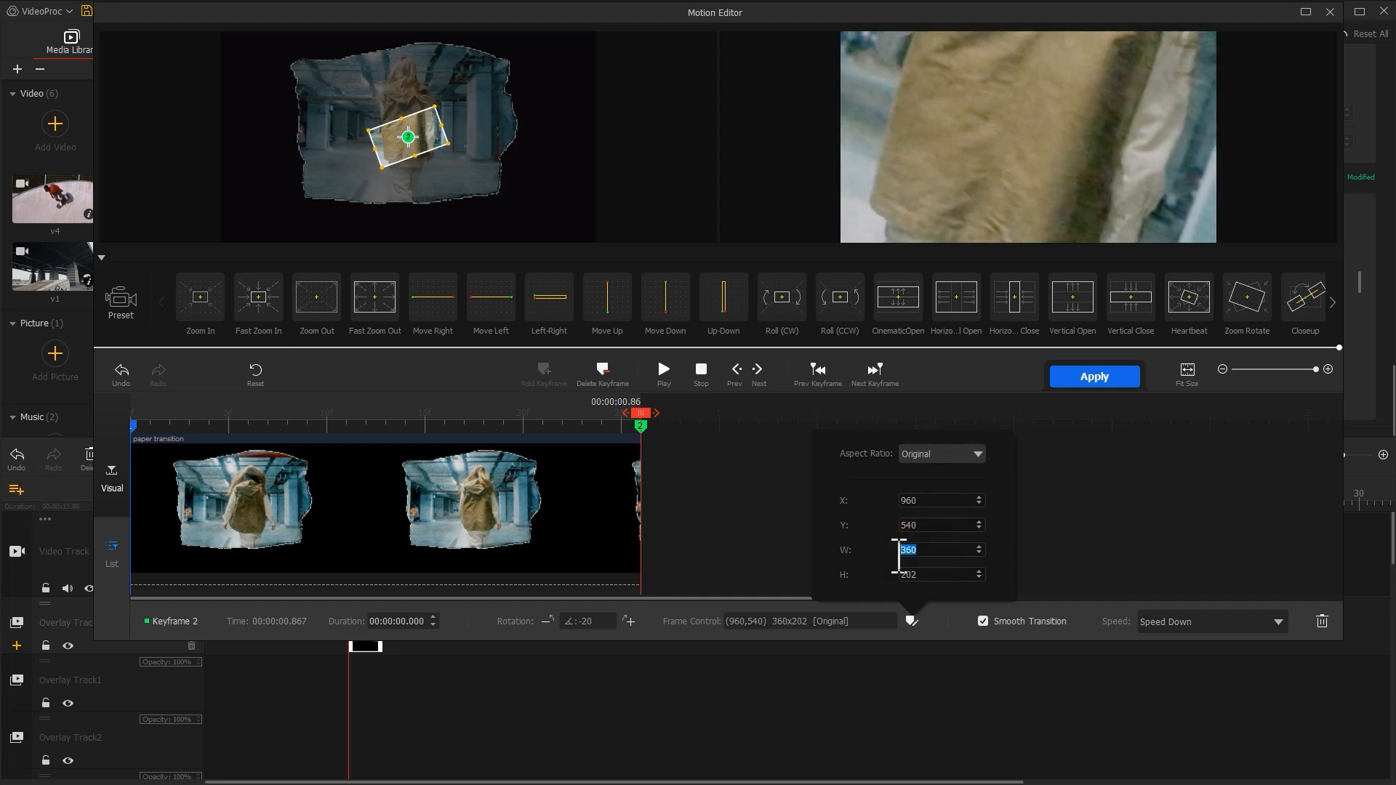
Step: Set motion keyframe 2's rotation to -80 and apply the motion to the paper transition overlay
{"action": "left_click", "coordinate": [595, 621]}
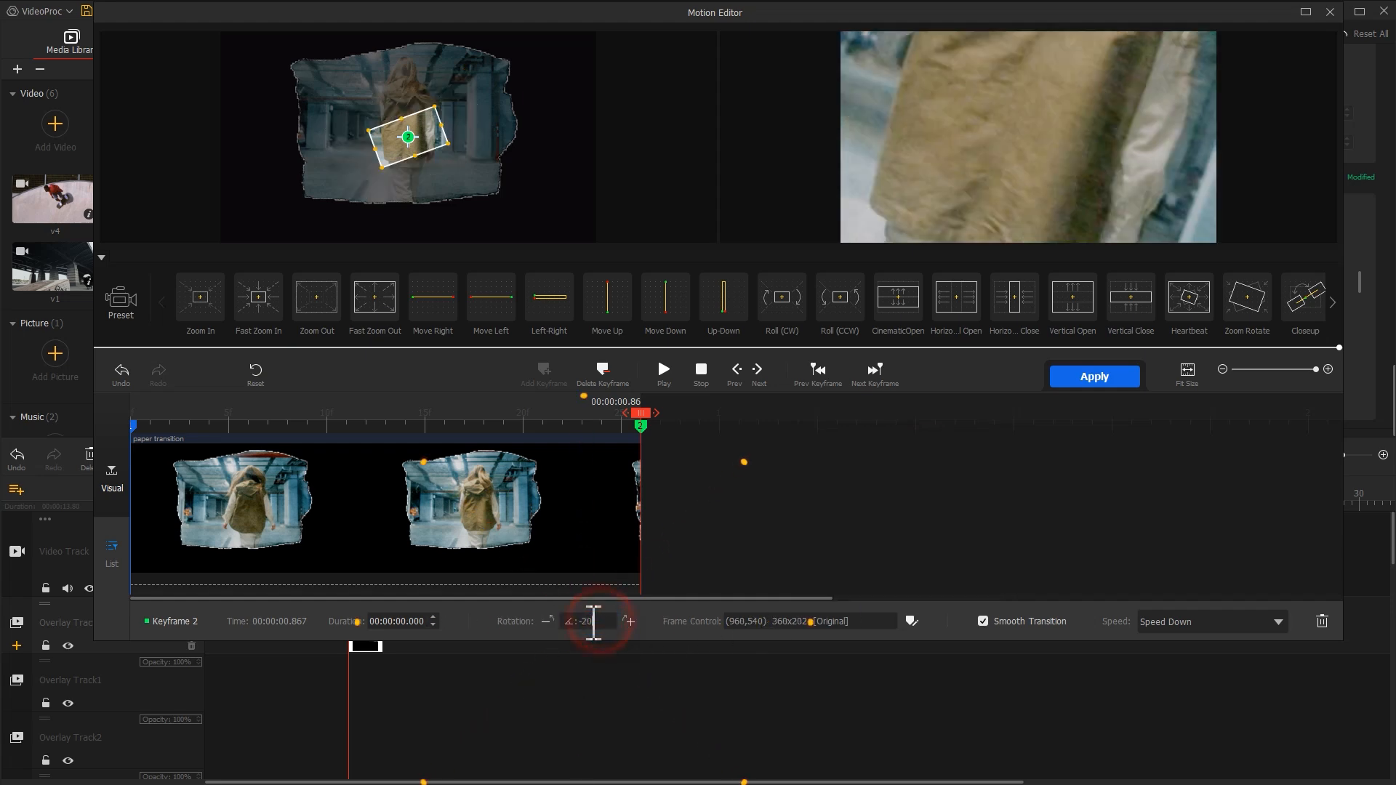
{"action": "type", "text": "80"}
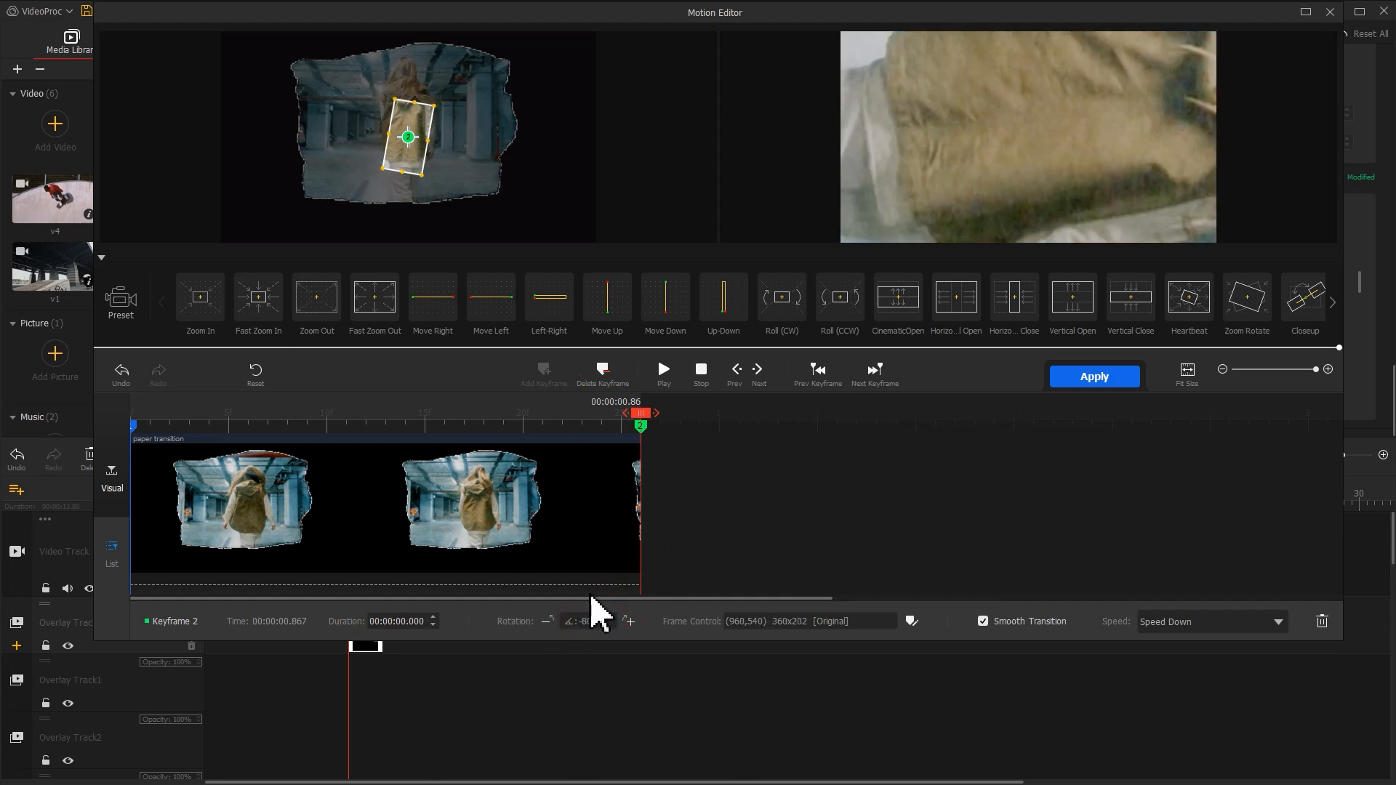
{"action": "left_click", "coordinate": [1097, 378]}
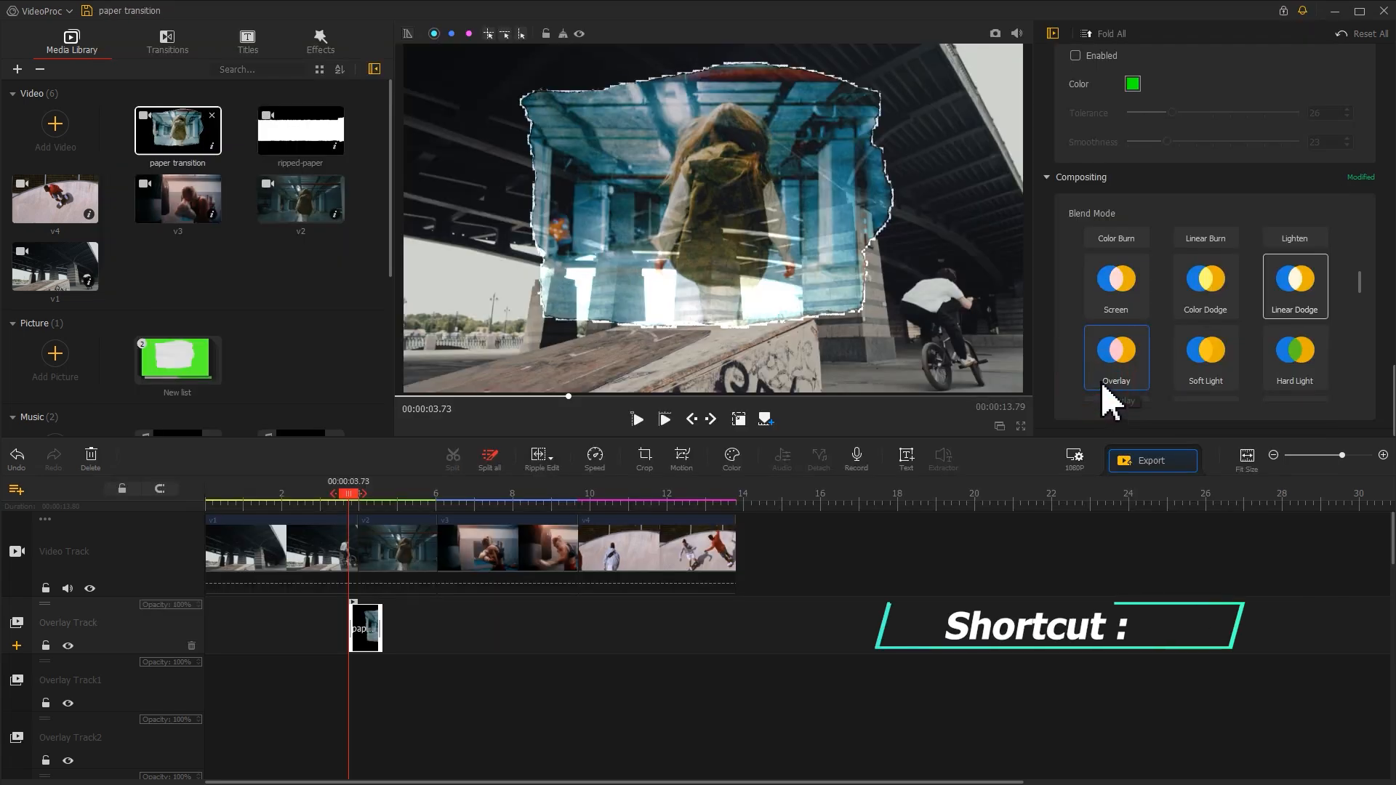
Step: Duplicate the paper transition overlay onto Overlay Track1, starting at about 4.13 s
{"action": "left_click", "coordinate": [368, 620]}
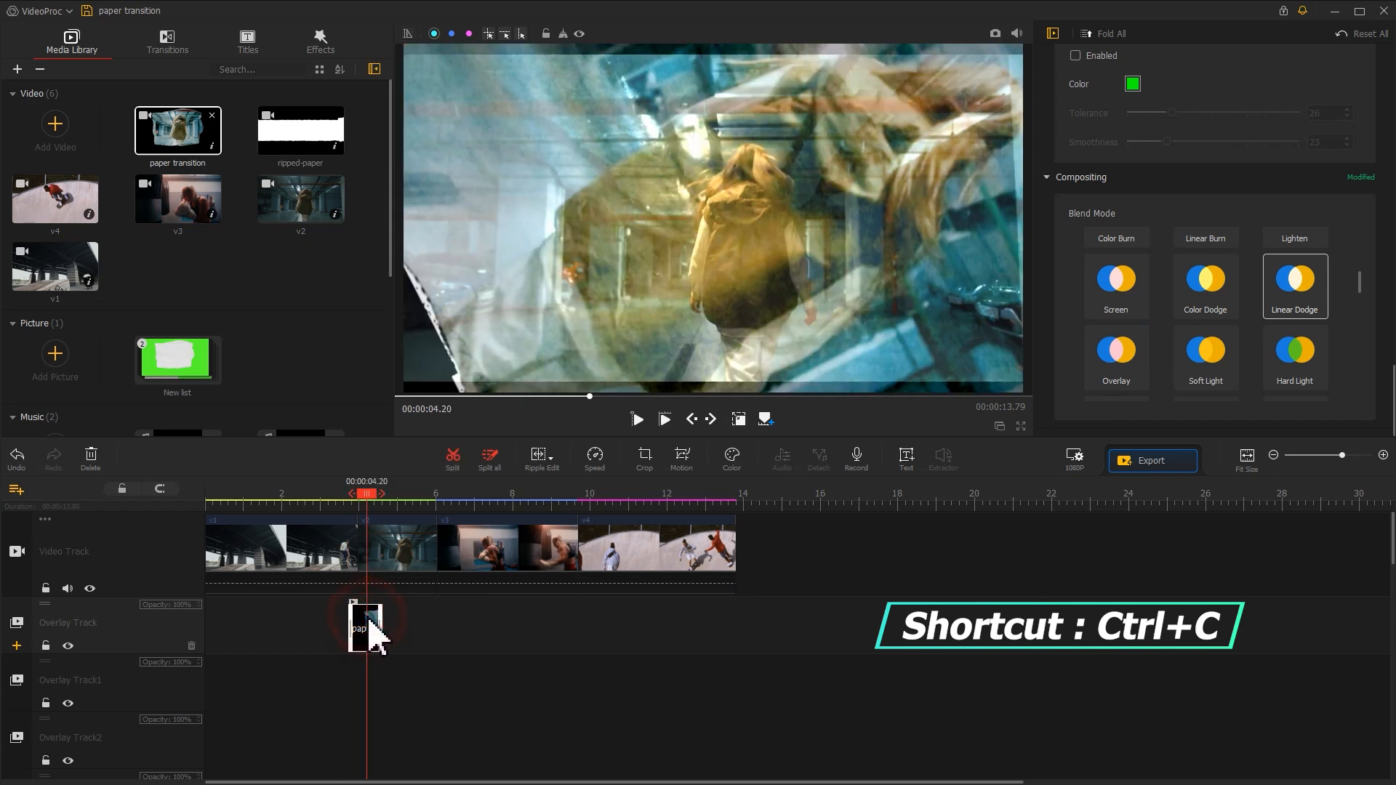
{"action": "left_click", "coordinate": [357, 496]}
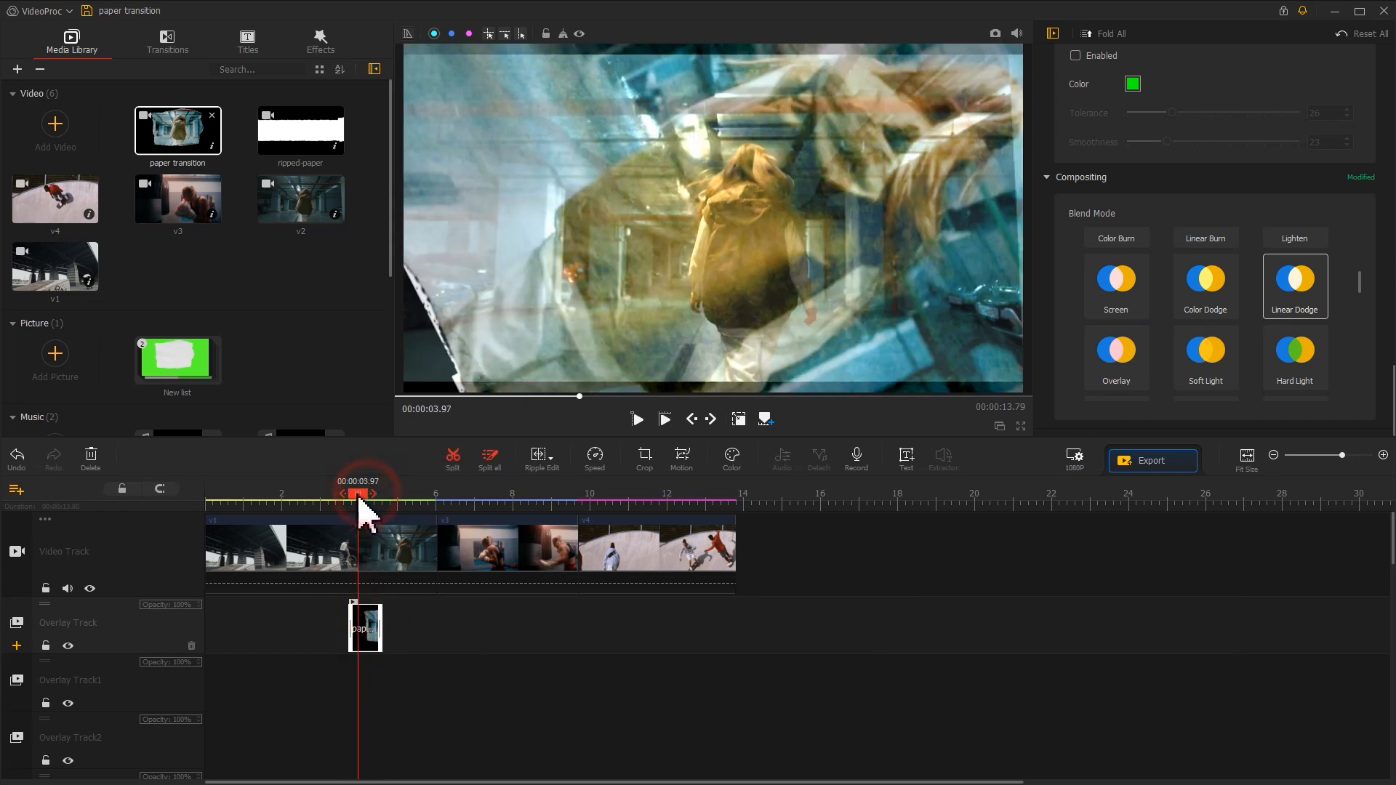
{"action": "left_click", "coordinate": [365, 499]}
{"action": "left_click_drag", "start_coordinate": [368, 619], "coordinate": [376, 676]}
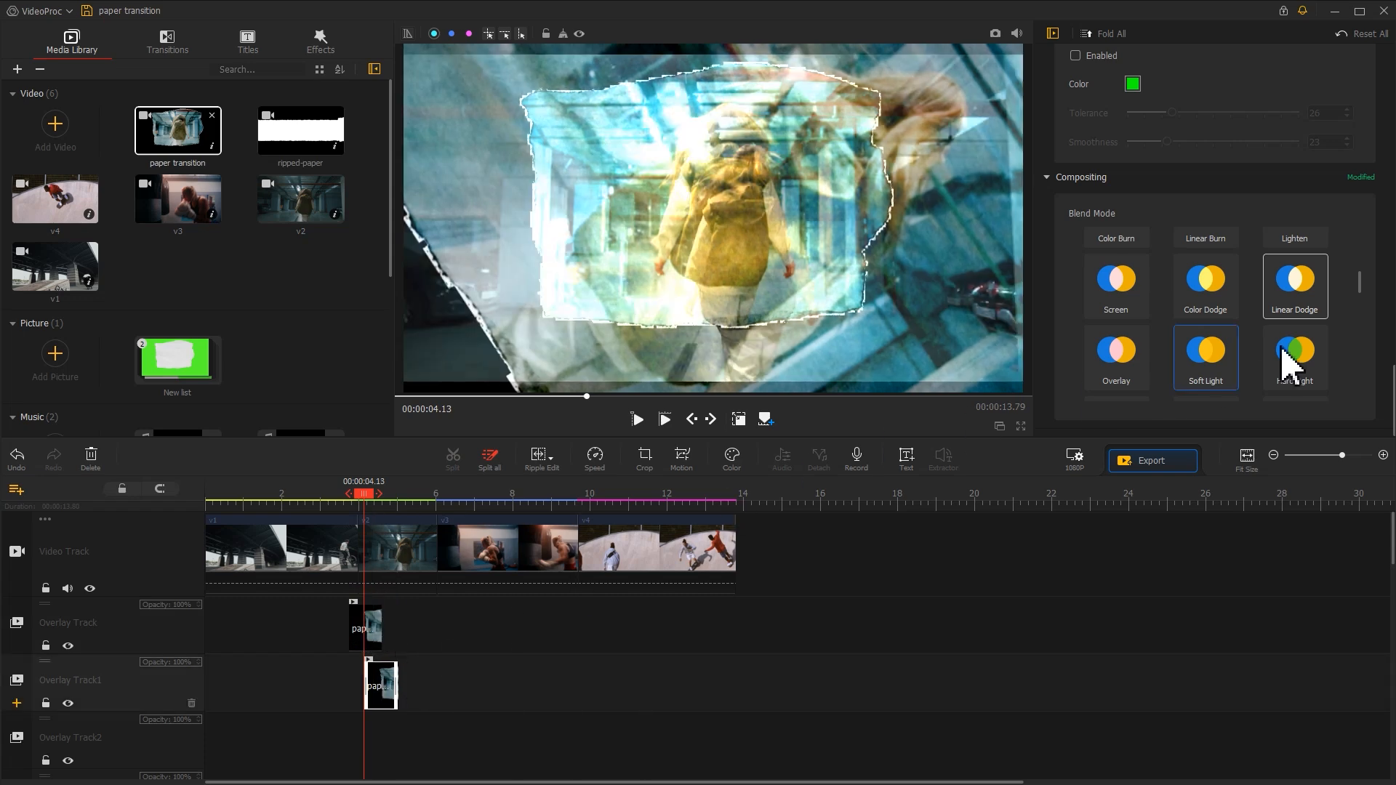
Step: Set the copied overlay's blend mode to Lighten and apply the B&W filter to it
{"action": "scroll", "coordinate": [1360, 287], "scroll_direction": "up", "scroll_amount": 2}
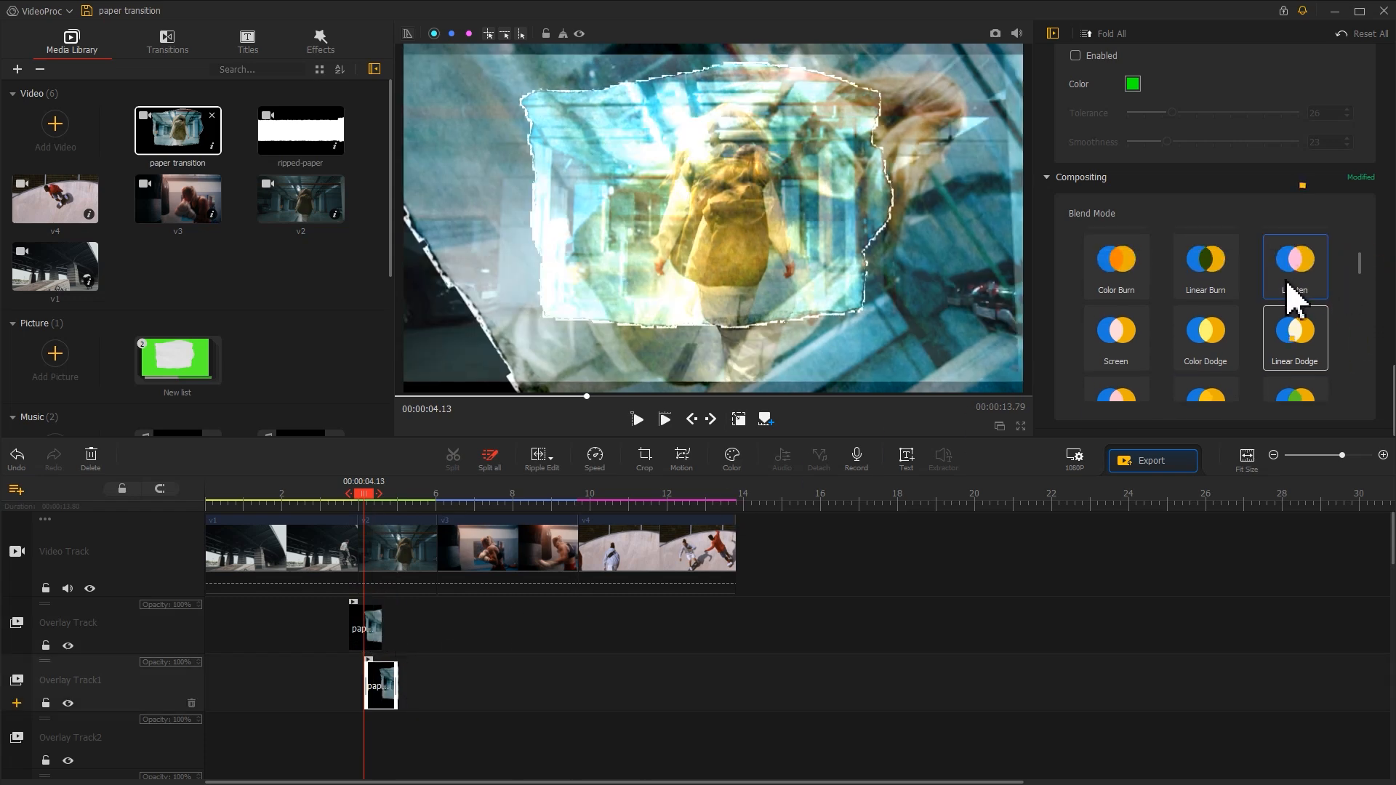
{"action": "left_click", "coordinate": [1293, 288]}
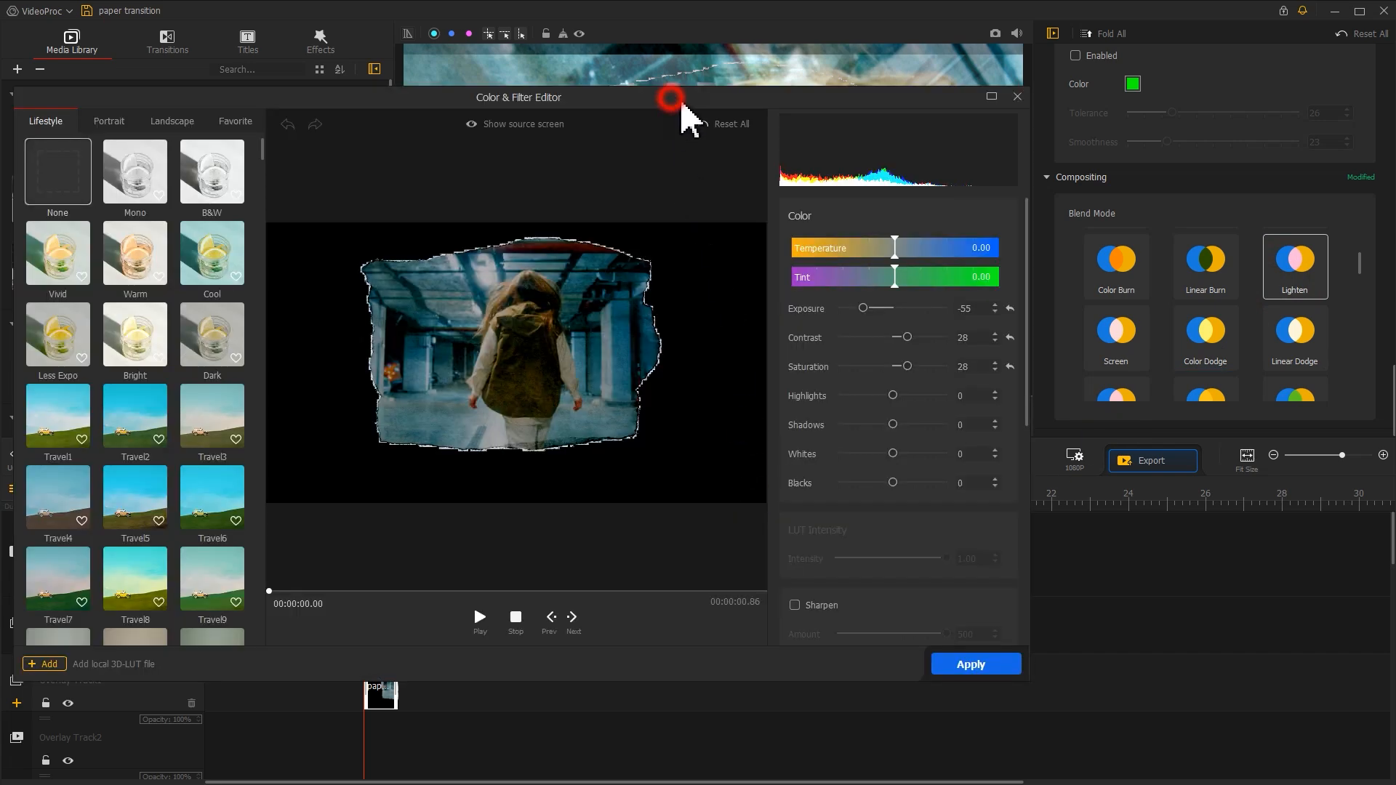
{"action": "left_click_drag", "start_coordinate": [674, 103], "coordinate": [838, 90]}
{"action": "left_click", "coordinate": [380, 157]}
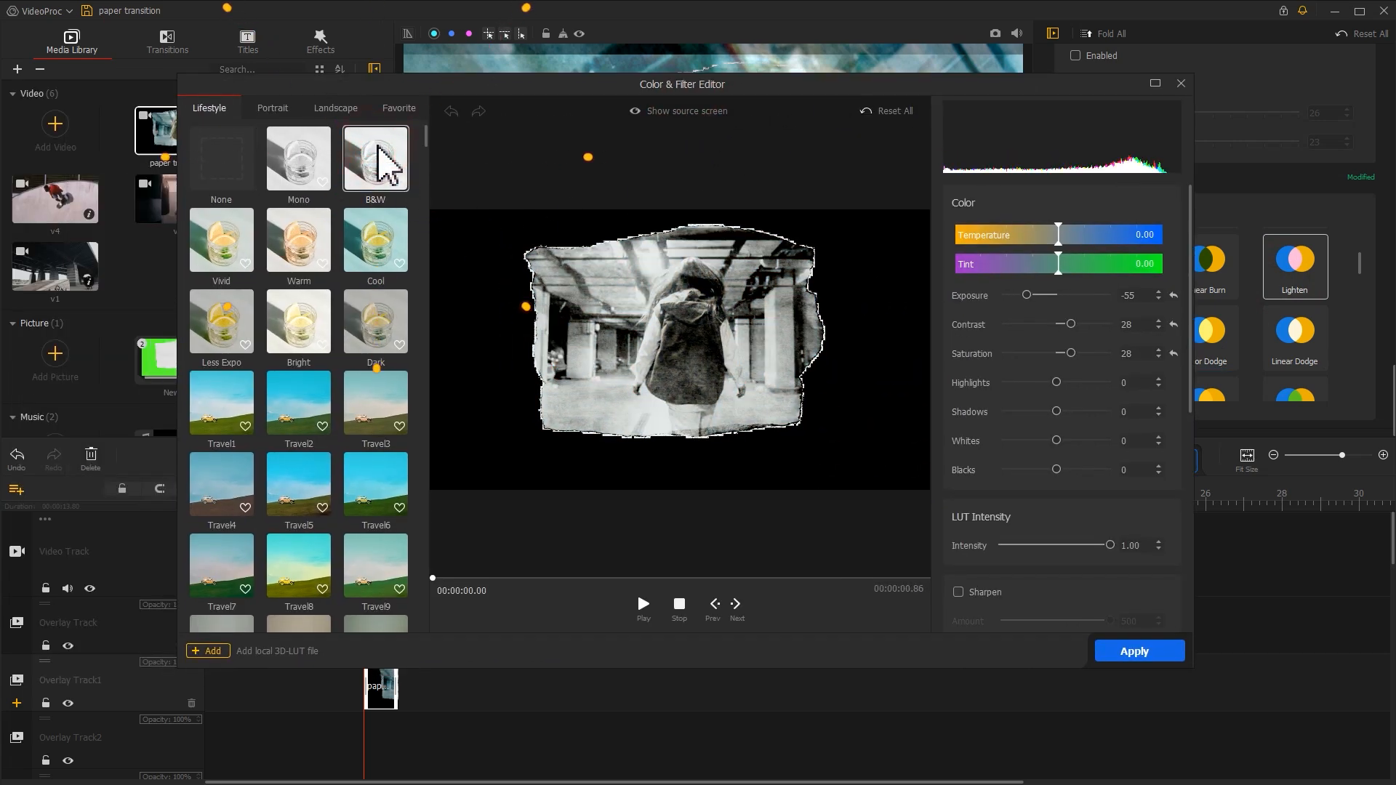
{"action": "left_click", "coordinate": [1115, 650]}
Step: In the copied overlay's motion, set keyframe 1's rotation to -5 and keyframe 2's frame width to 529, and apply
{"action": "left_click", "coordinate": [680, 464]}
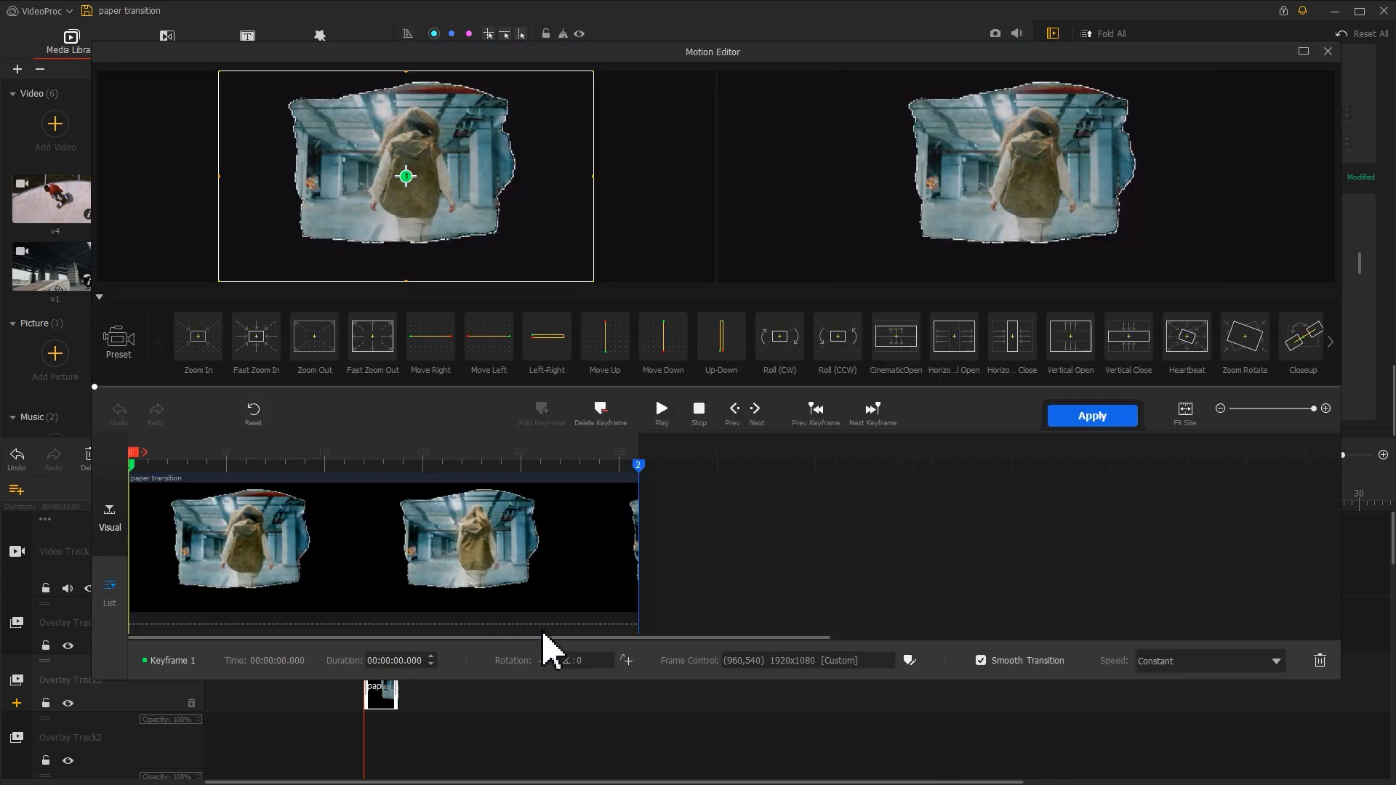
{"action": "type", "text": "5"}
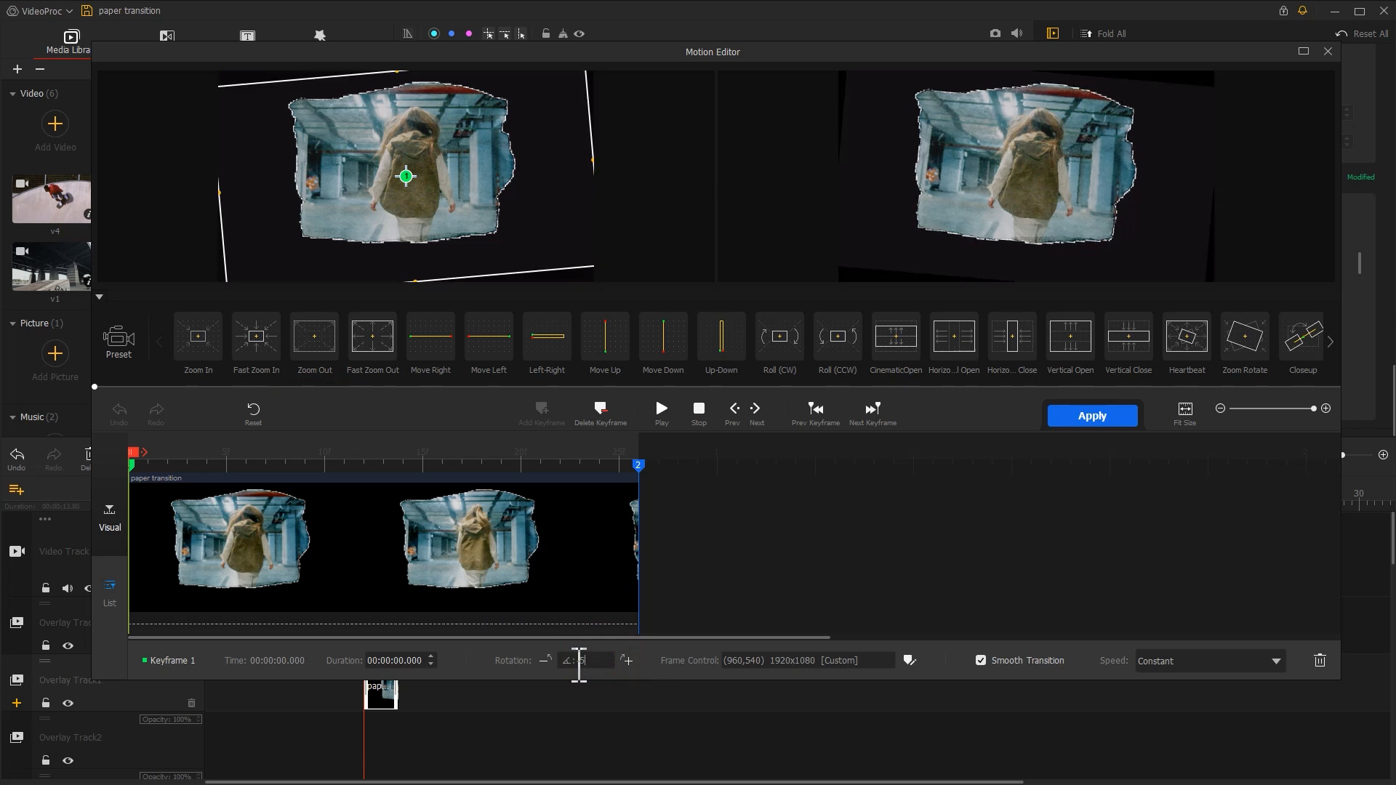
{"action": "left_click", "coordinate": [639, 465]}
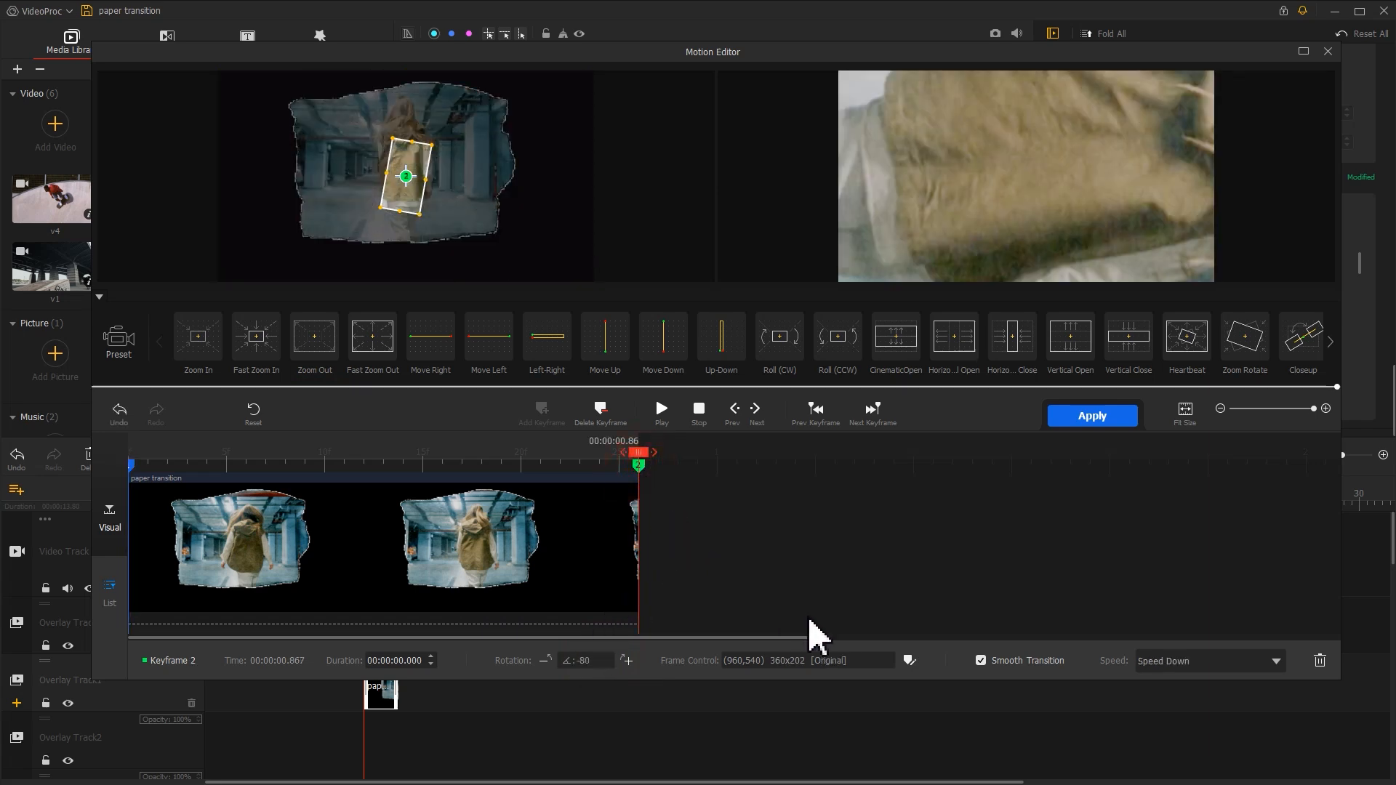
{"action": "left_click", "coordinate": [909, 659]}
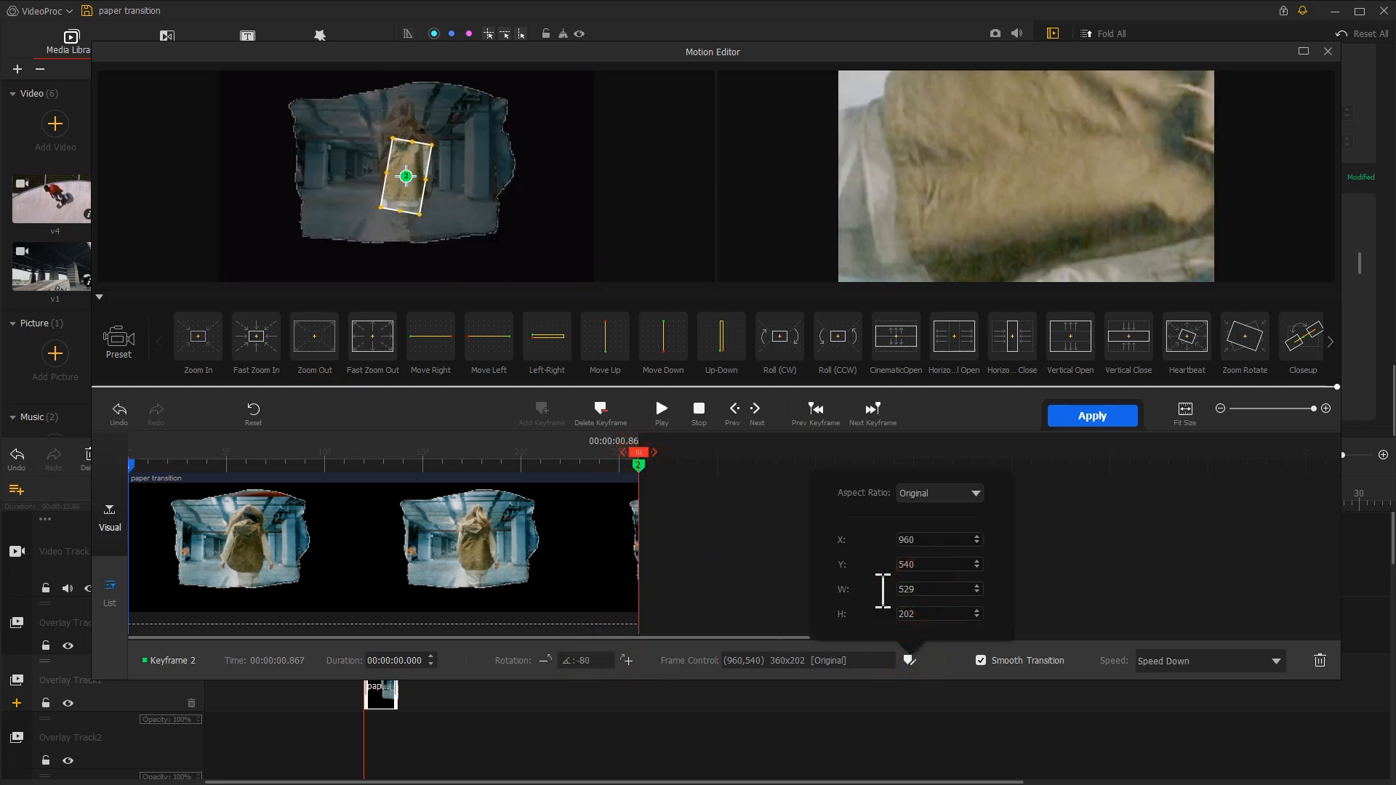
{"action": "left_click", "coordinate": [588, 660]}
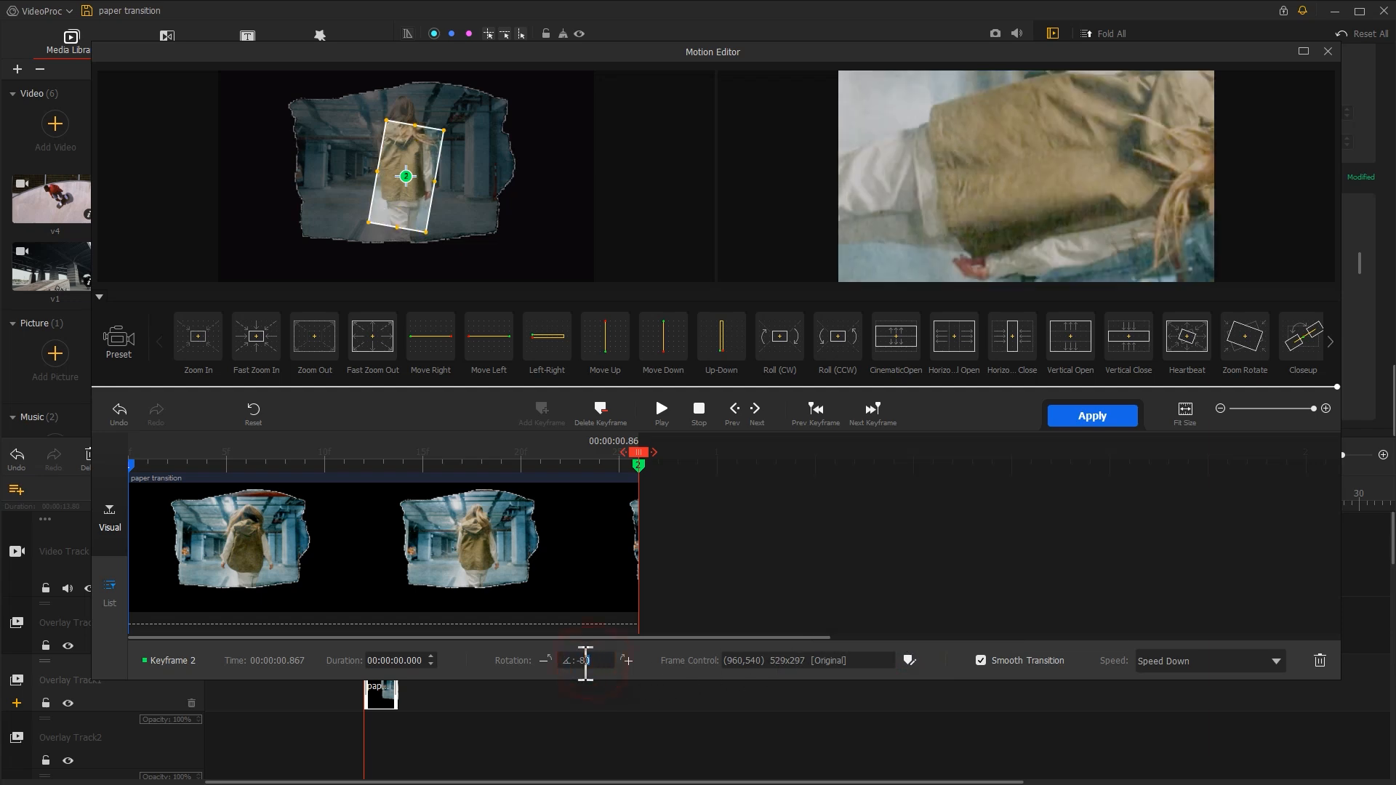
{"action": "left_click", "coordinate": [1068, 413]}
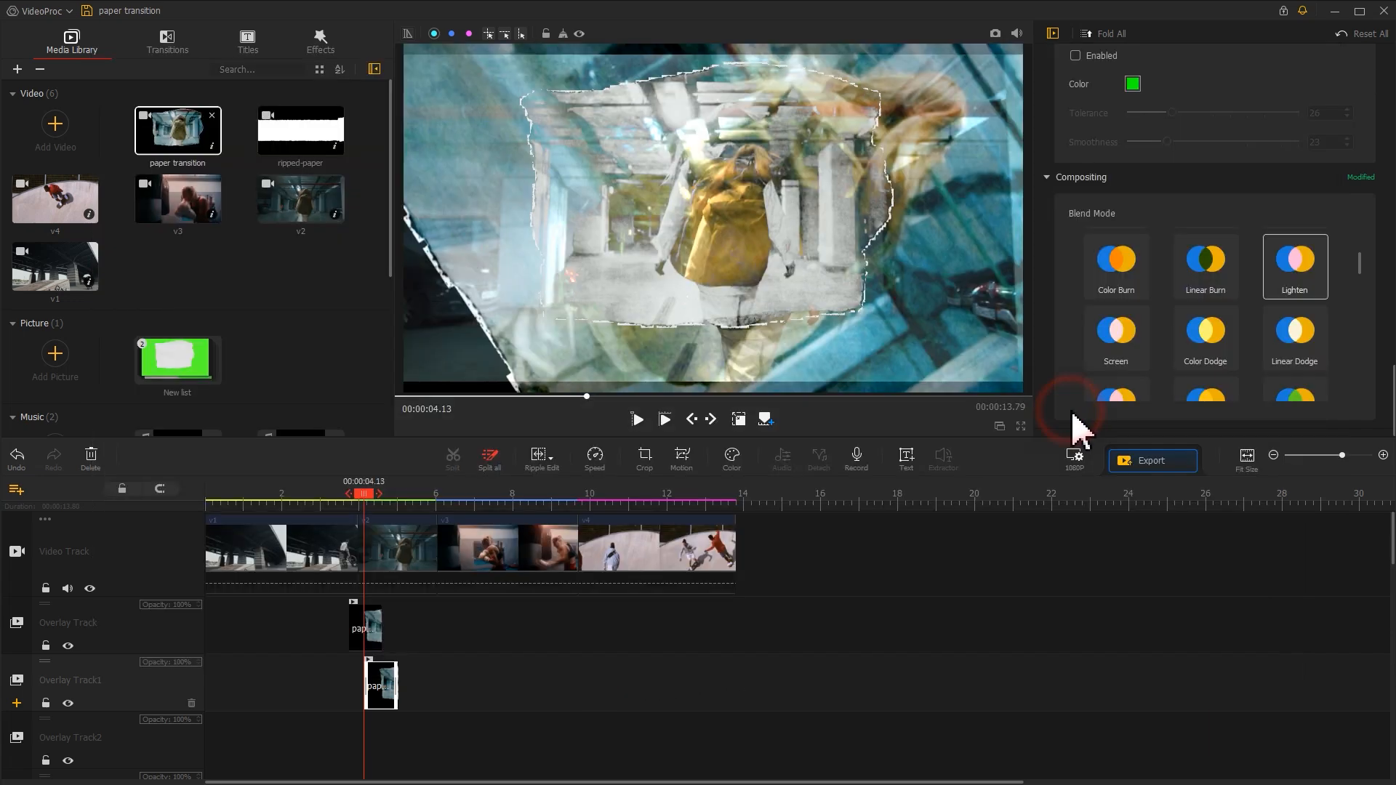
Step: Enable the copied overlay's fade-in at 0.12 and fade-out at 0.13, and lengthen the original overlay's fade-out duration
{"action": "left_click_drag", "start_coordinate": [1383, 420], "coordinate": [1372, 171]}
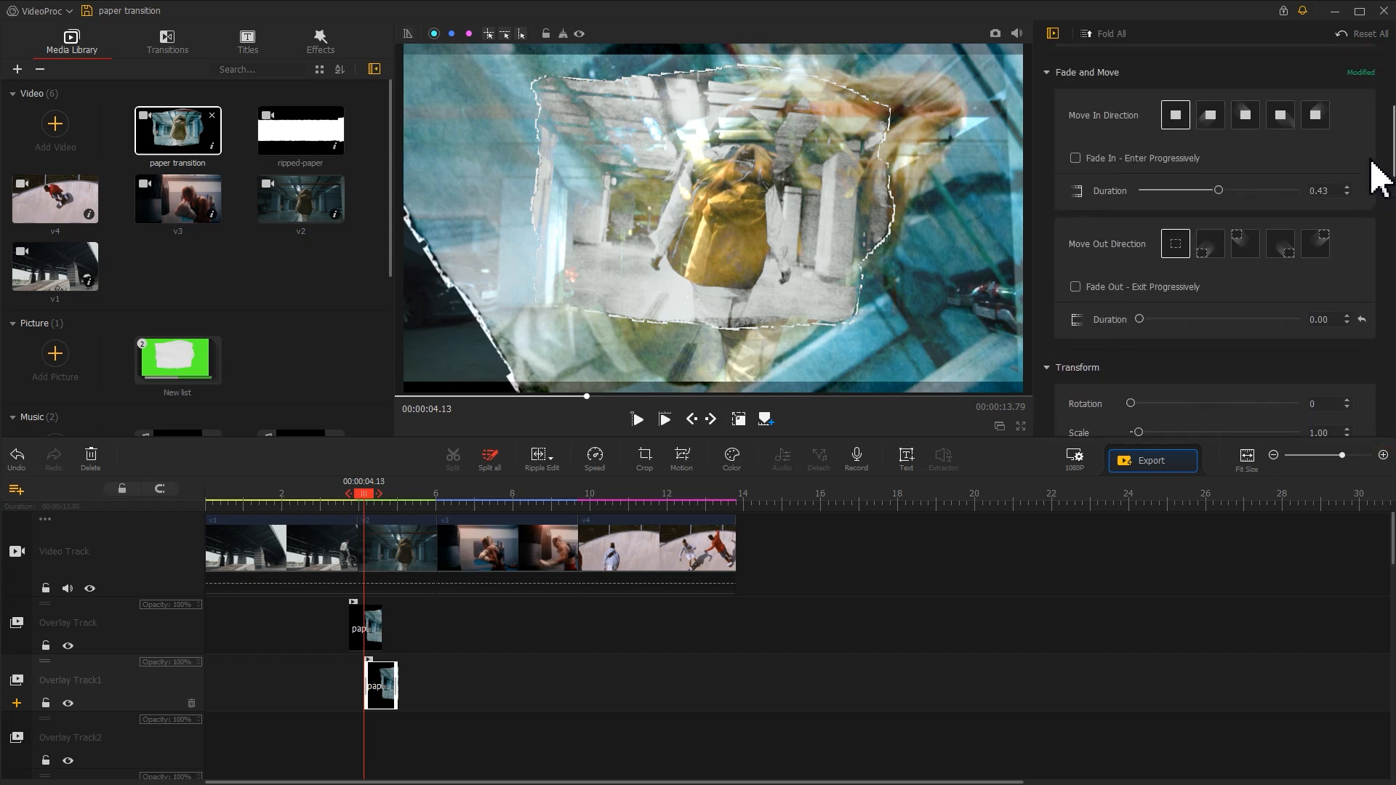
{"action": "left_click", "coordinate": [1165, 173]}
{"action": "left_click_drag", "start_coordinate": [1158, 198], "coordinate": [1152, 199]}
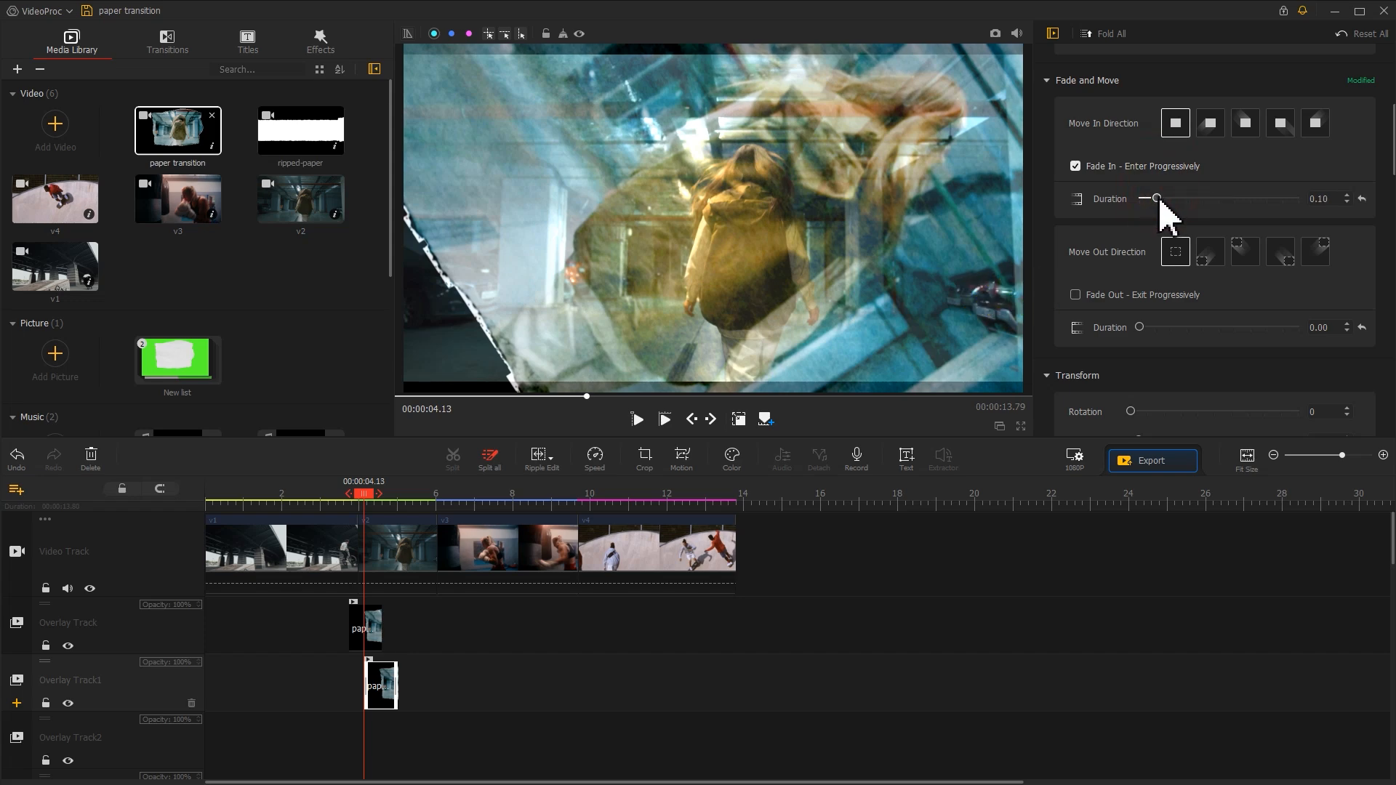
{"action": "left_click", "coordinate": [1112, 294]}
{"action": "left_click_drag", "start_coordinate": [1145, 331], "coordinate": [1157, 336]}
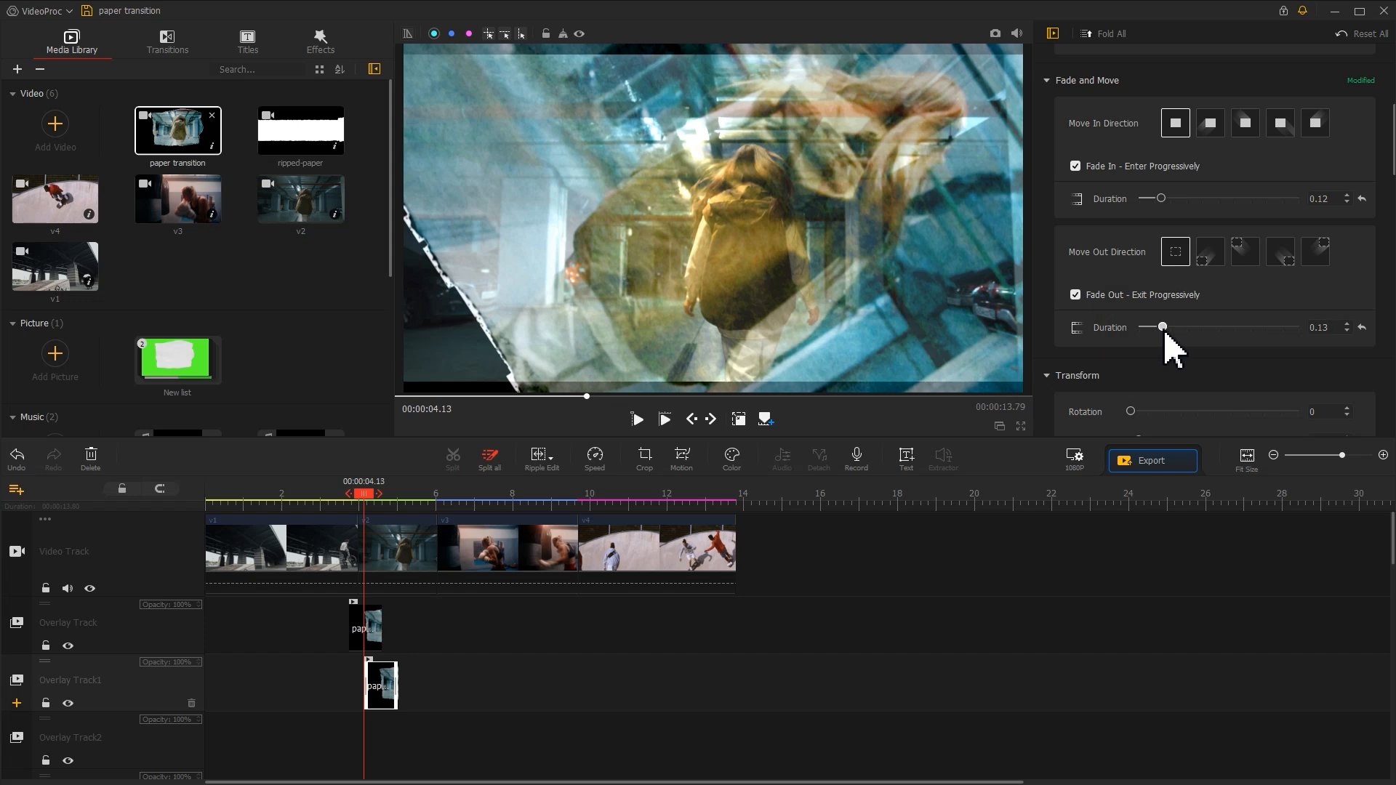
{"action": "left_click", "coordinate": [358, 625]}
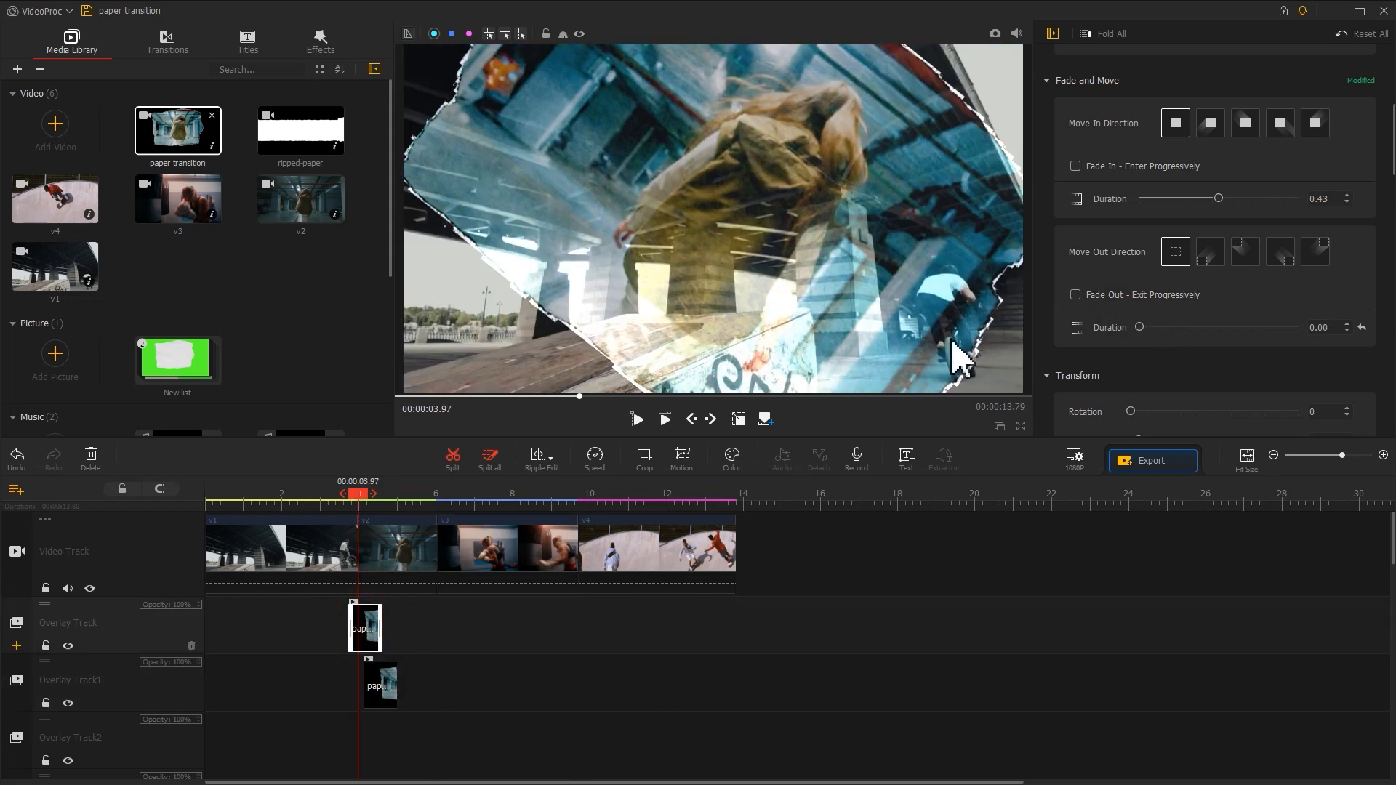
{"action": "left_click_drag", "start_coordinate": [1150, 334], "coordinate": [1186, 336]}
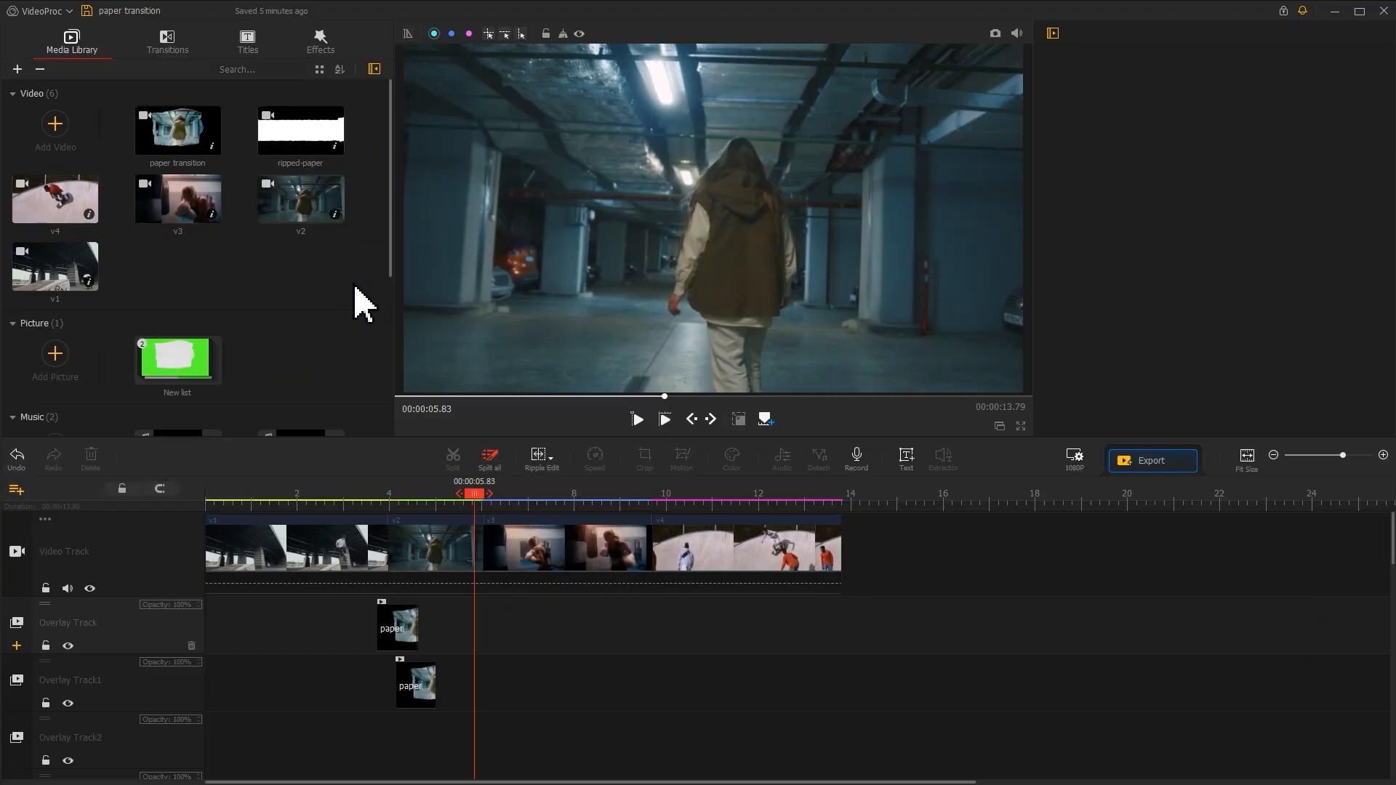
Step: Add the ripped-paper video to the first overlay track at 5.83 s and fit it to the screen height
{"action": "left_click_drag", "start_coordinate": [298, 142], "coordinate": [491, 622]}
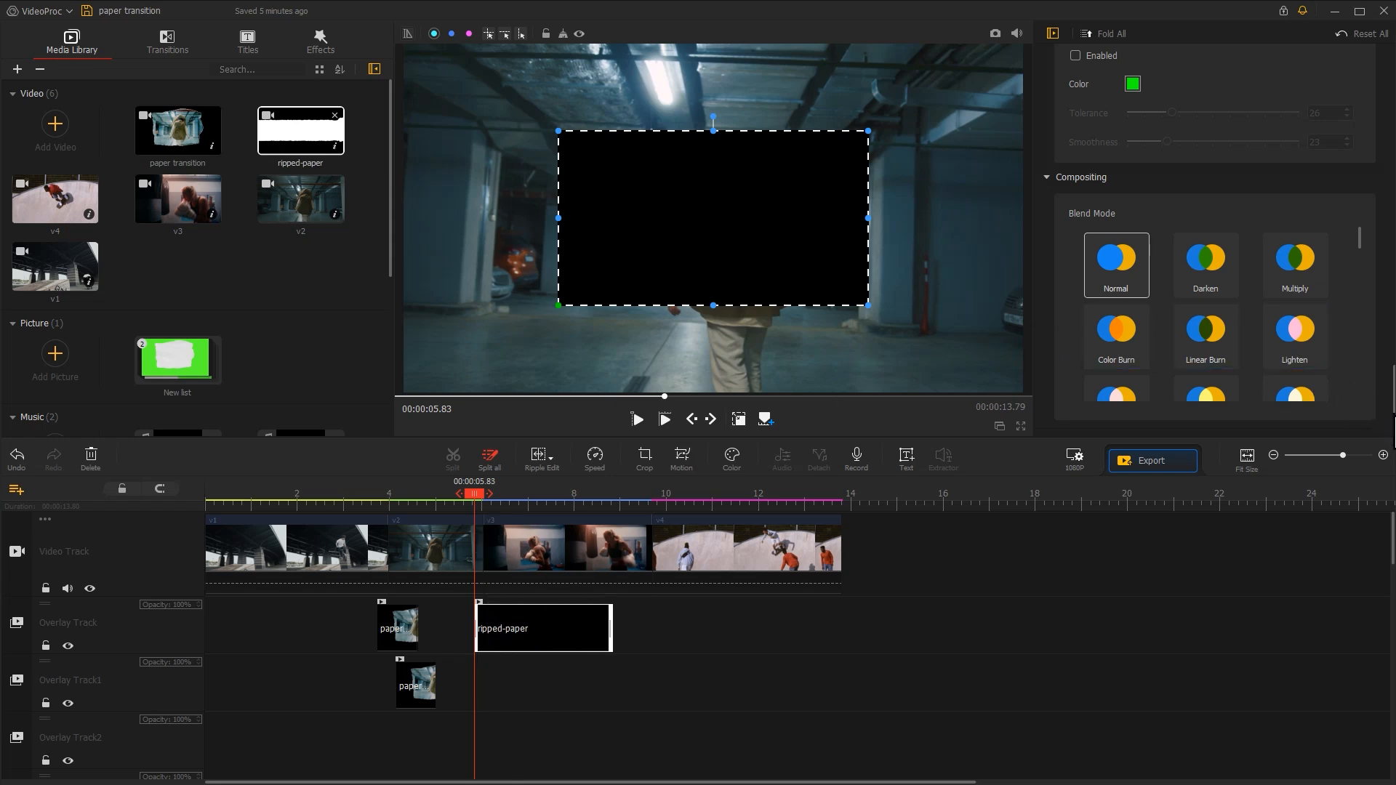
{"action": "left_click_drag", "start_coordinate": [1385, 415], "coordinate": [1390, 243]}
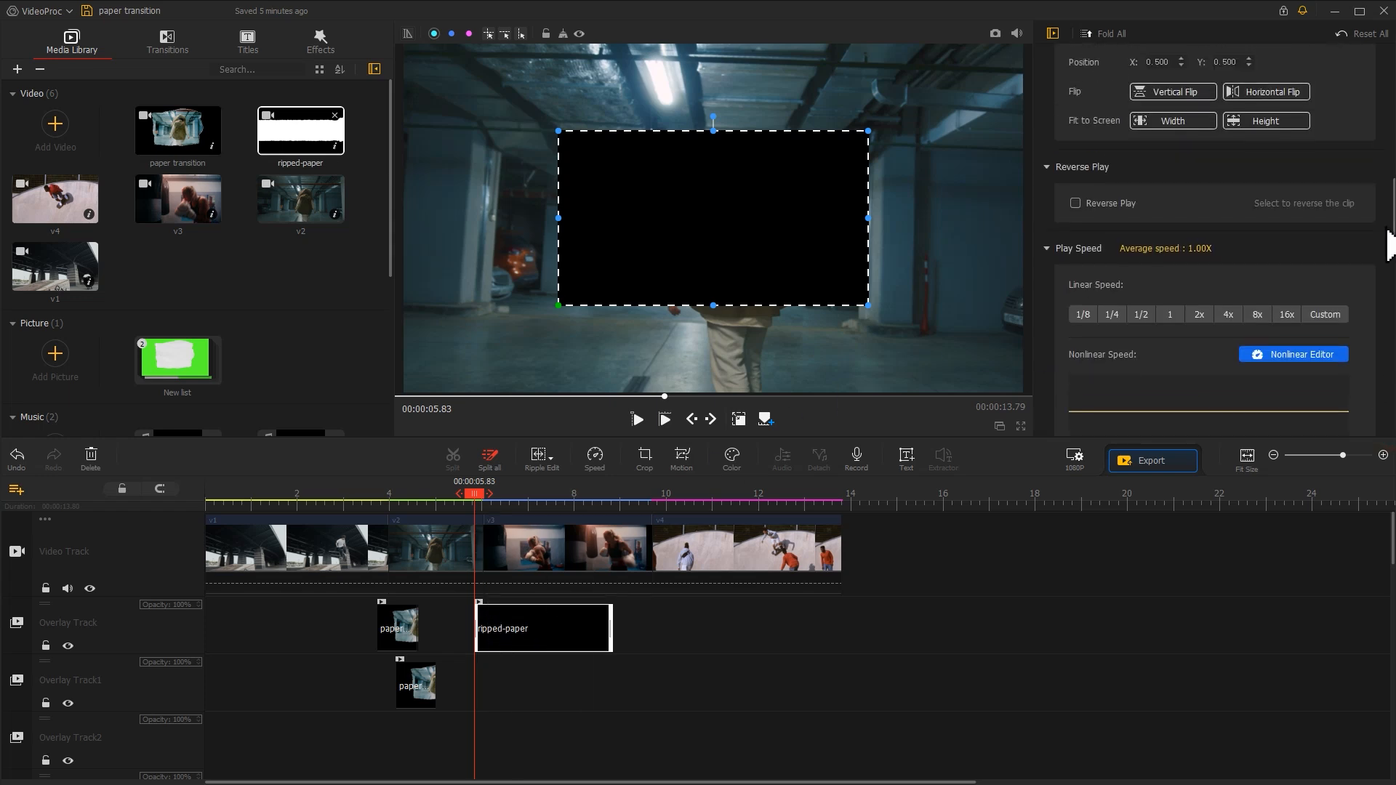
{"action": "left_click", "coordinate": [1298, 122]}
Step: Split the ripped-paper overlay and shorten it, with the second piece directly following the first at about 6.60 s
{"action": "left_click_drag", "start_coordinate": [487, 501], "coordinate": [521, 523]}
{"action": "left_click", "coordinate": [461, 464]}
{"action": "left_click_drag", "start_coordinate": [513, 622], "coordinate": [571, 629]}
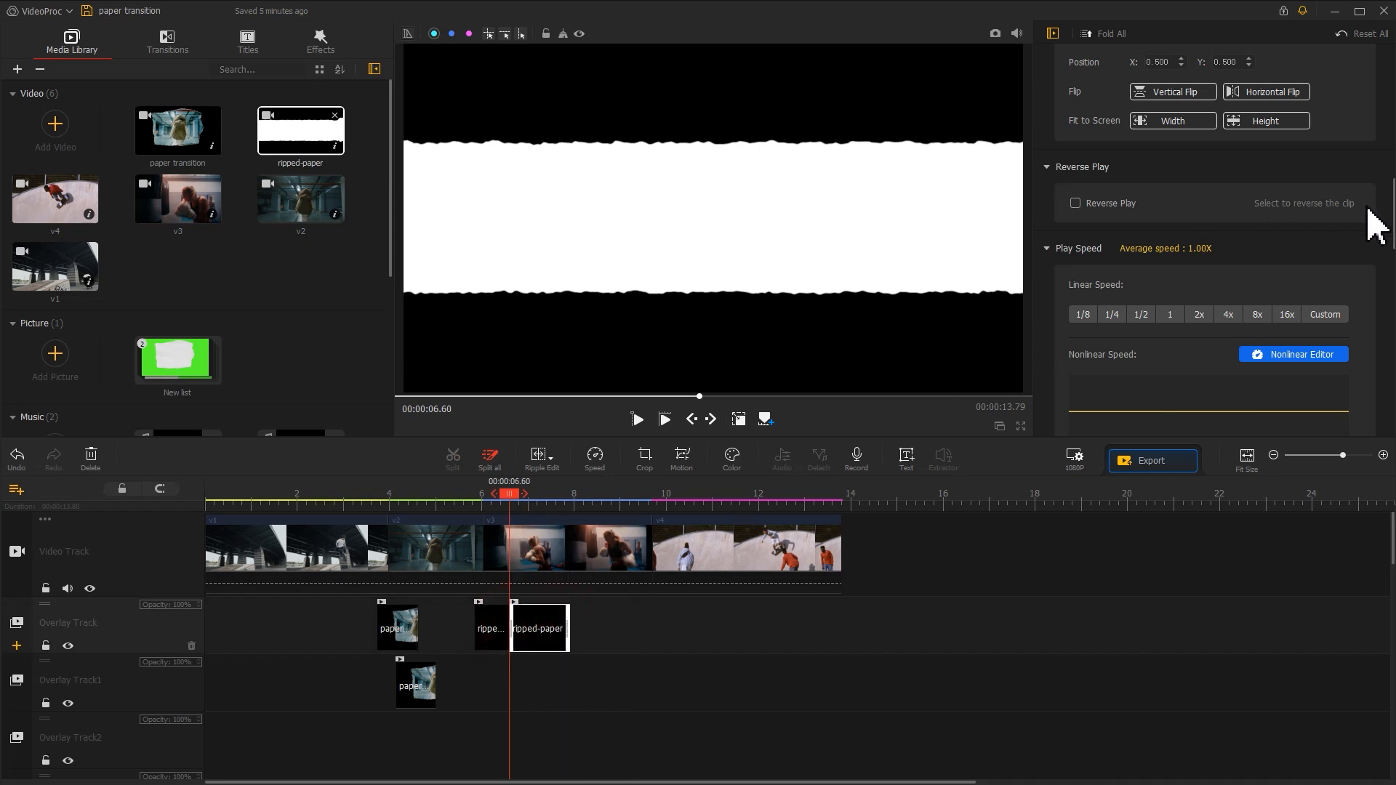
Step: Set the blend mode of both ripped-paper pieces to Darken and play back the transition
{"action": "scroll", "coordinate": [1393, 287], "scroll_direction": "down", "scroll_amount": 5}
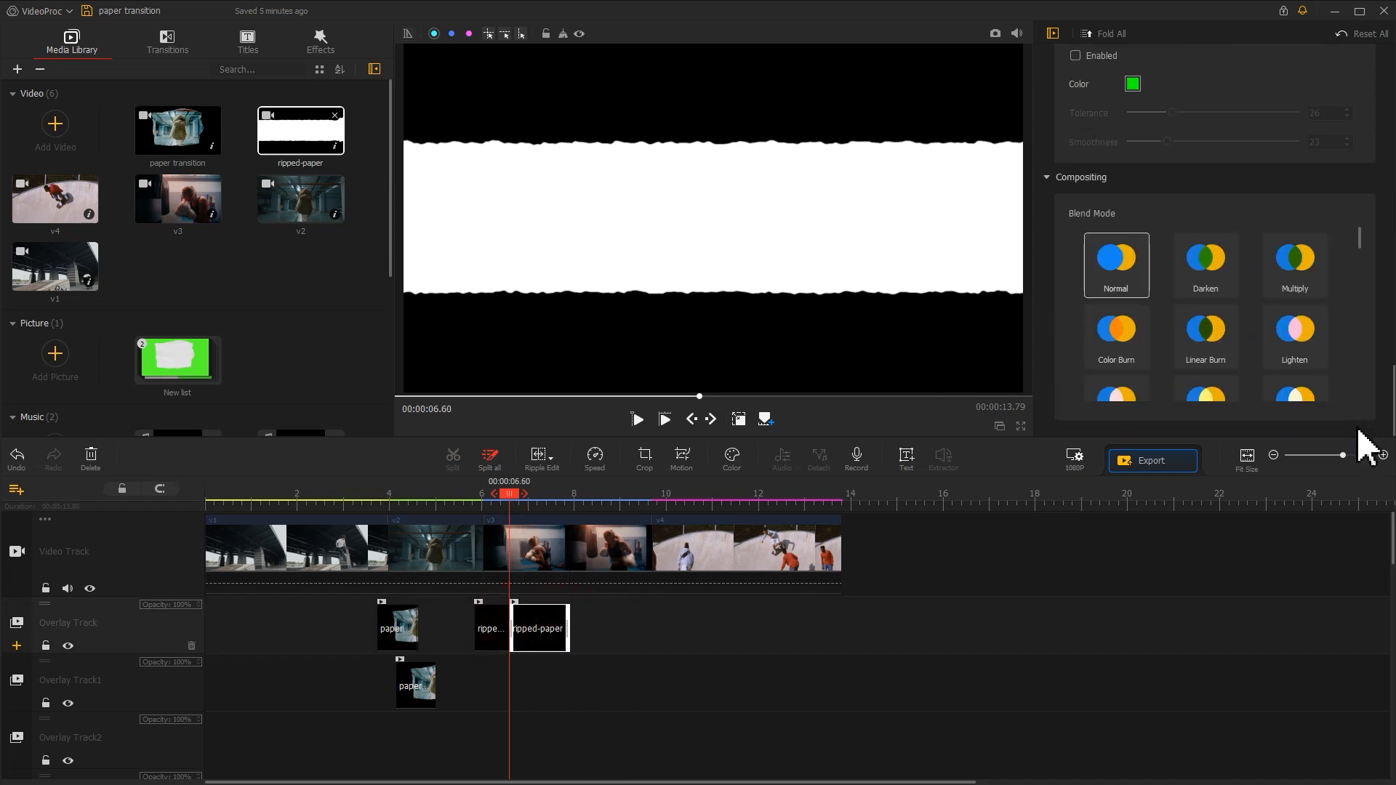
{"action": "left_click", "coordinate": [1213, 280]}
{"action": "left_click", "coordinate": [489, 634]}
{"action": "left_click", "coordinate": [1215, 263]}
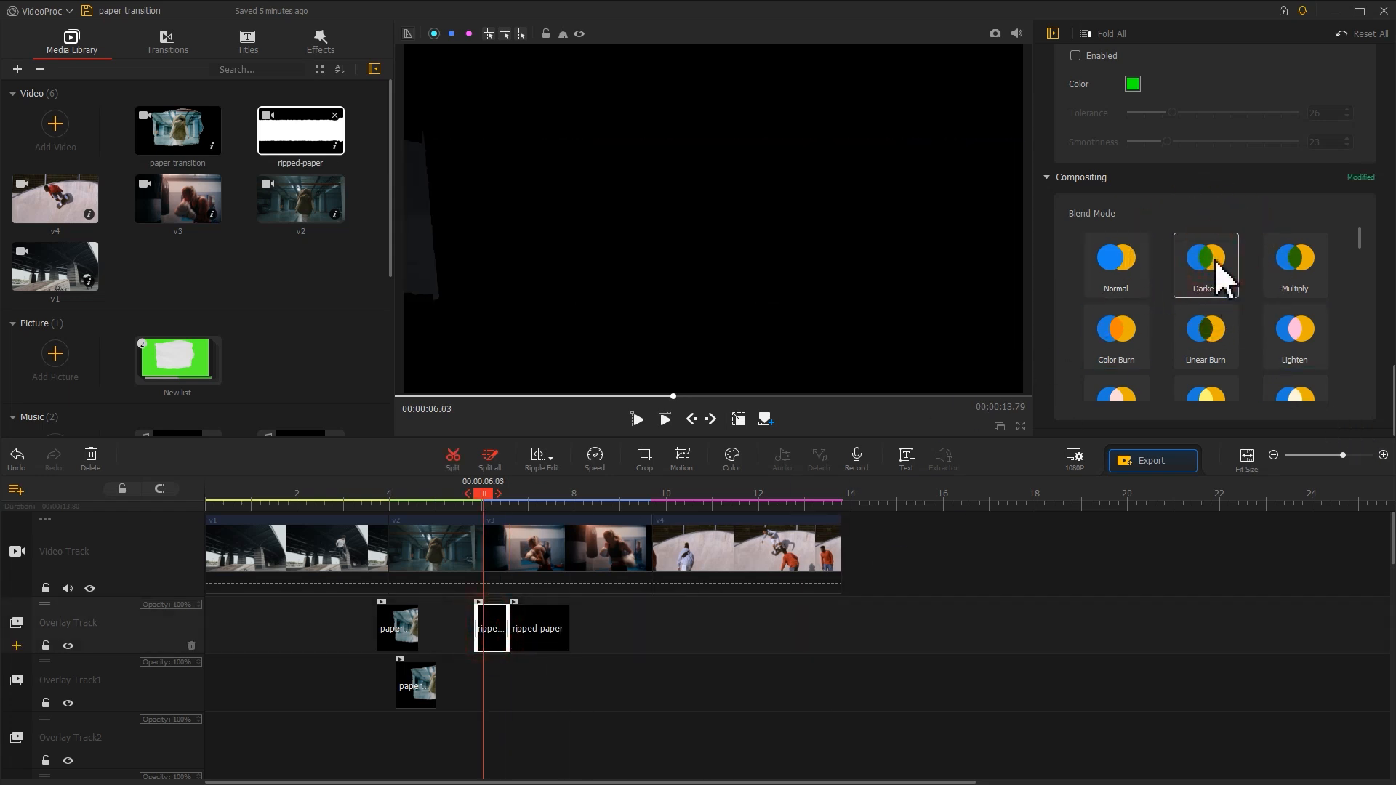
{"action": "left_click", "coordinate": [452, 499]}
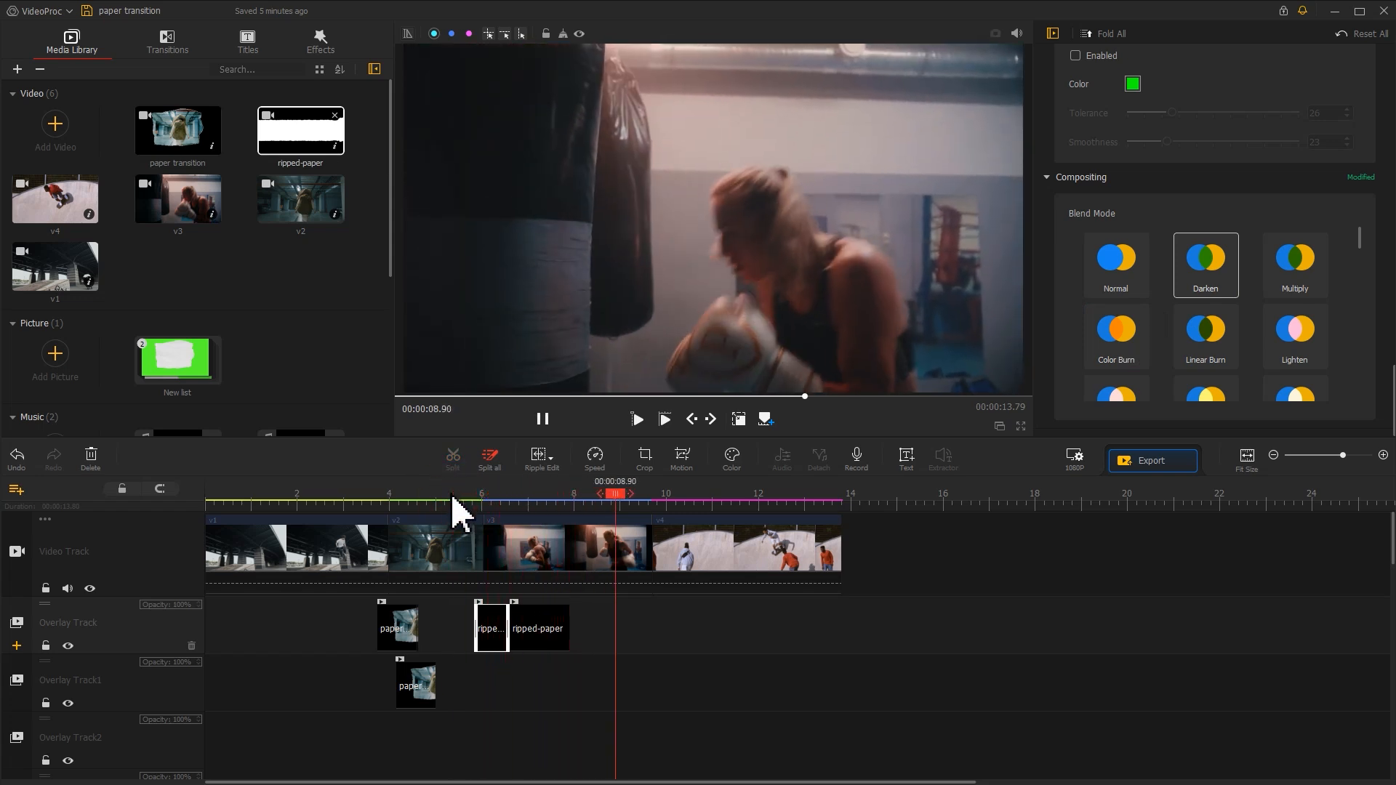
{"action": "key", "text": "space"}
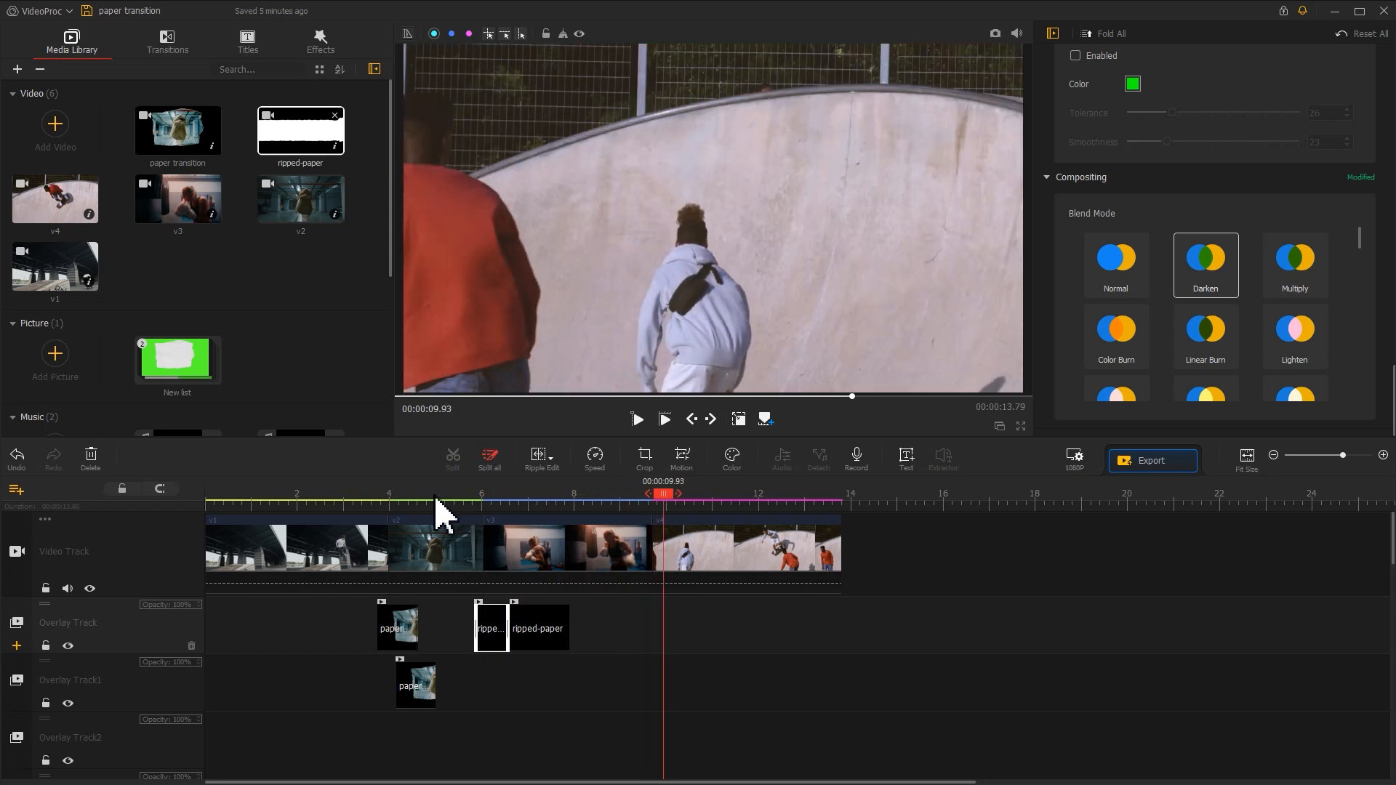
Step: Add the paper2 picture from New list to the first overlay track, running from 8.33 s to about 9.7 s
{"action": "double_click", "coordinate": [181, 378]}
{"action": "left_click", "coordinate": [191, 131]}
{"action": "left_click_drag", "start_coordinate": [197, 146], "coordinate": [651, 633]}
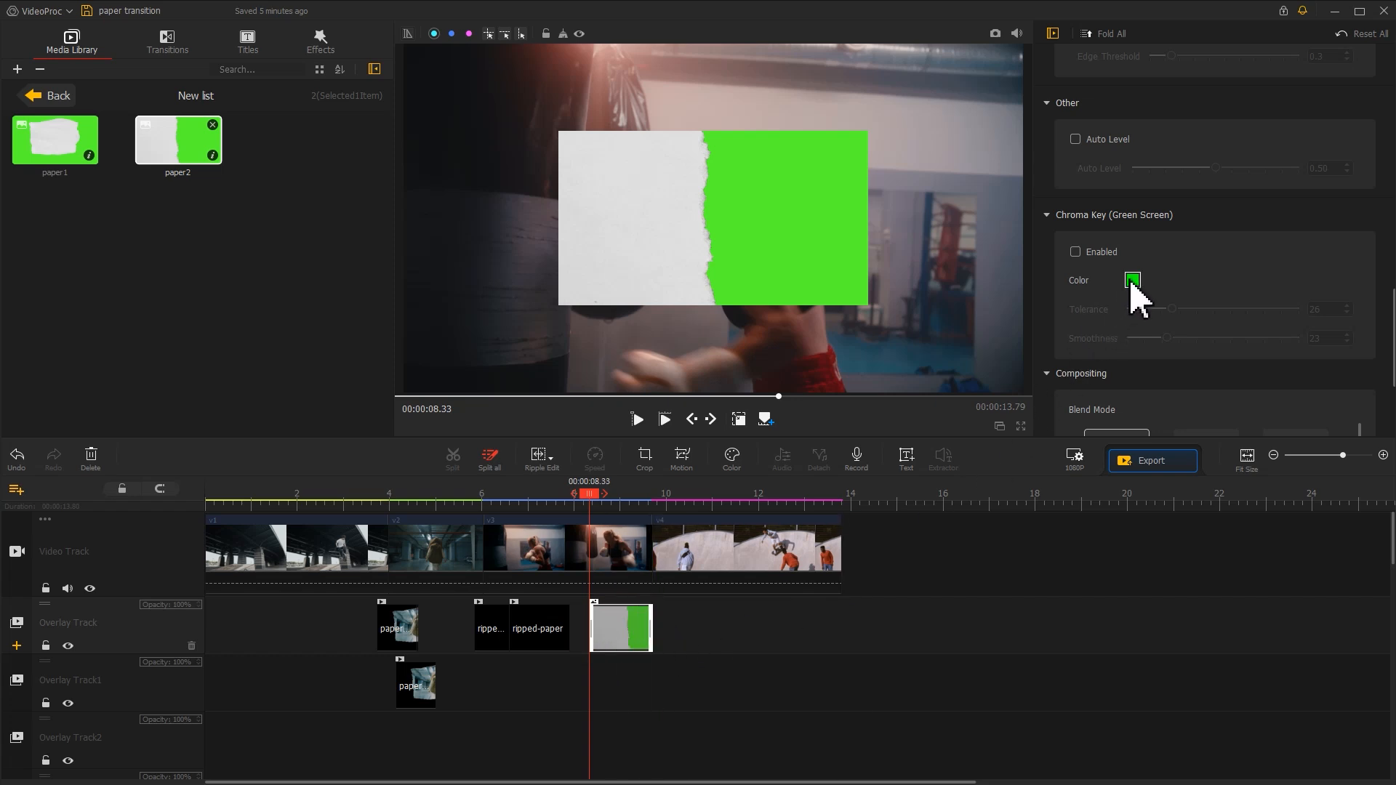
Step: Enable chroma key on the paper2 overlay with its sampled green background, tolerance 0 and smoothness 3
{"action": "left_click", "coordinate": [1132, 281]}
{"action": "left_click", "coordinate": [425, 506]}
{"action": "left_click", "coordinate": [804, 218]}
{"action": "left_click", "coordinate": [546, 540]}
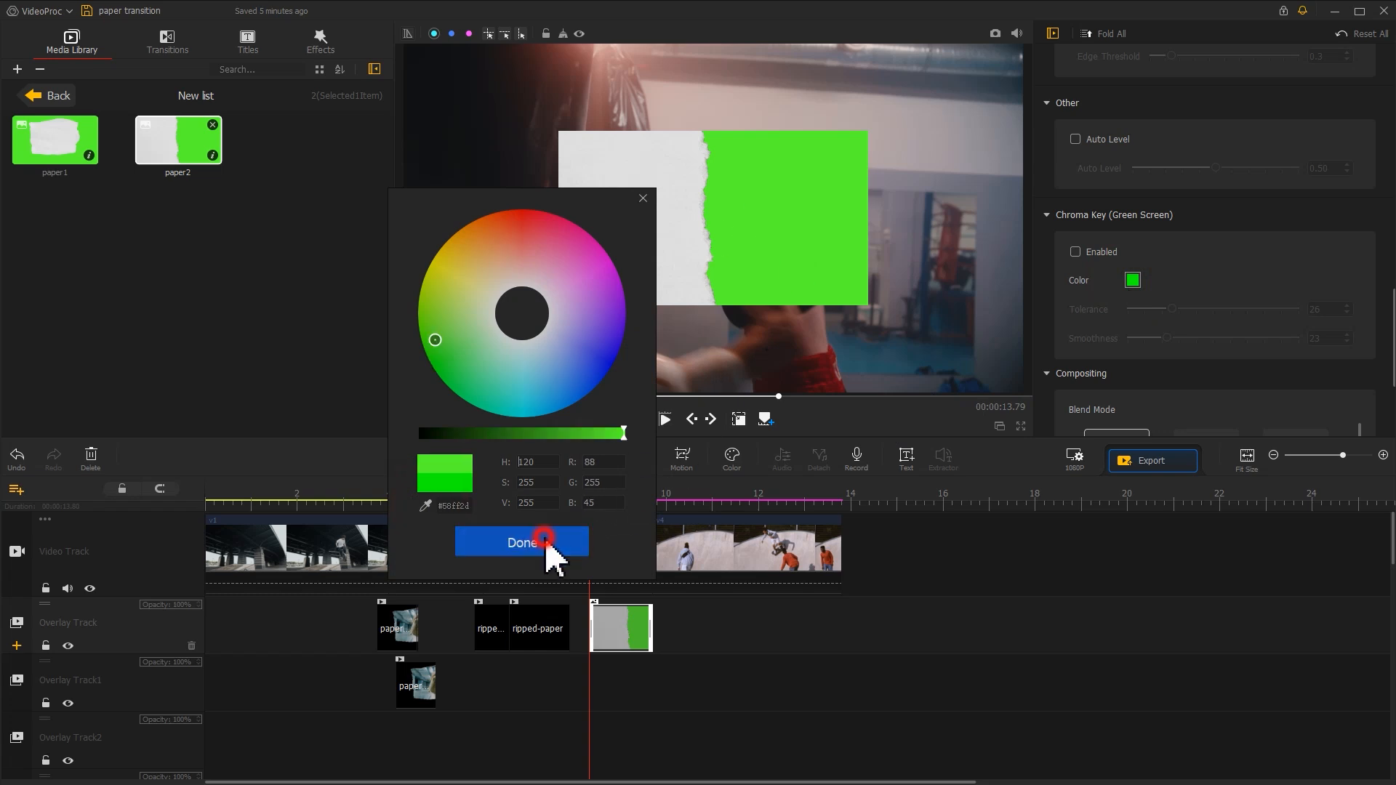
{"action": "left_click", "coordinate": [1074, 252]}
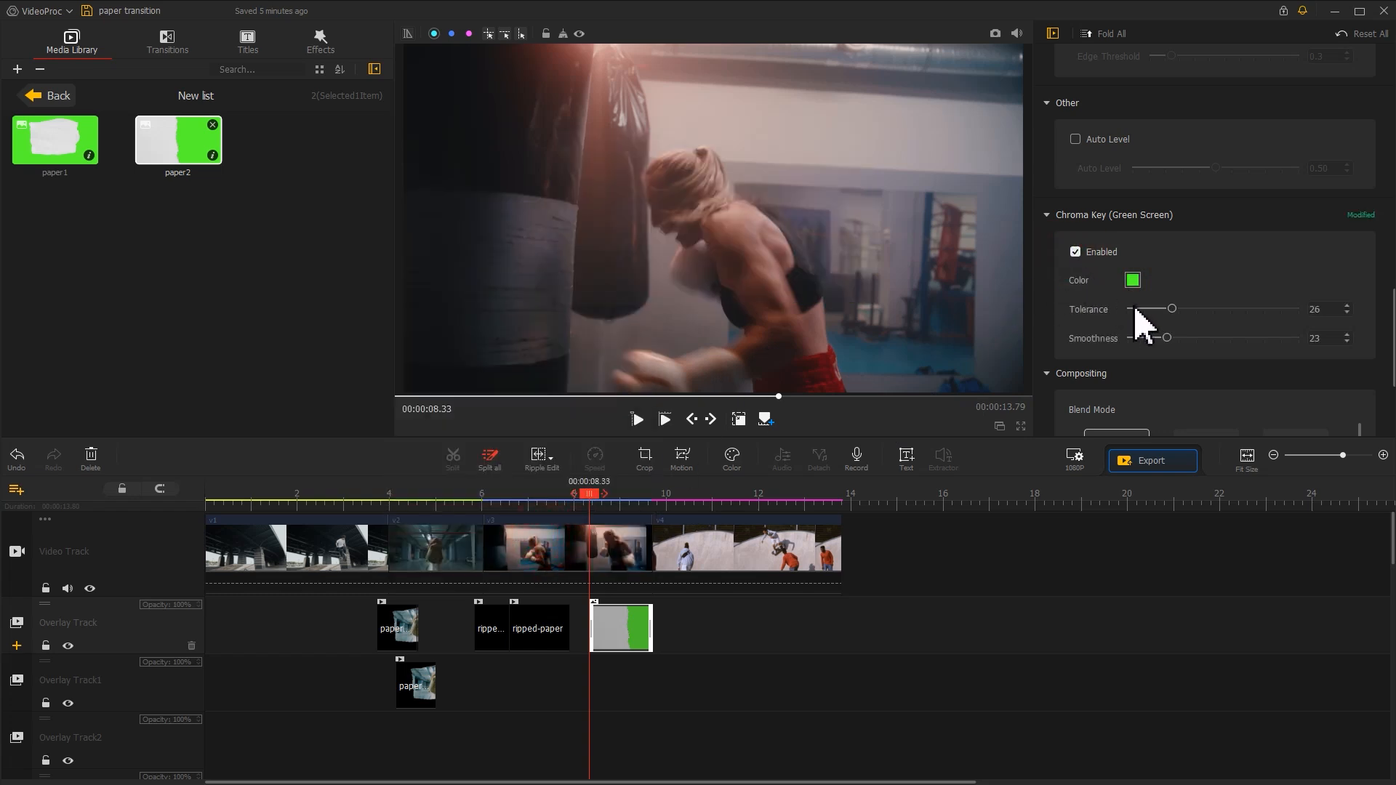
{"action": "left_click", "coordinate": [1129, 308]}
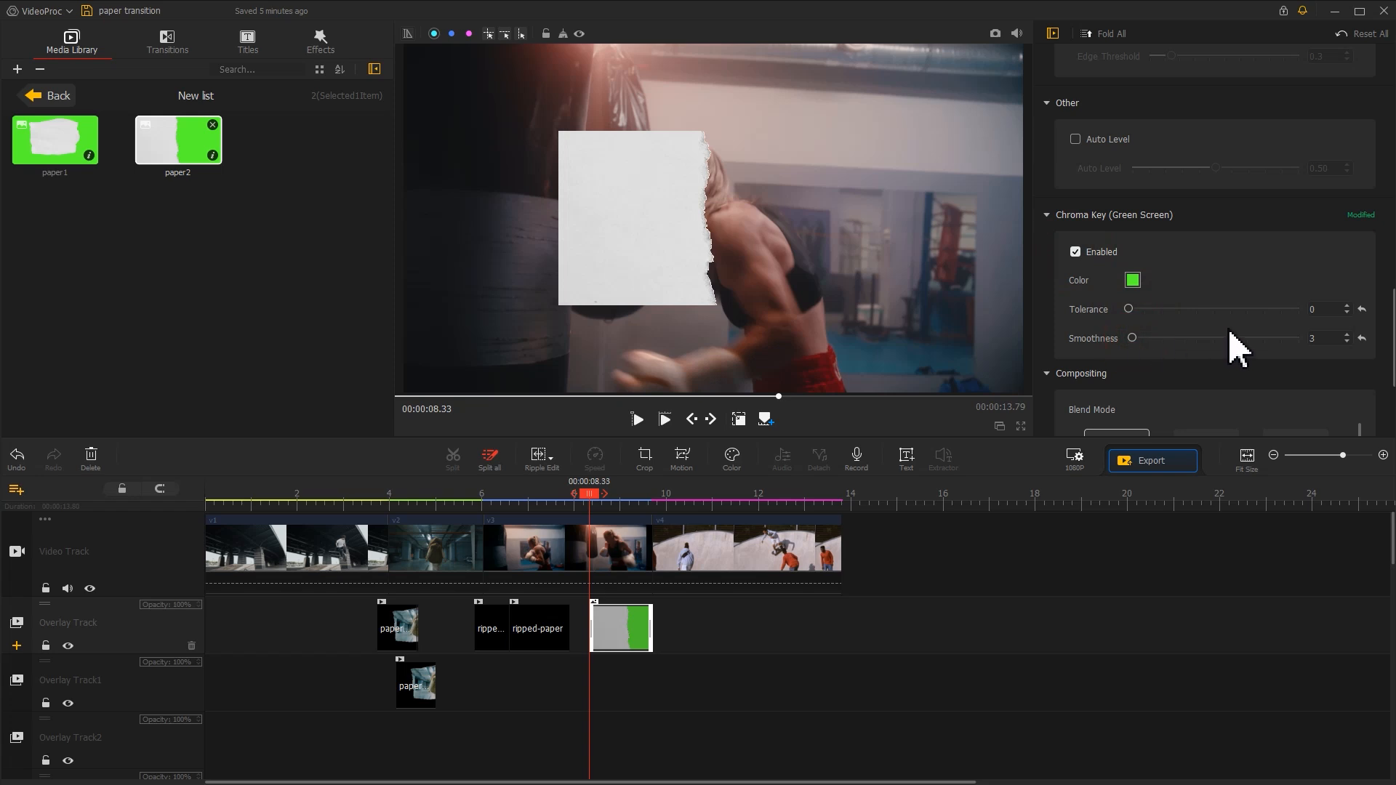
Step: Fit the paper2 overlay to the screen height and add a motion keyframe at its start
{"action": "scroll", "coordinate": [1389, 342], "scroll_direction": "up", "scroll_amount": 5}
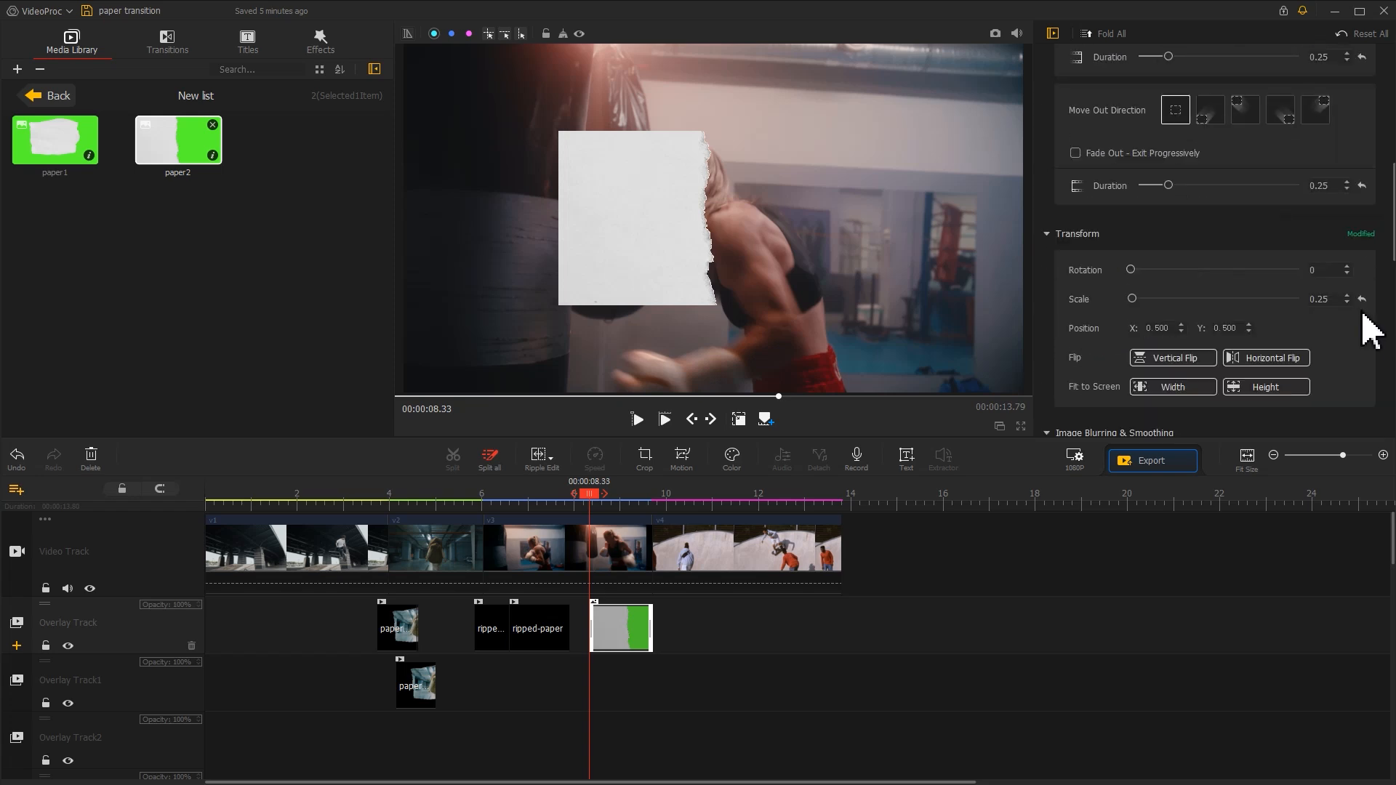
{"action": "left_click", "coordinate": [1290, 387]}
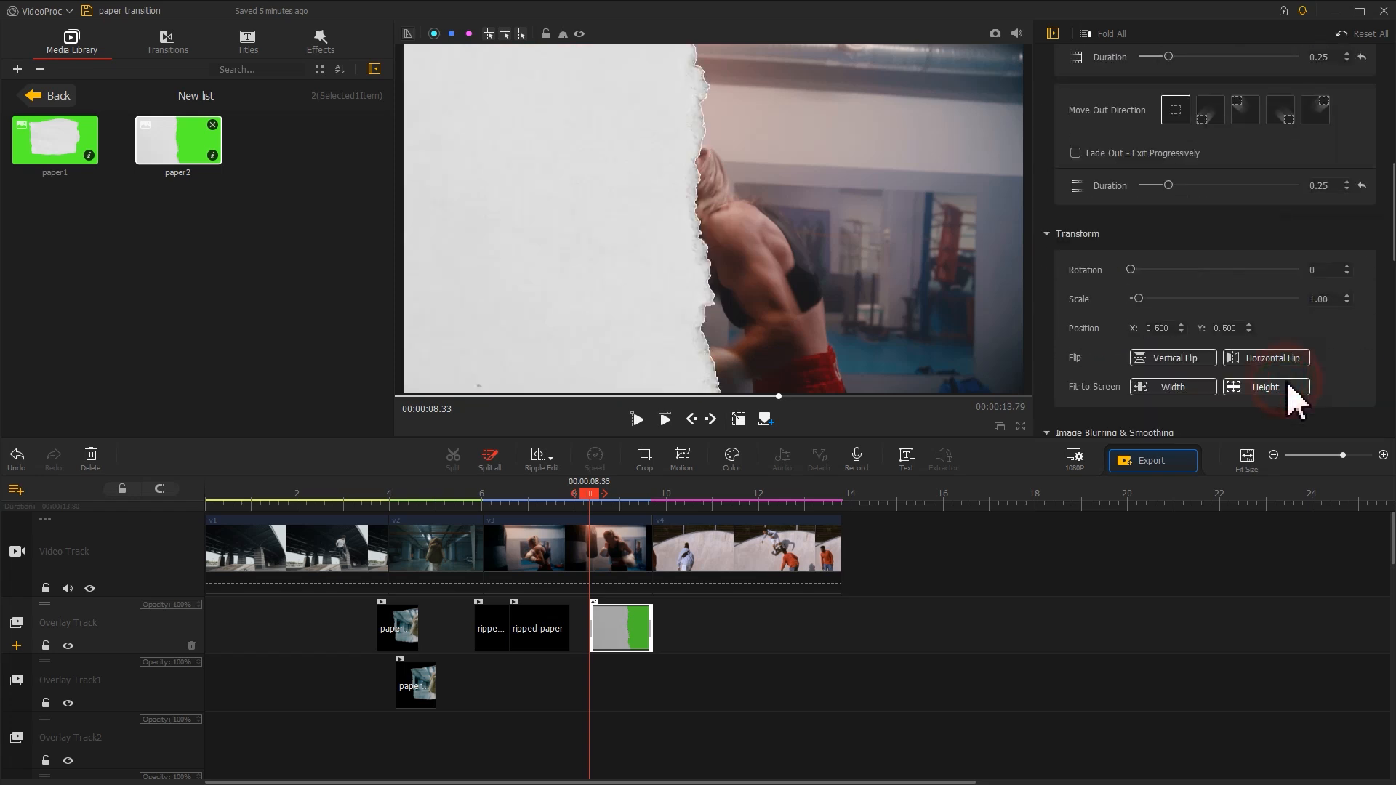
{"action": "left_click", "coordinate": [683, 460]}
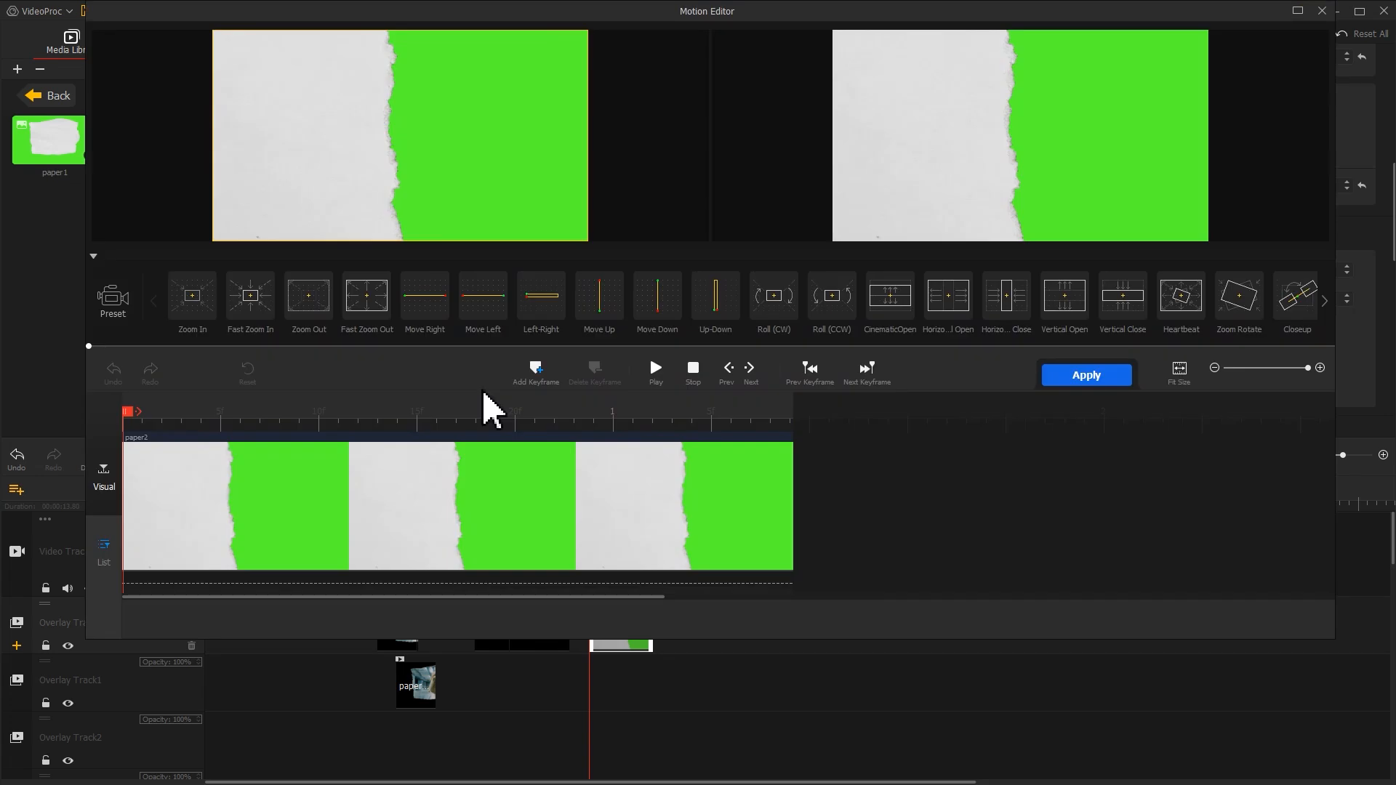
{"action": "left_click", "coordinate": [536, 369]}
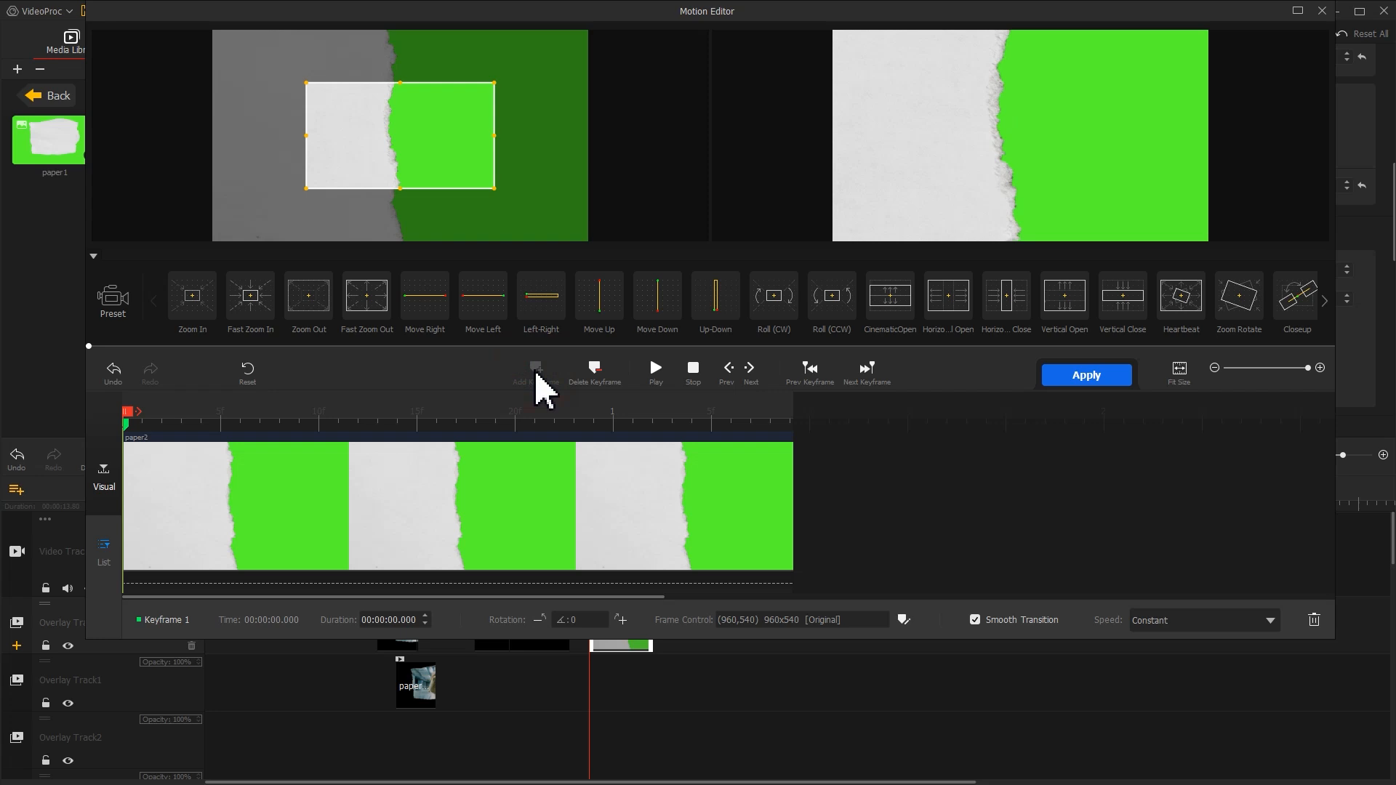
Step: Set the first keyframe's frame width to 917 and X to 1137, and add a matching keyframe at 0.52 s
{"action": "left_click", "coordinate": [904, 619]}
{"action": "left_click", "coordinate": [911, 549]}
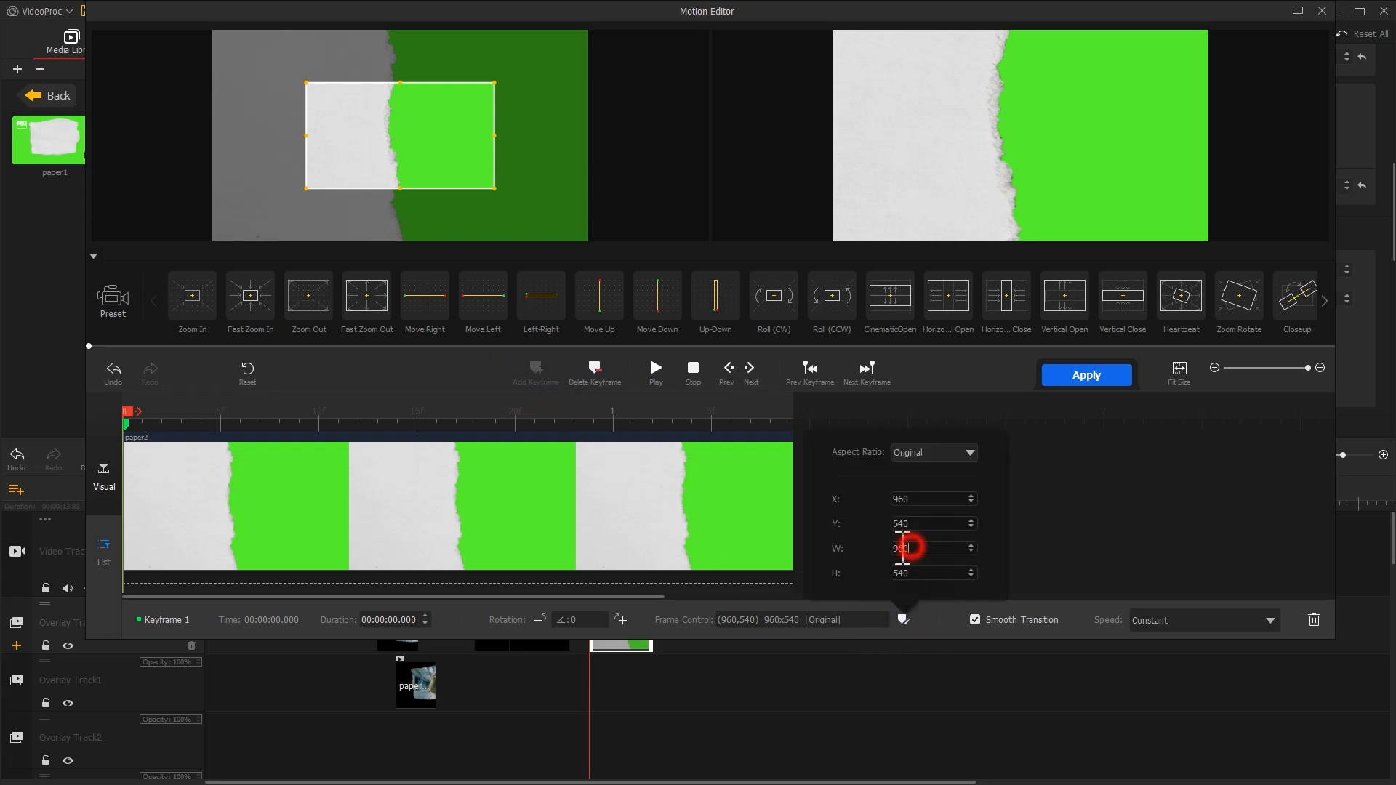
{"action": "type", "text": "917"}
{"action": "left_click", "coordinate": [924, 498]}
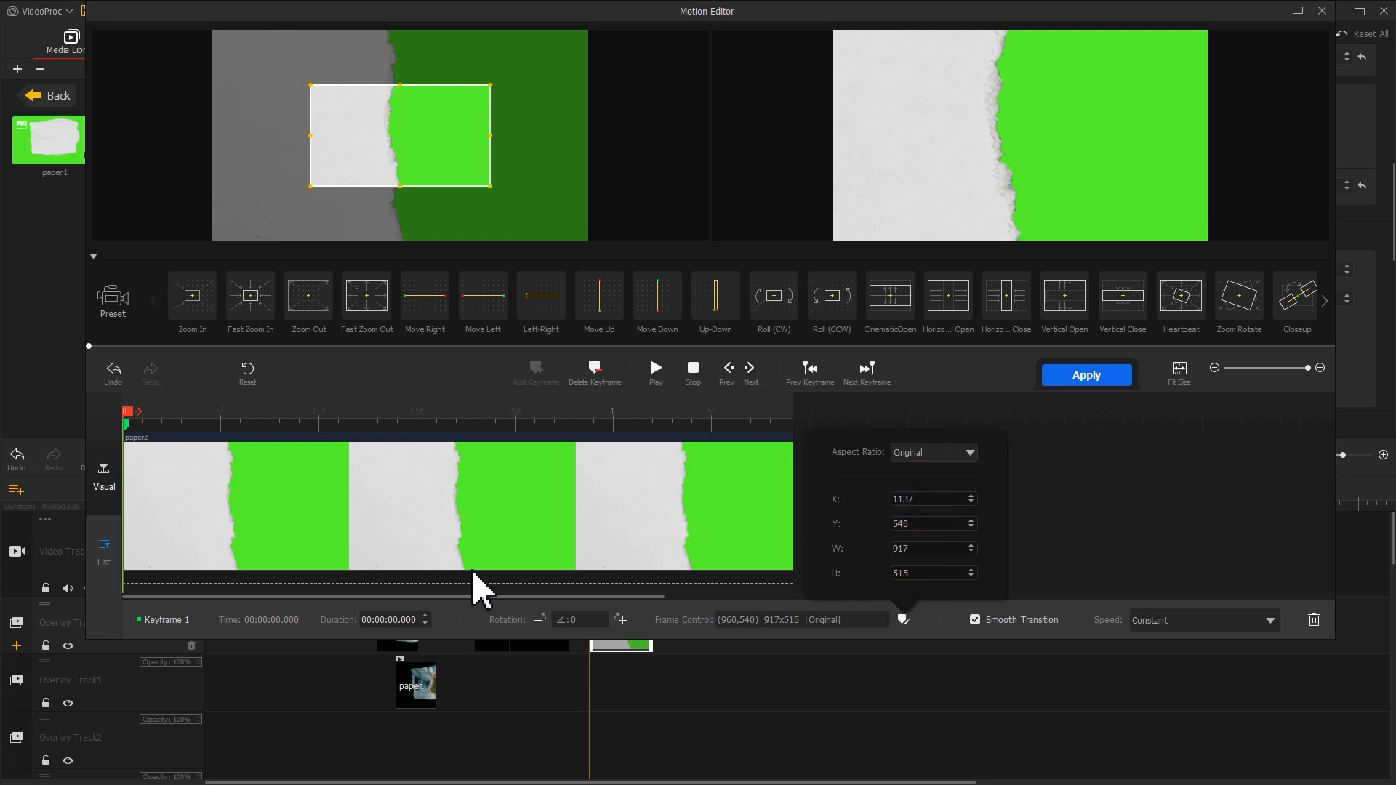
{"action": "left_click_drag", "start_coordinate": [240, 411], "coordinate": [393, 436]}
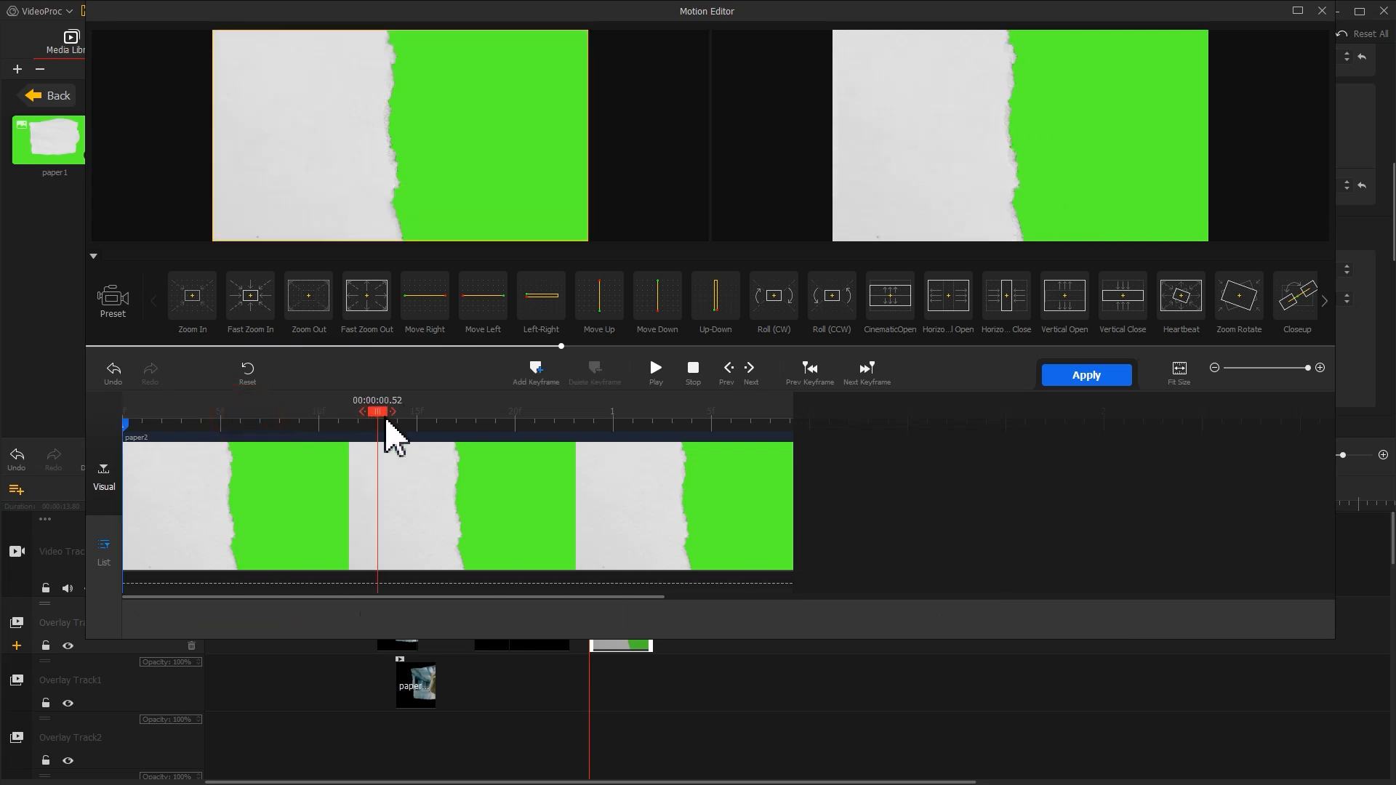
{"action": "left_click", "coordinate": [536, 373]}
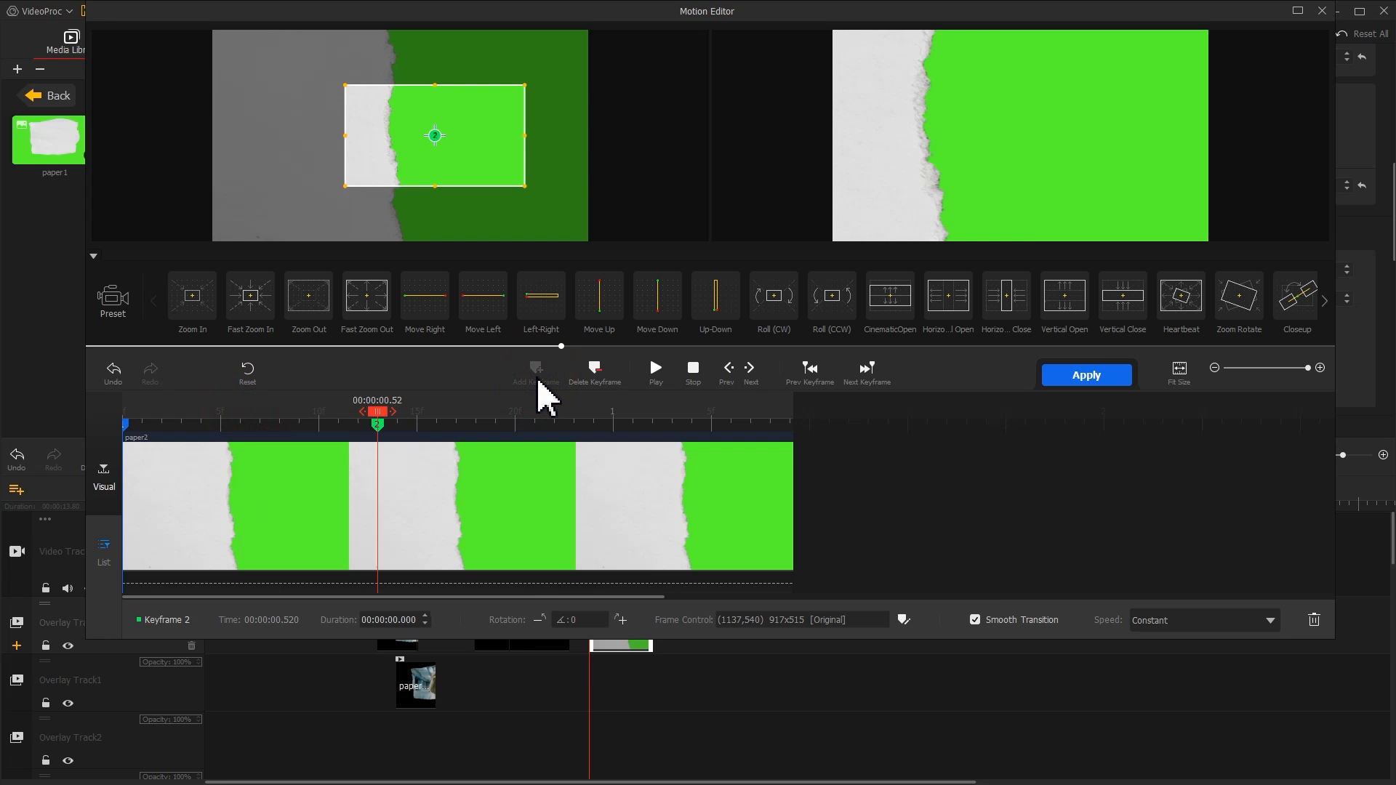
Step: Add a third keyframe at 1.04 s with X 432, width 864 and the Smooth Speed Down 1 speed
{"action": "left_click", "coordinate": [615, 416]}
{"action": "left_click", "coordinate": [632, 419]}
{"action": "left_click", "coordinate": [544, 377]}
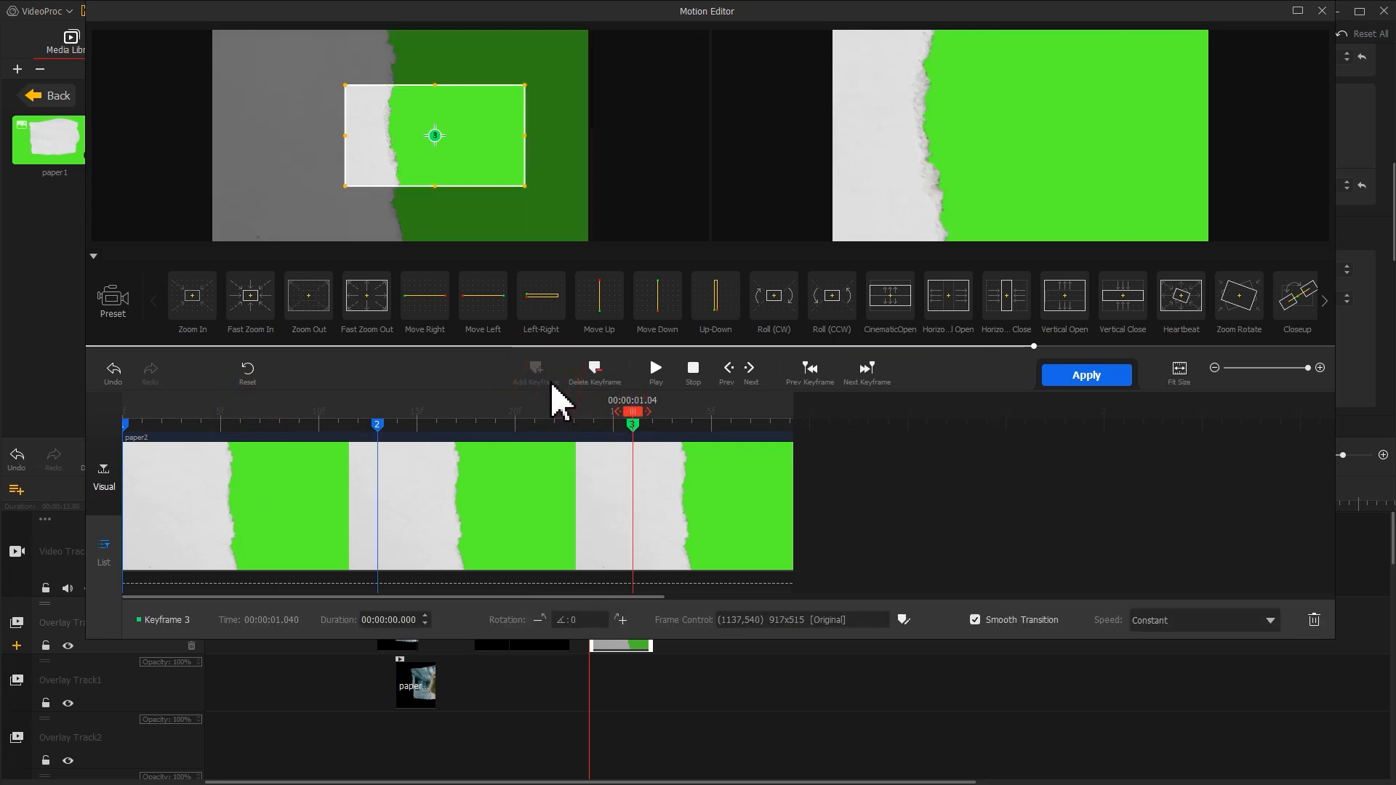
{"action": "left_click", "coordinate": [904, 619]}
{"action": "left_click", "coordinate": [932, 499]}
{"action": "left_click_drag", "start_coordinate": [914, 551], "coordinate": [893, 555]}
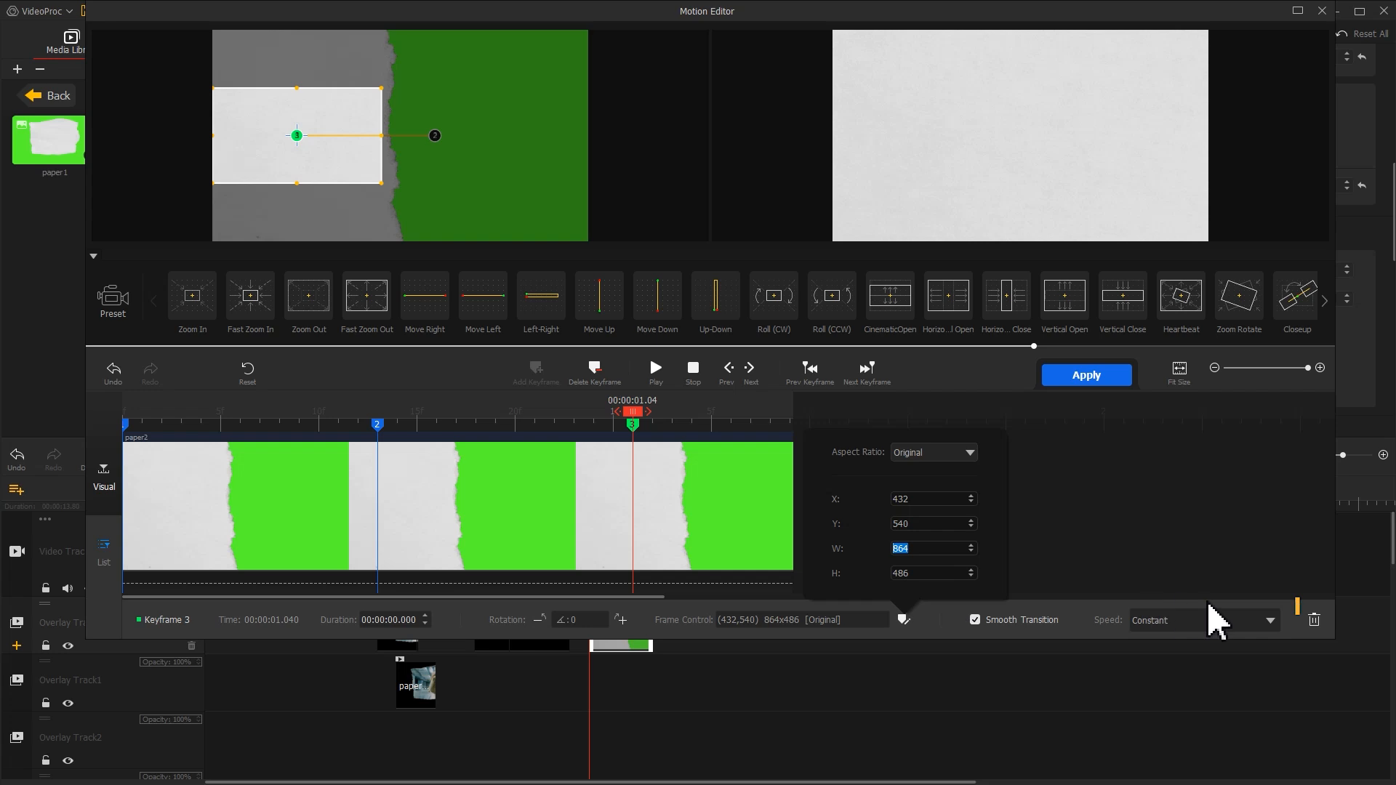
{"action": "left_click", "coordinate": [1226, 620]}
{"action": "left_click", "coordinate": [1229, 741]}
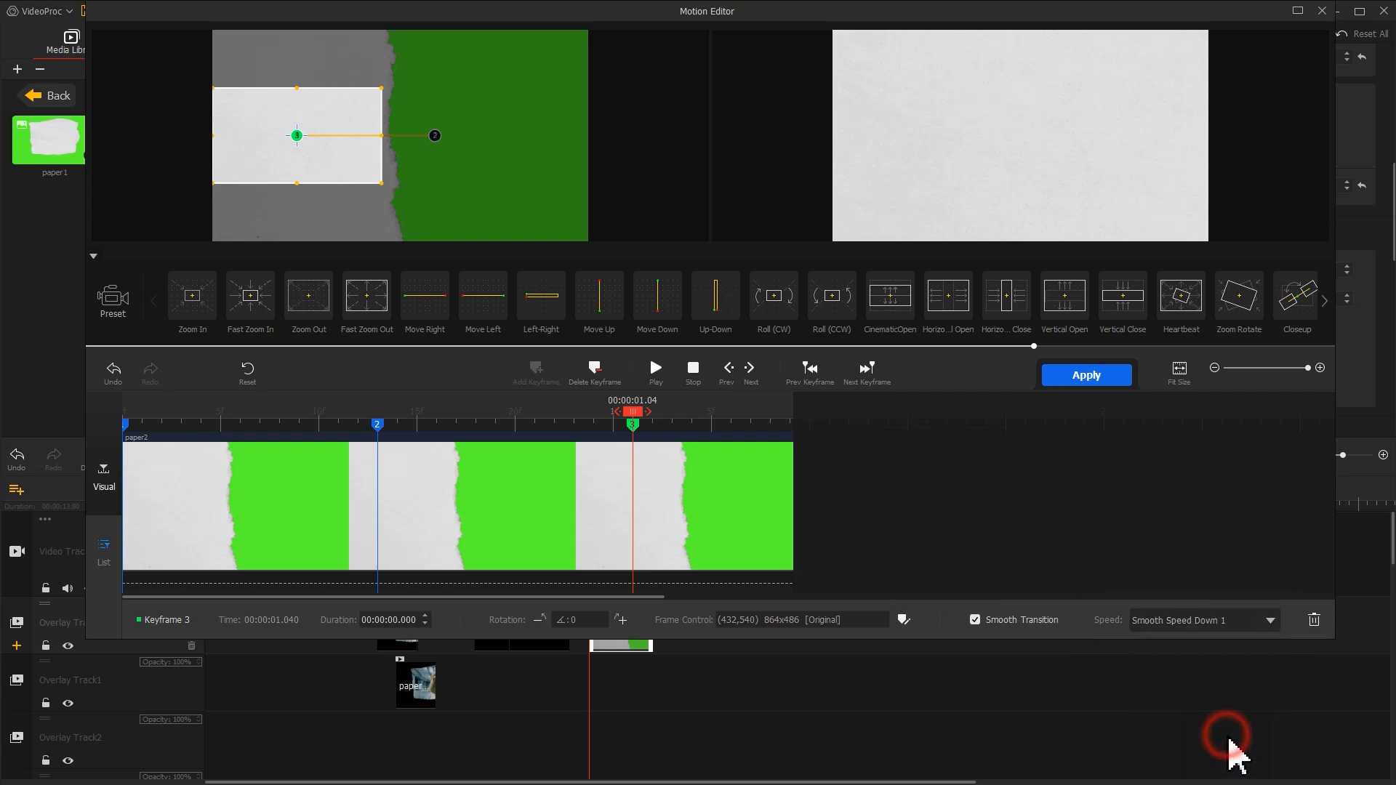
Step: Add a fourth keyframe at the end of the paper2 overlay and apply the motion
{"action": "left_click_drag", "start_coordinate": [633, 411], "coordinate": [813, 411]}
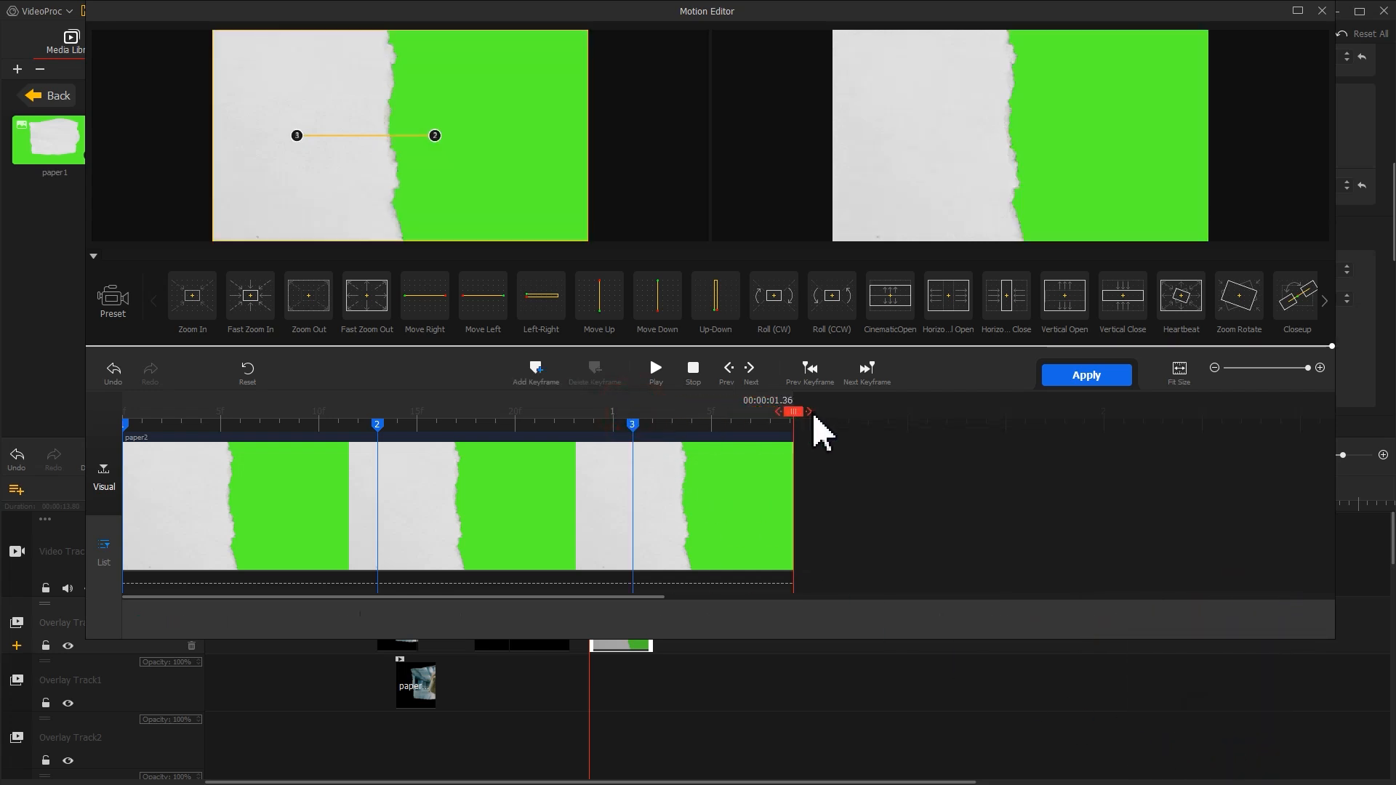
{"action": "left_click", "coordinate": [532, 377]}
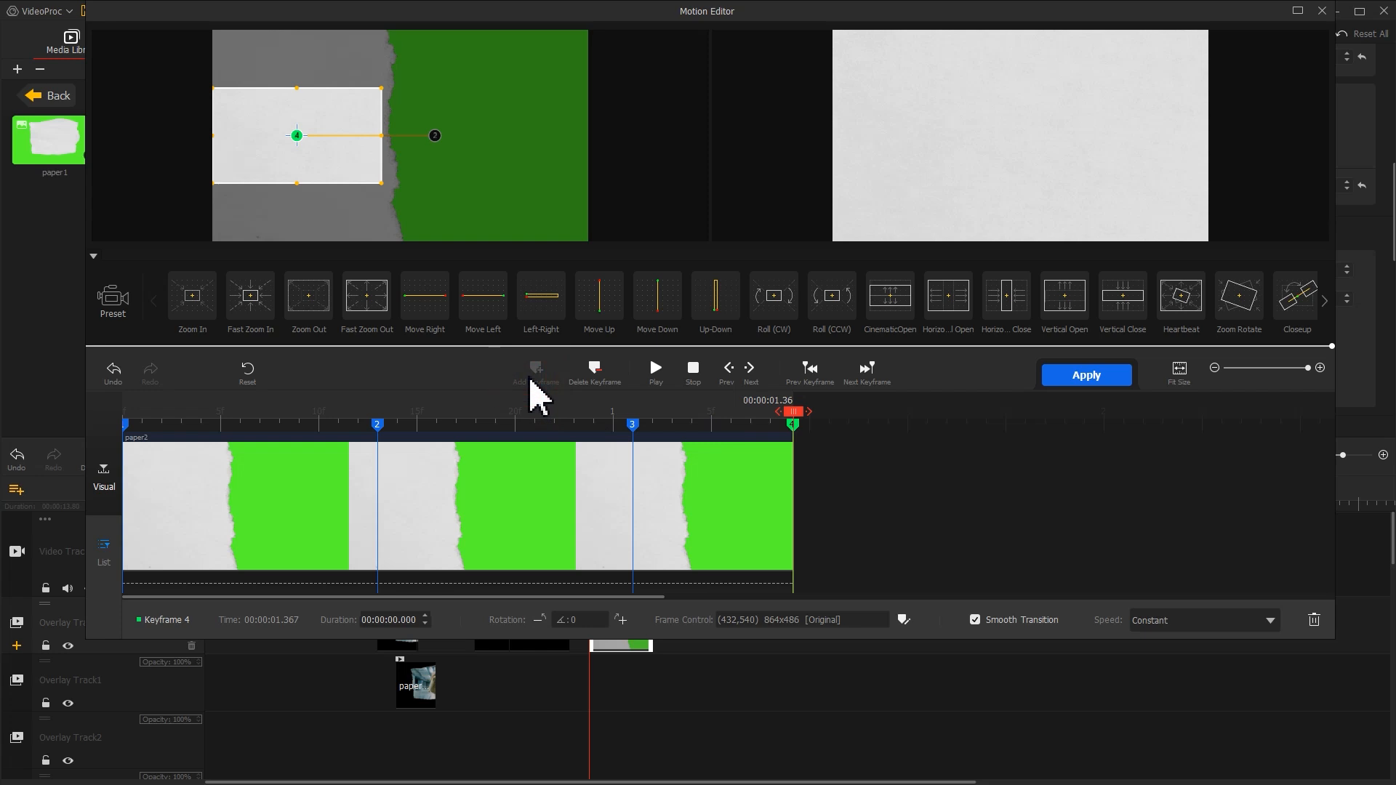
{"action": "left_click", "coordinate": [1085, 378]}
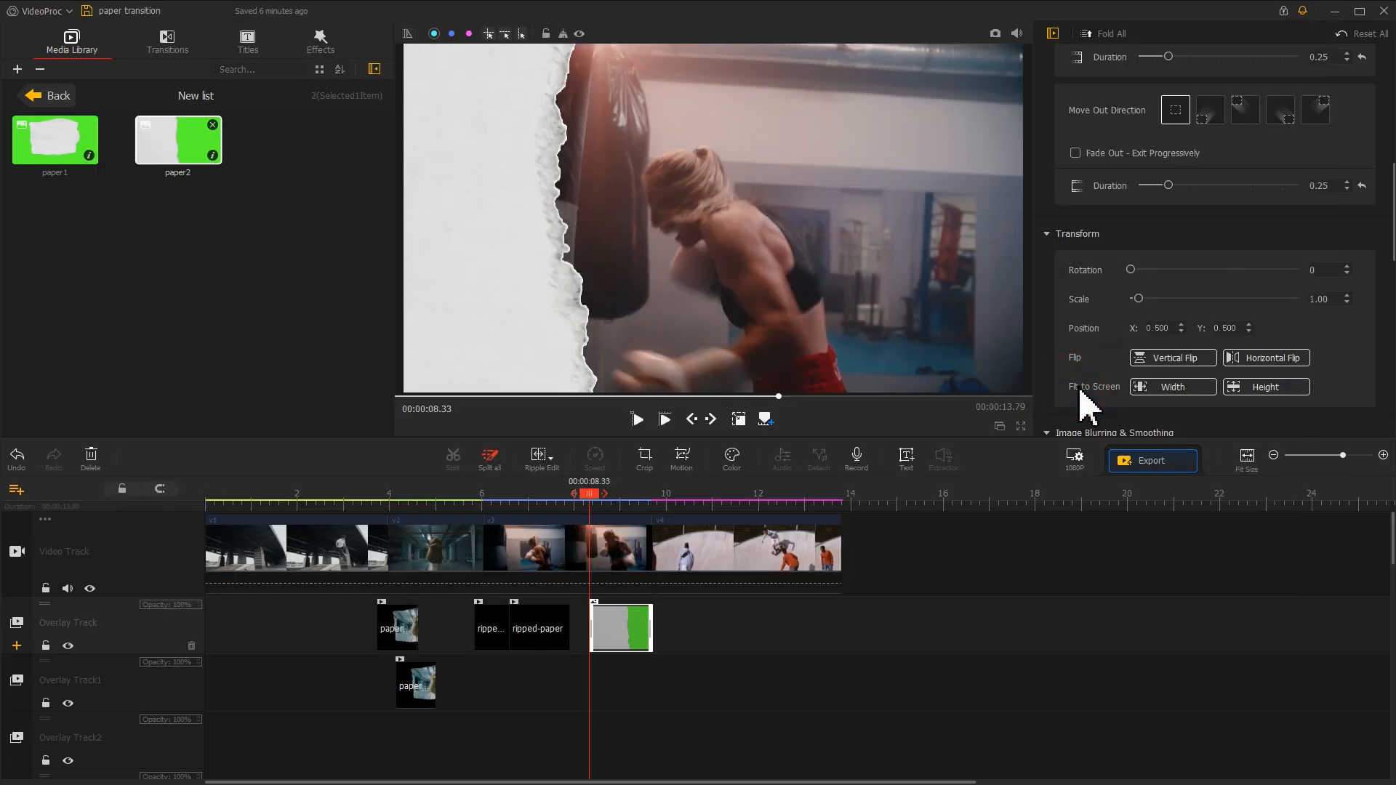
Step: Split the v3 video clip at the start of the paper2 overlay, 8.33 s
{"action": "left_click", "coordinate": [595, 547]}
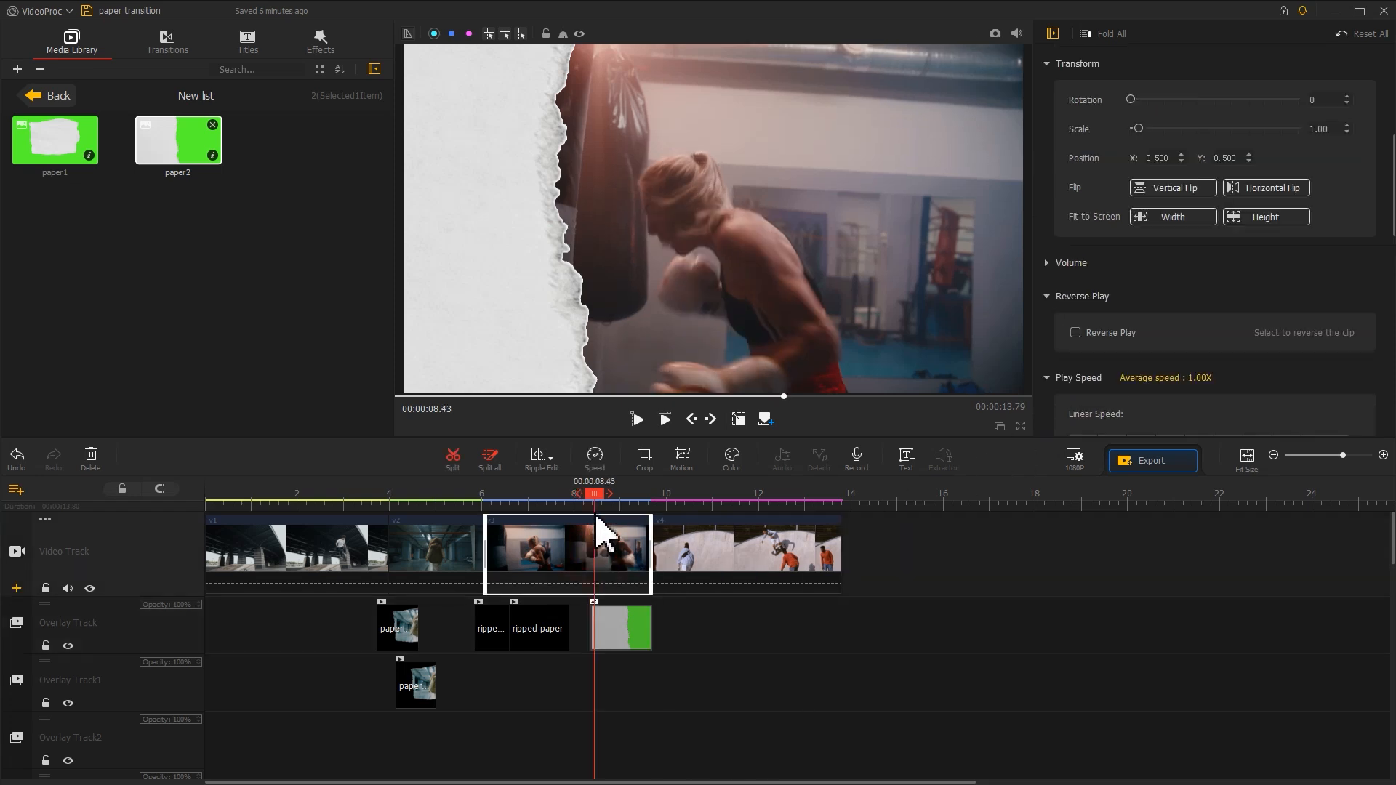
{"action": "left_click_drag", "start_coordinate": [597, 499], "coordinate": [591, 501]}
{"action": "left_click", "coordinate": [452, 457]}
Step: Open motion editing for the second v3 piece and add a keyframe at 0.57 s with its frame enlarged to the full picture
{"action": "left_click", "coordinate": [640, 556]}
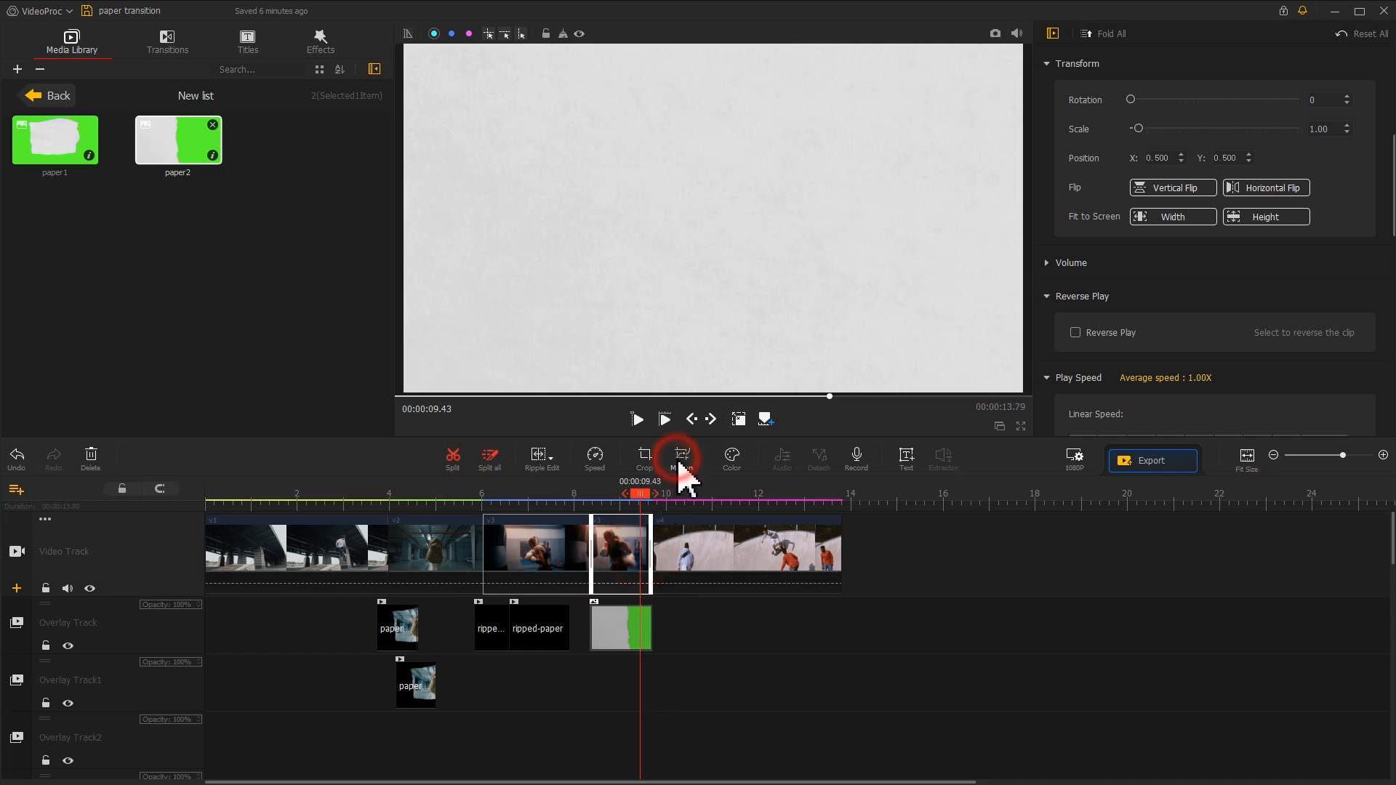
{"action": "left_click", "coordinate": [680, 458]}
{"action": "left_click_drag", "start_coordinate": [129, 432], "coordinate": [415, 435]}
{"action": "left_click_drag", "start_coordinate": [308, 188], "coordinate": [232, 241]}
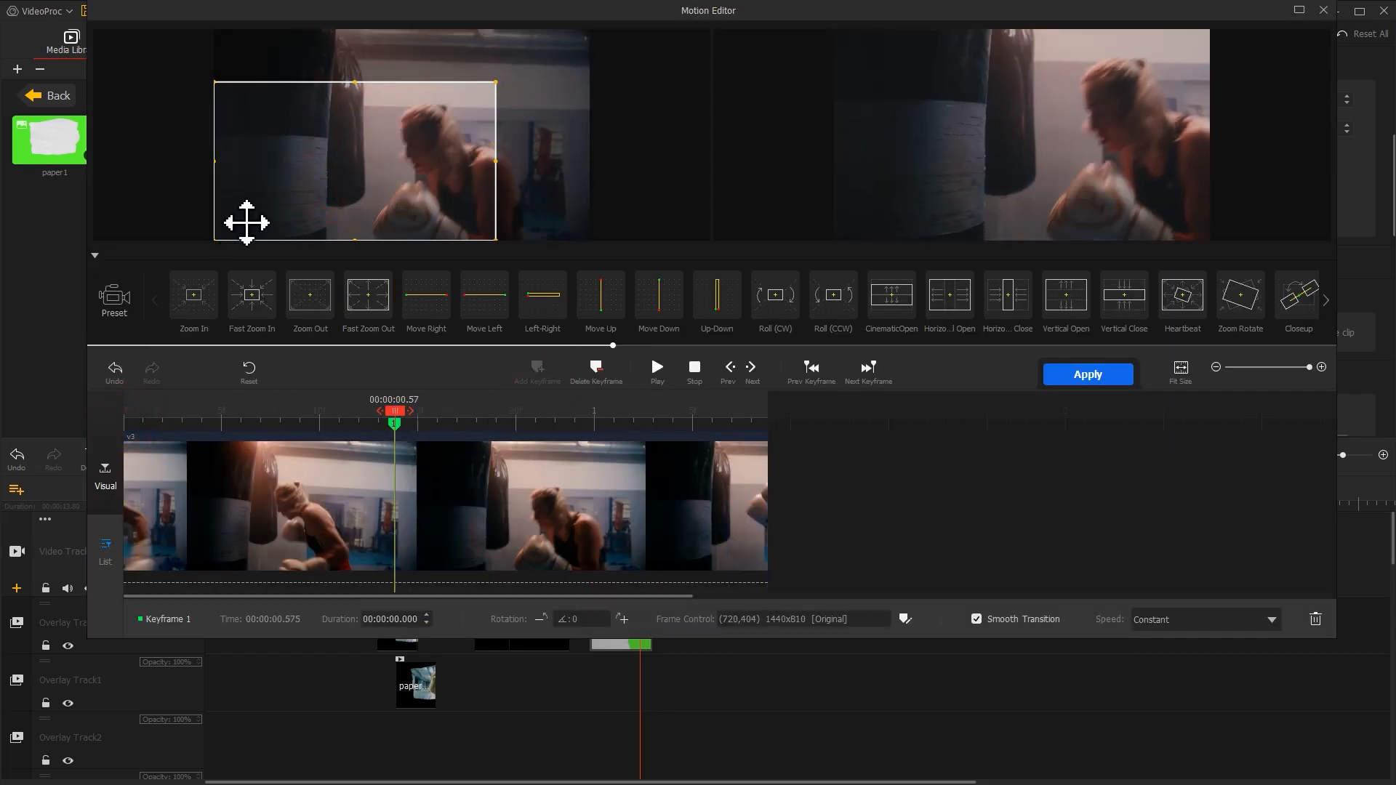
{"action": "left_click_drag", "start_coordinate": [497, 78], "coordinate": [581, 48]}
Step: Add a keyframe at 1.03 s with the frame moved fully out of the picture to X -960, and change its speed curve
{"action": "left_click", "coordinate": [609, 411]}
{"action": "left_click", "coordinate": [538, 370]}
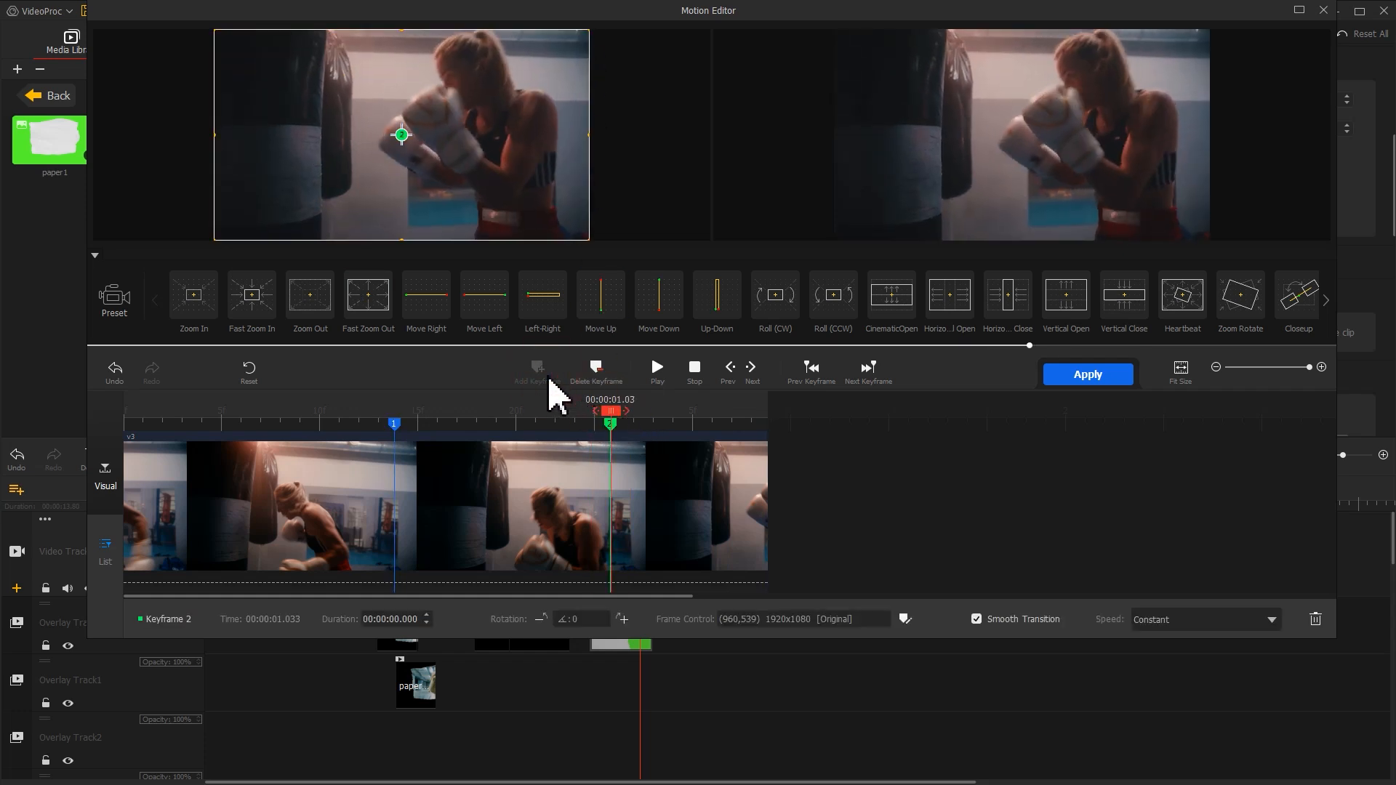
{"action": "left_click_drag", "start_coordinate": [495, 178], "coordinate": [135, 173]}
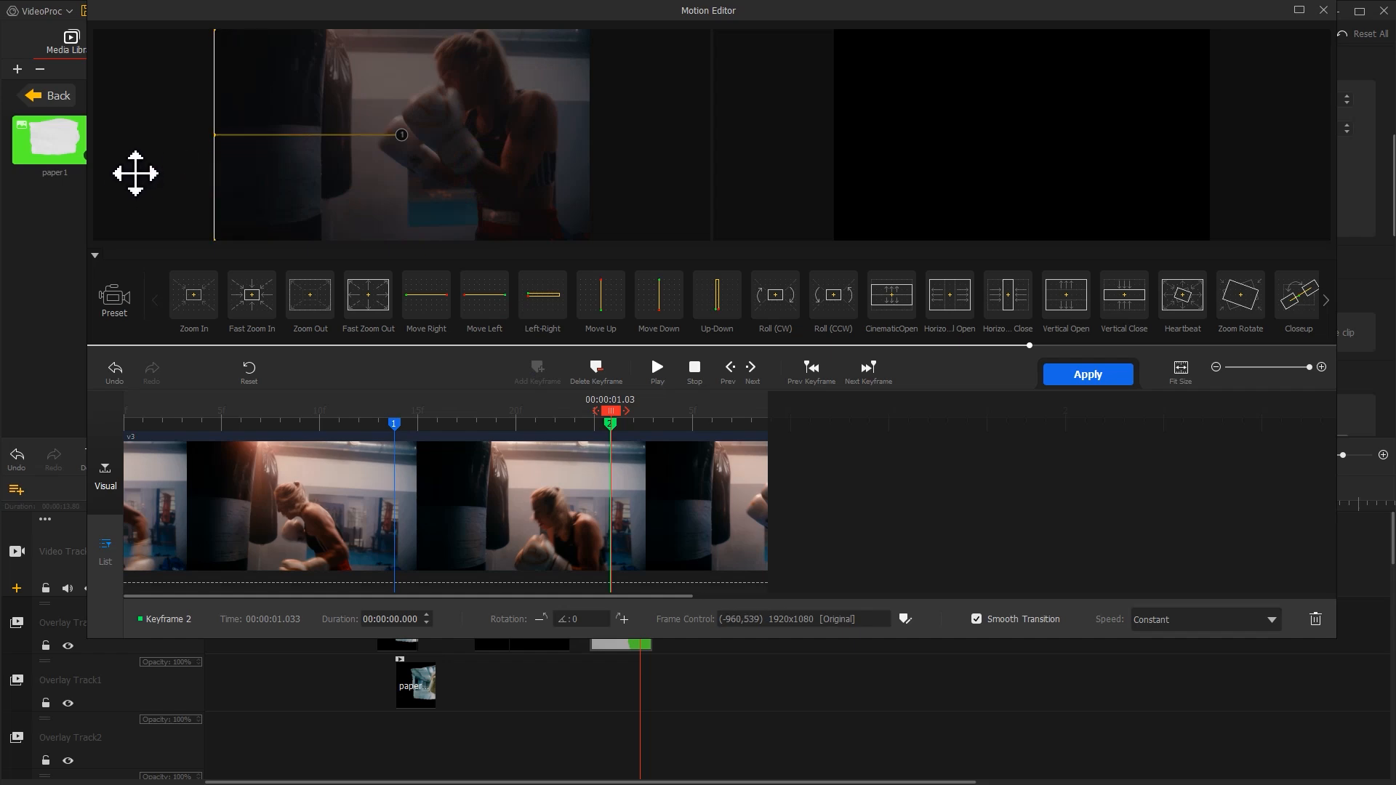
{"action": "left_click", "coordinate": [1175, 624]}
{"action": "left_click", "coordinate": [1225, 757]}
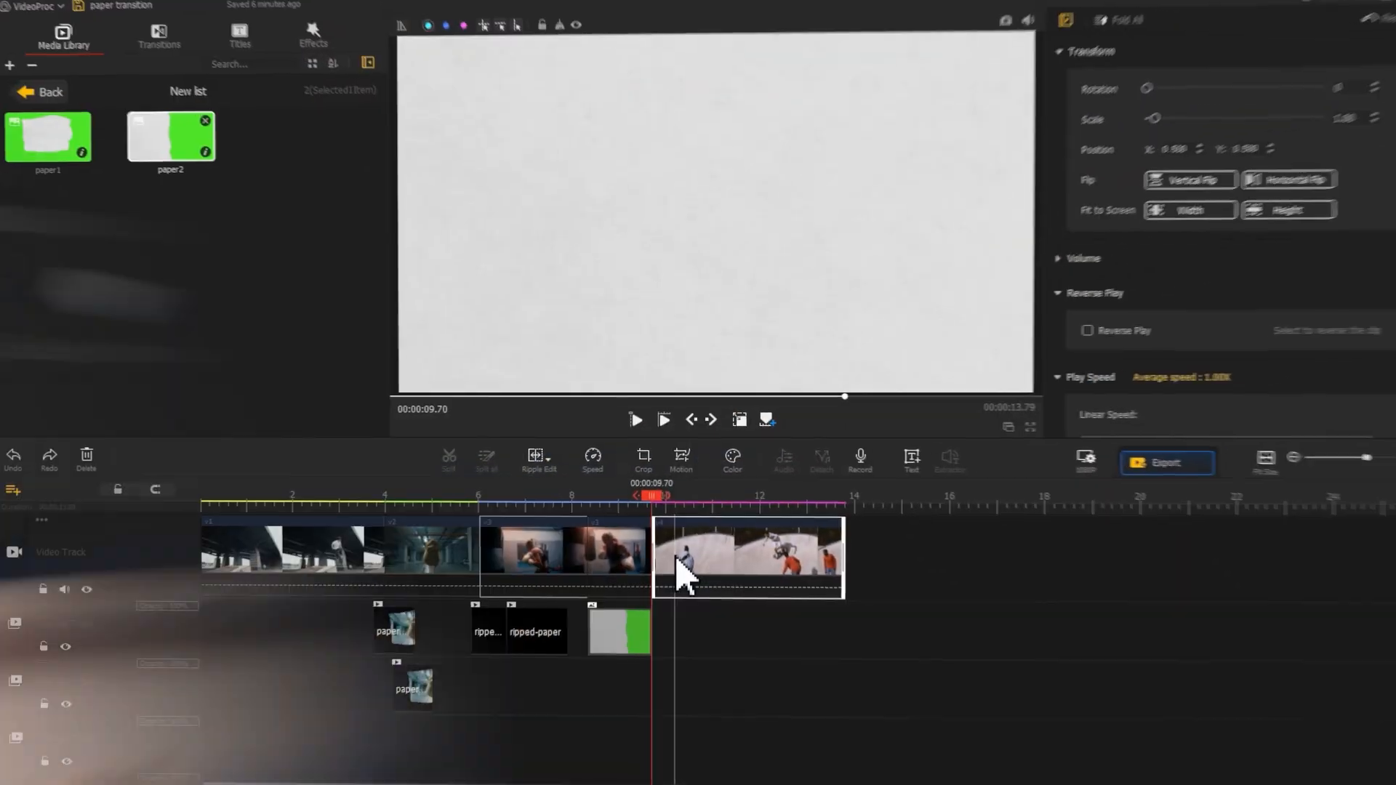
Step: Move the v4 clip to Overlay Track1, starting with the paper2 overlay, and set its blend mode to Color Burn
{"action": "left_click_drag", "start_coordinate": [677, 556], "coordinate": [620, 705]}
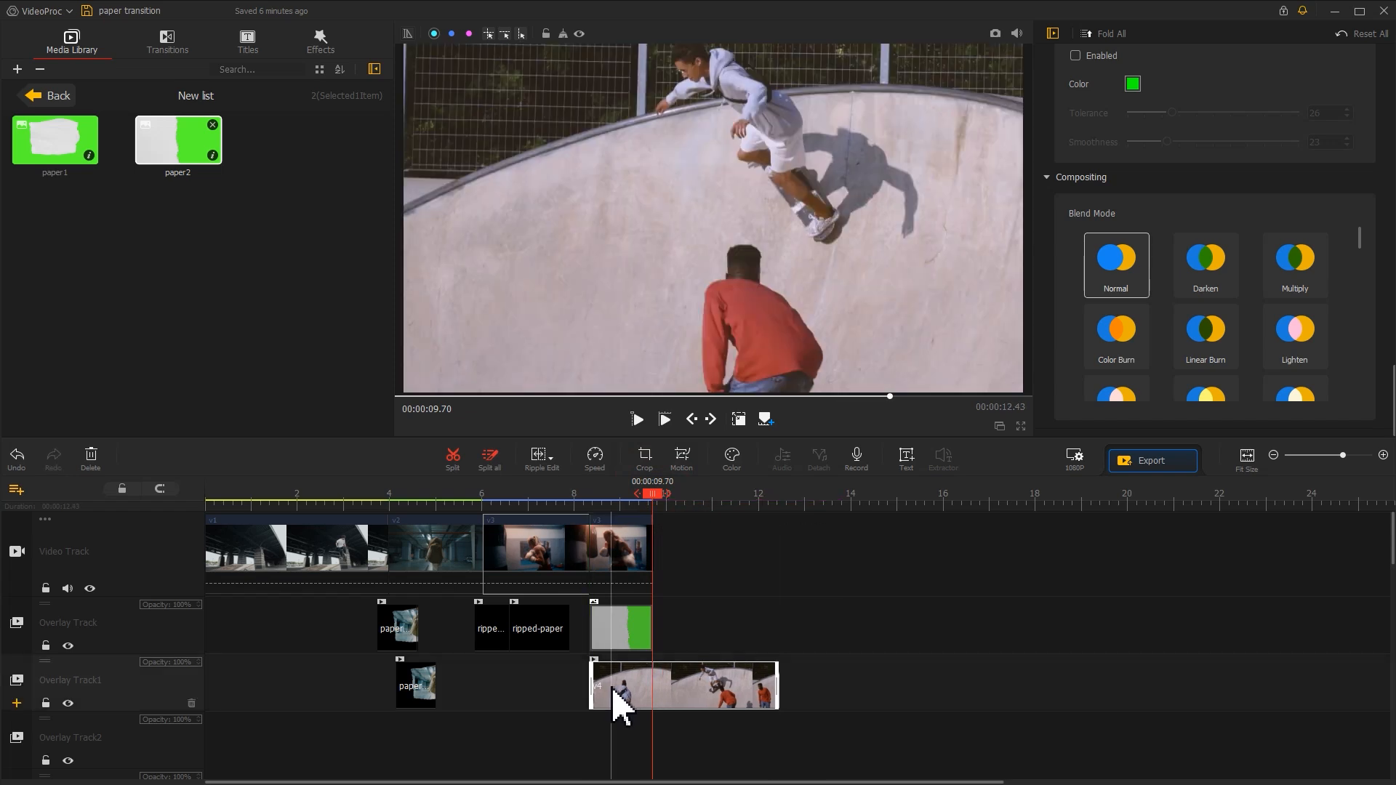
{"action": "left_click", "coordinate": [1091, 342]}
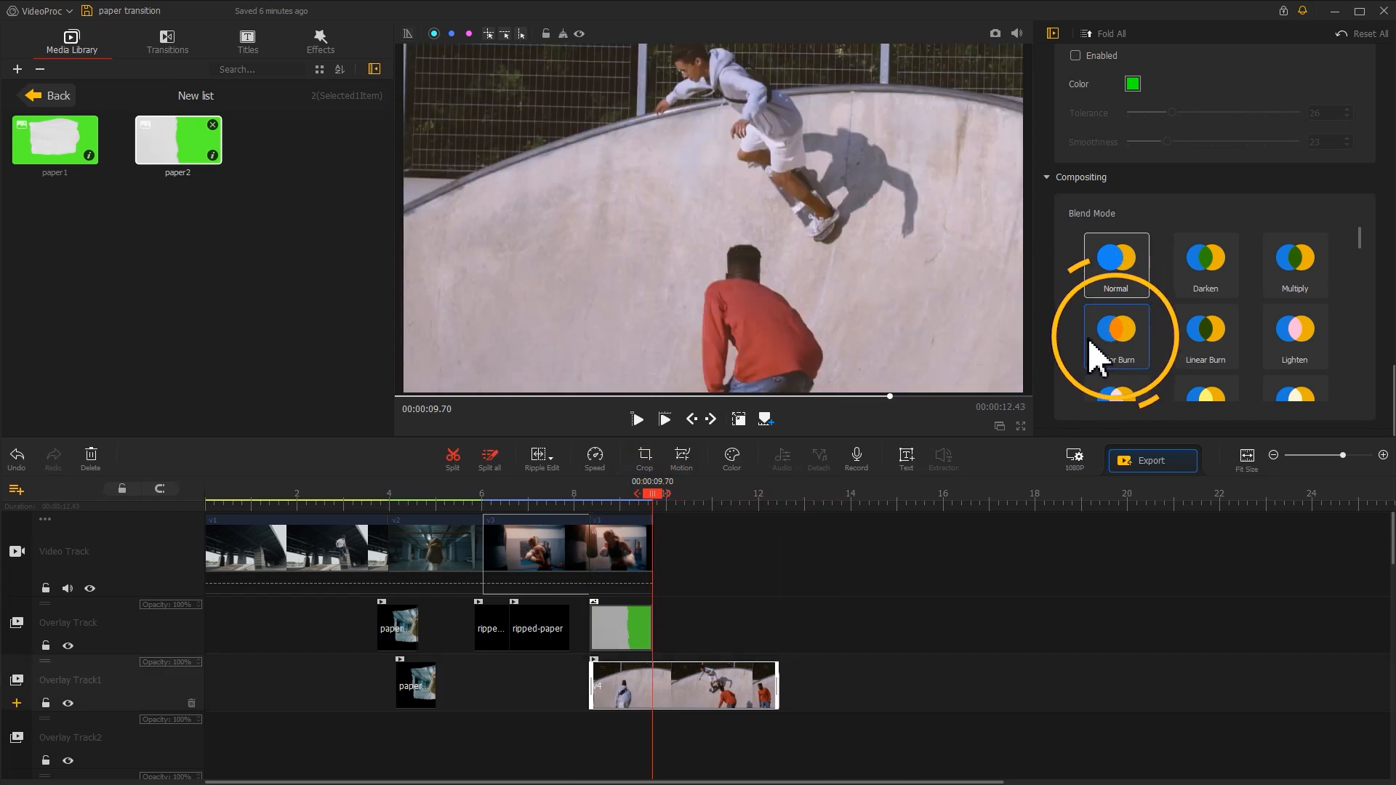
{"action": "left_click", "coordinate": [608, 499]}
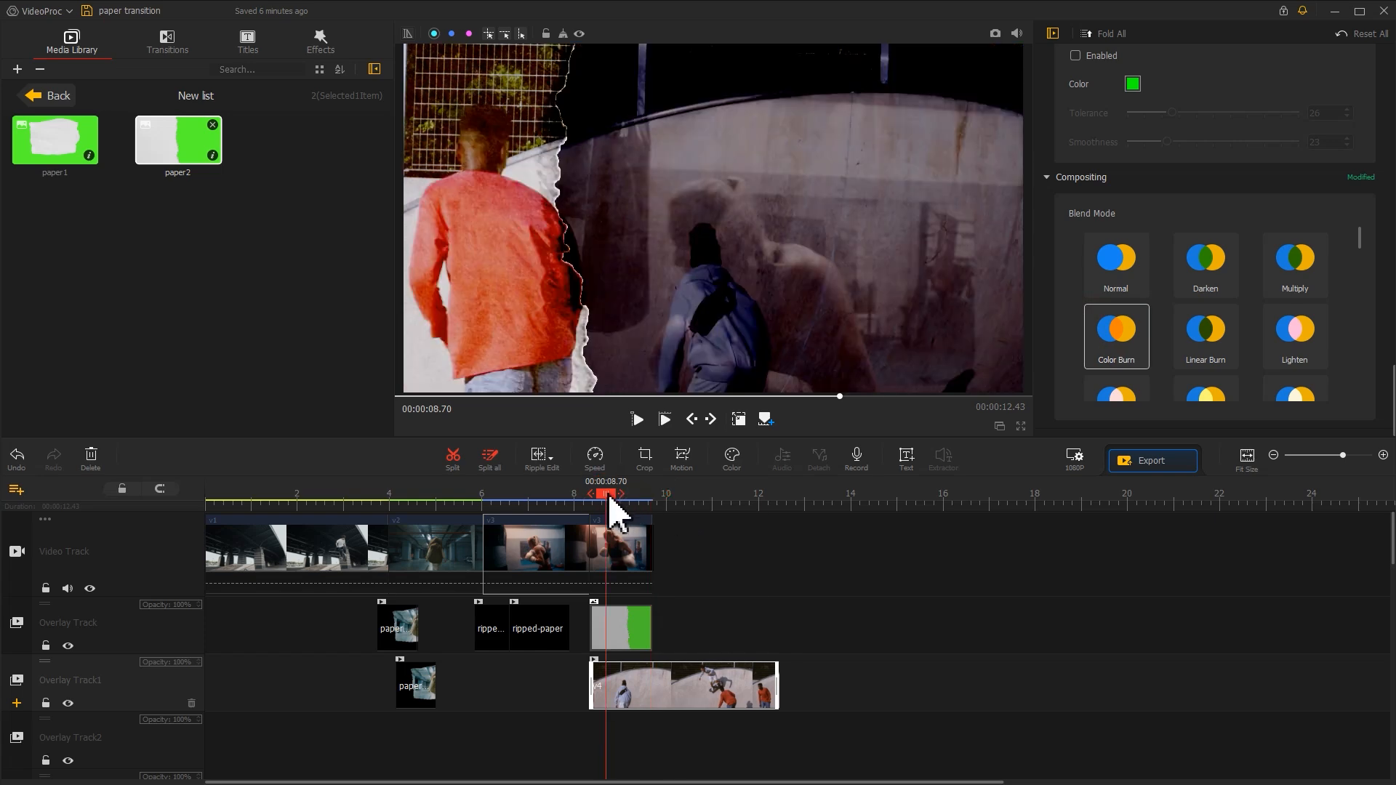
Step: Split the v4 overlay at 9.46 s and set the second piece's blend mode to Normal
{"action": "left_click_drag", "start_coordinate": [618, 509], "coordinate": [654, 505]}
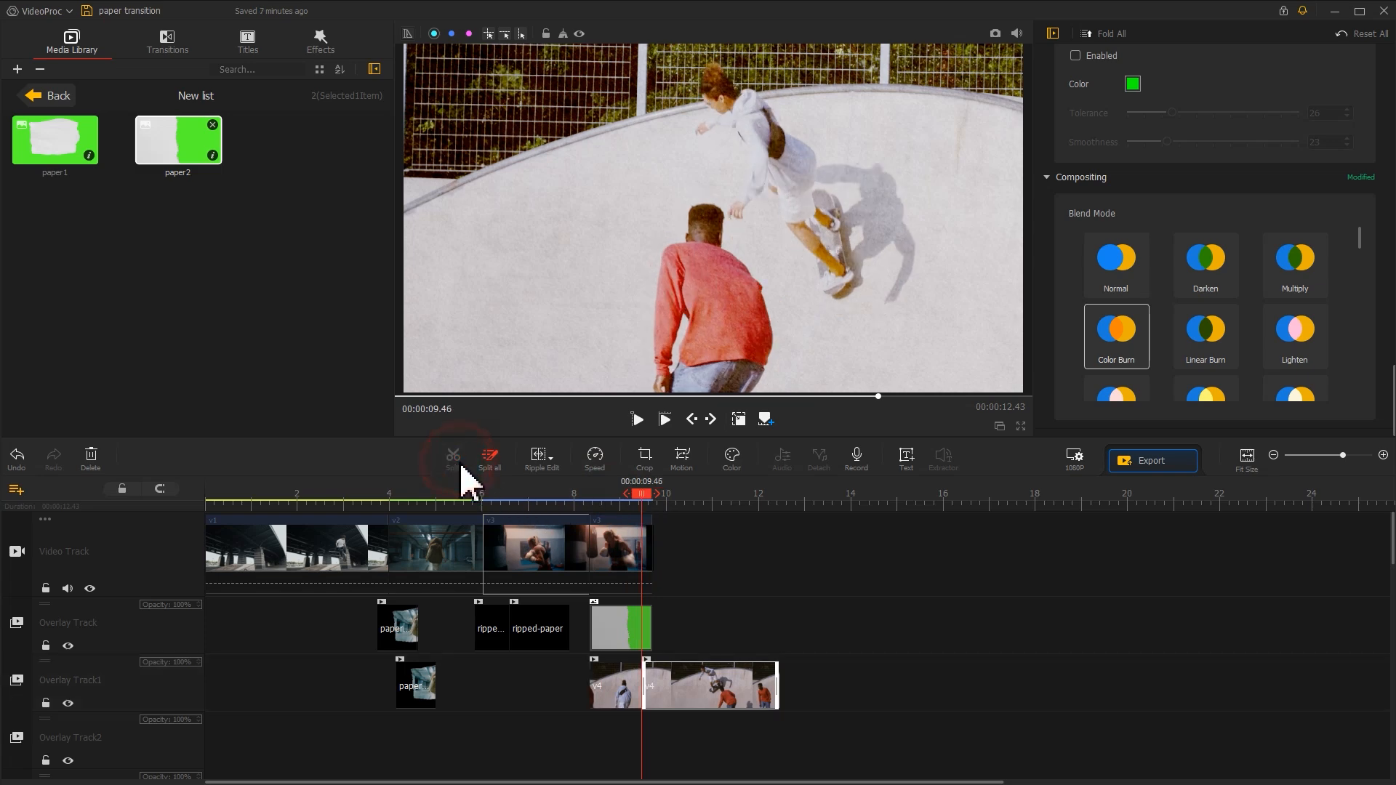
{"action": "left_click", "coordinate": [722, 700]}
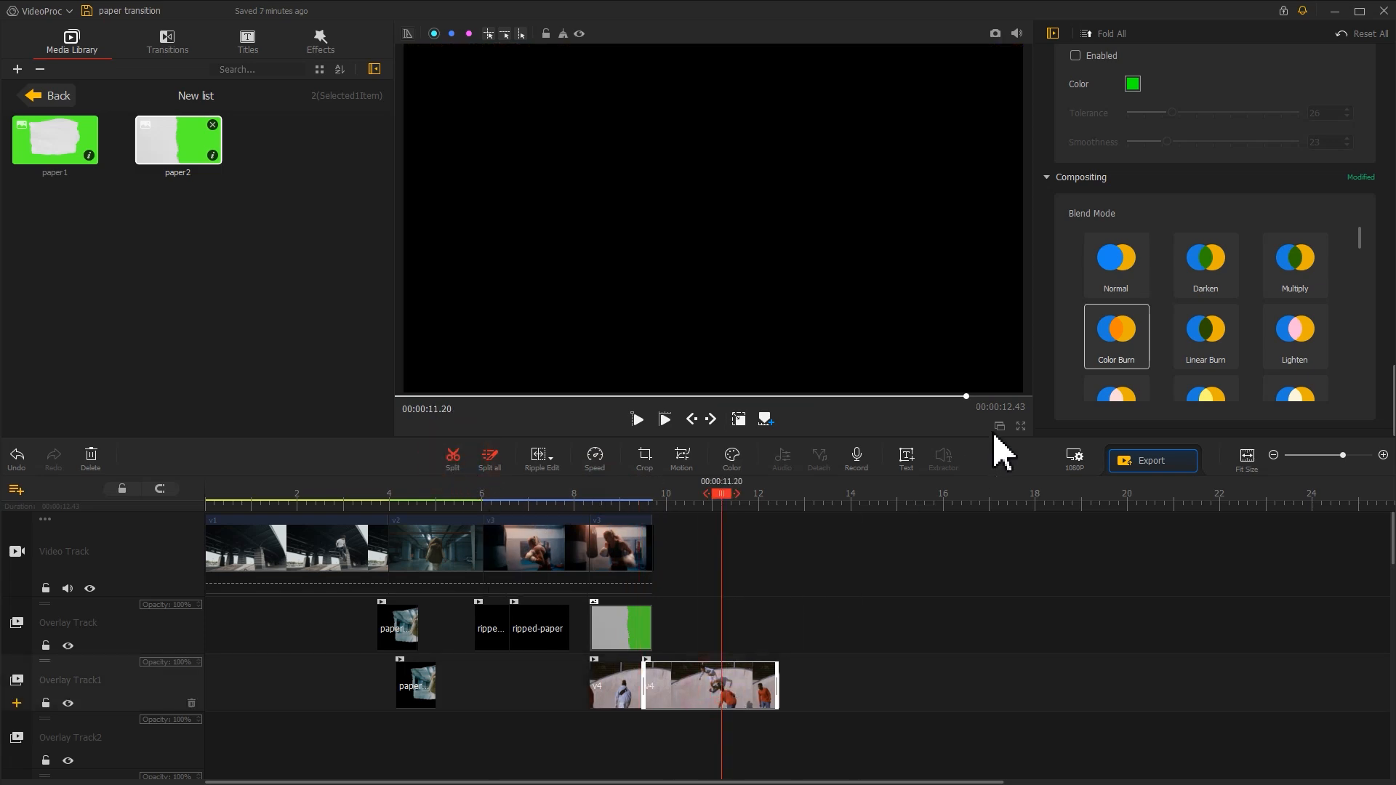
{"action": "left_click", "coordinate": [1120, 288]}
Step: Move the second v4 piece to Overlay Track2 and extend its start back to about 9.2 s
{"action": "left_click_drag", "start_coordinate": [702, 711], "coordinate": [697, 745]}
{"action": "left_click_drag", "start_coordinate": [643, 741], "coordinate": [633, 739]}
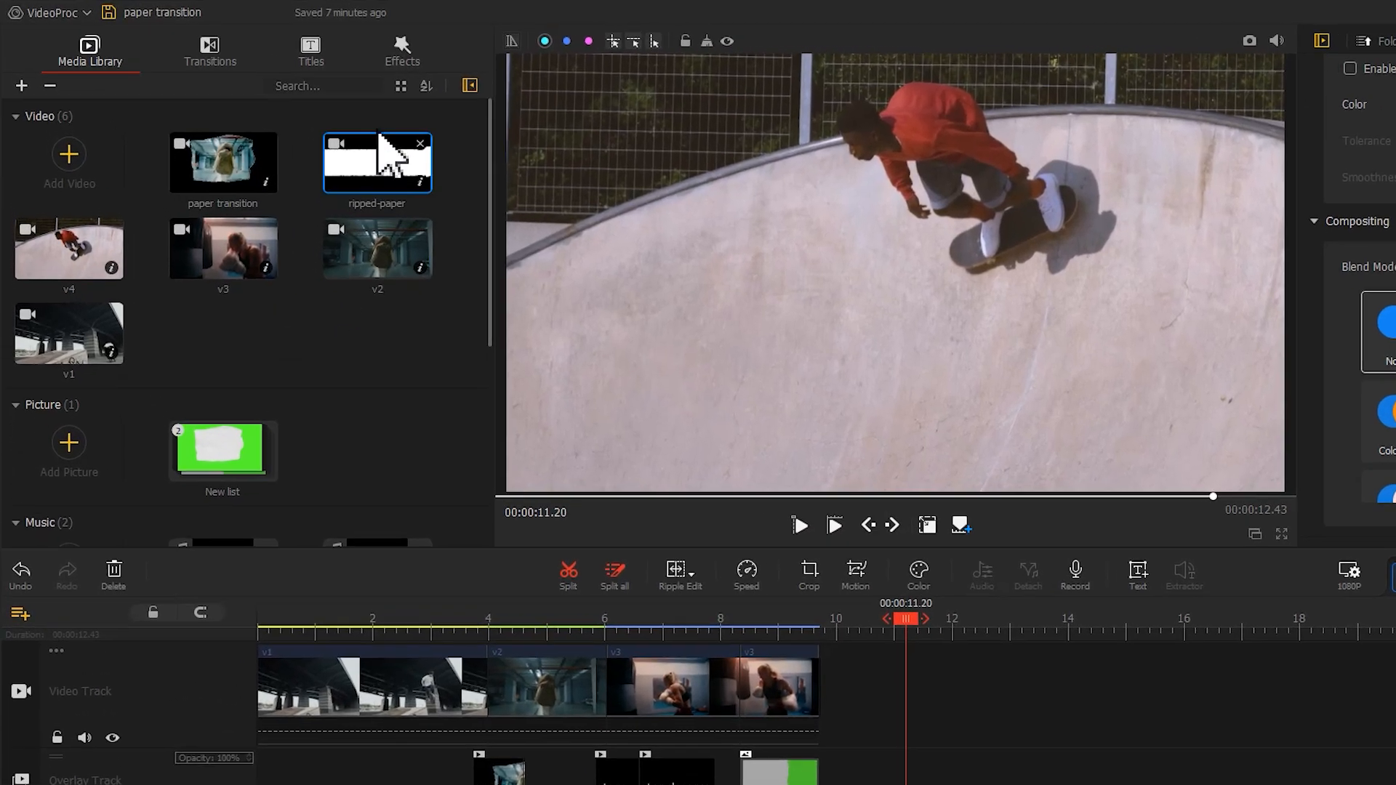
Step: Add the Ghost effect to the effect track, running from about 0.3 s to about 0.9 s
{"action": "left_click", "coordinate": [321, 41]}
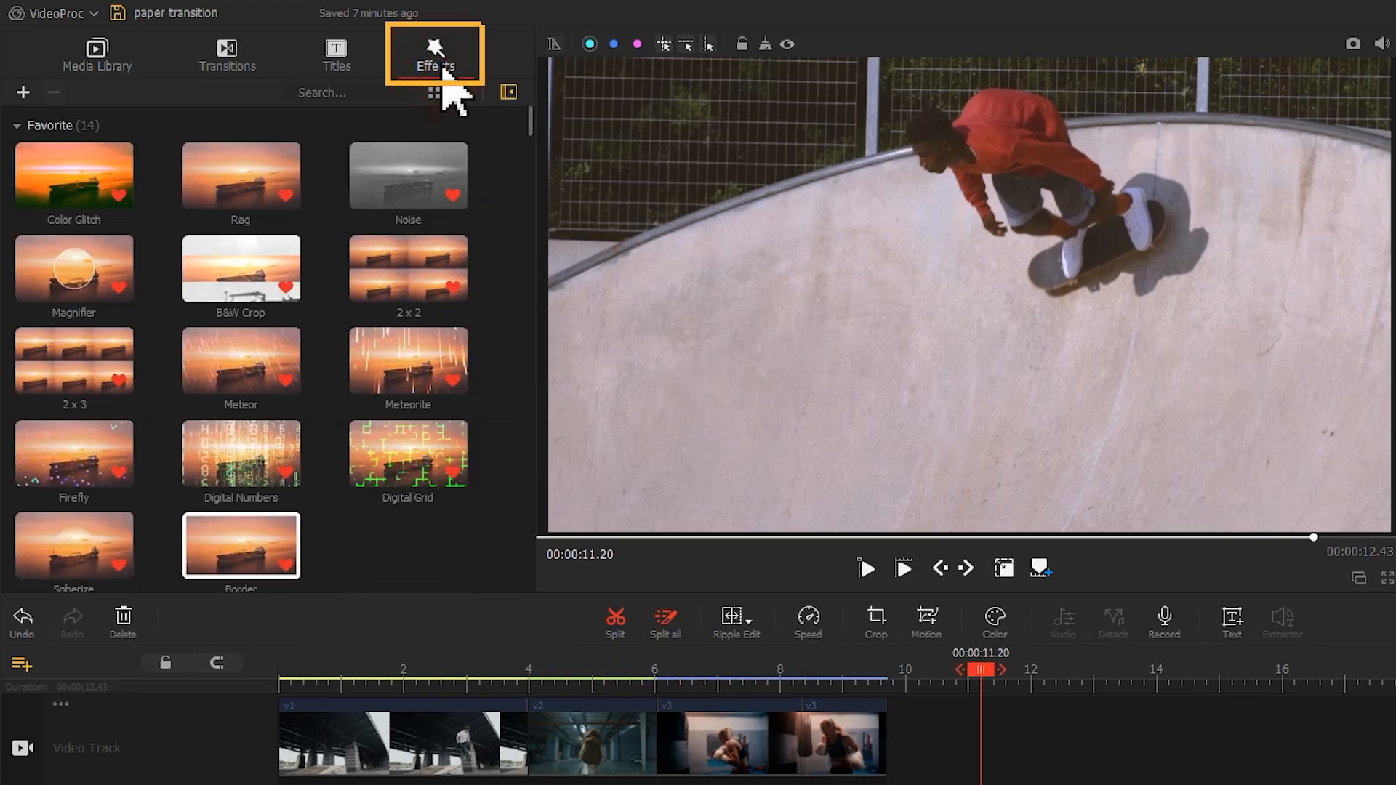
{"action": "left_click_drag", "start_coordinate": [532, 129], "coordinate": [512, 371]}
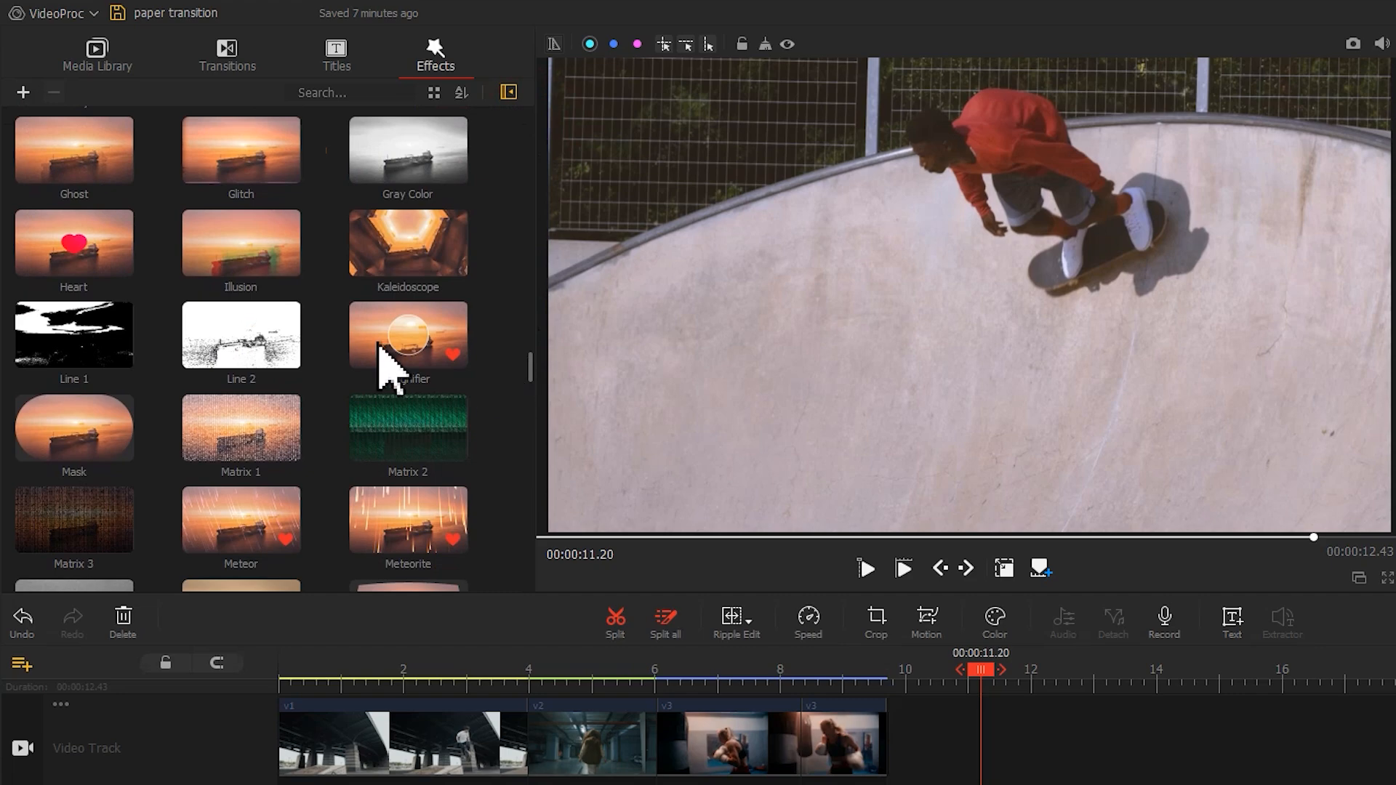
{"action": "left_click_drag", "start_coordinate": [115, 166], "coordinate": [233, 709]}
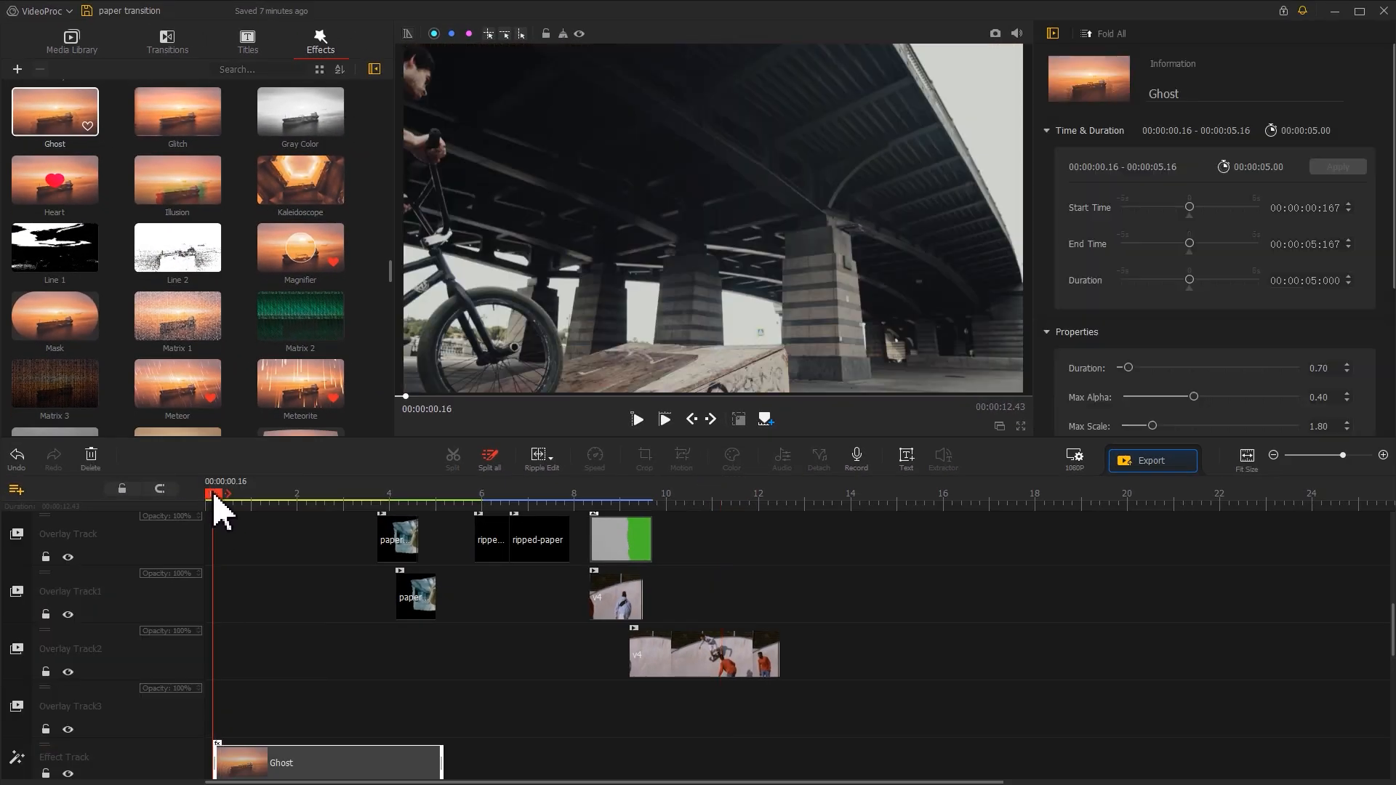
{"action": "left_click", "coordinate": [218, 509]}
{"action": "left_click", "coordinate": [228, 753]}
{"action": "left_click_drag", "start_coordinate": [230, 755], "coordinate": [238, 755]}
{"action": "scroll", "coordinate": [263, 713], "scroll_direction": "down", "scroll_amount": 4}
{"action": "left_click_drag", "start_coordinate": [446, 675], "coordinate": [247, 677]}
Step: Add a second Ghost effect to the effect track, running from 1.23 s to 2.60 s
{"action": "left_click_drag", "start_coordinate": [36, 116], "coordinate": [281, 679]}
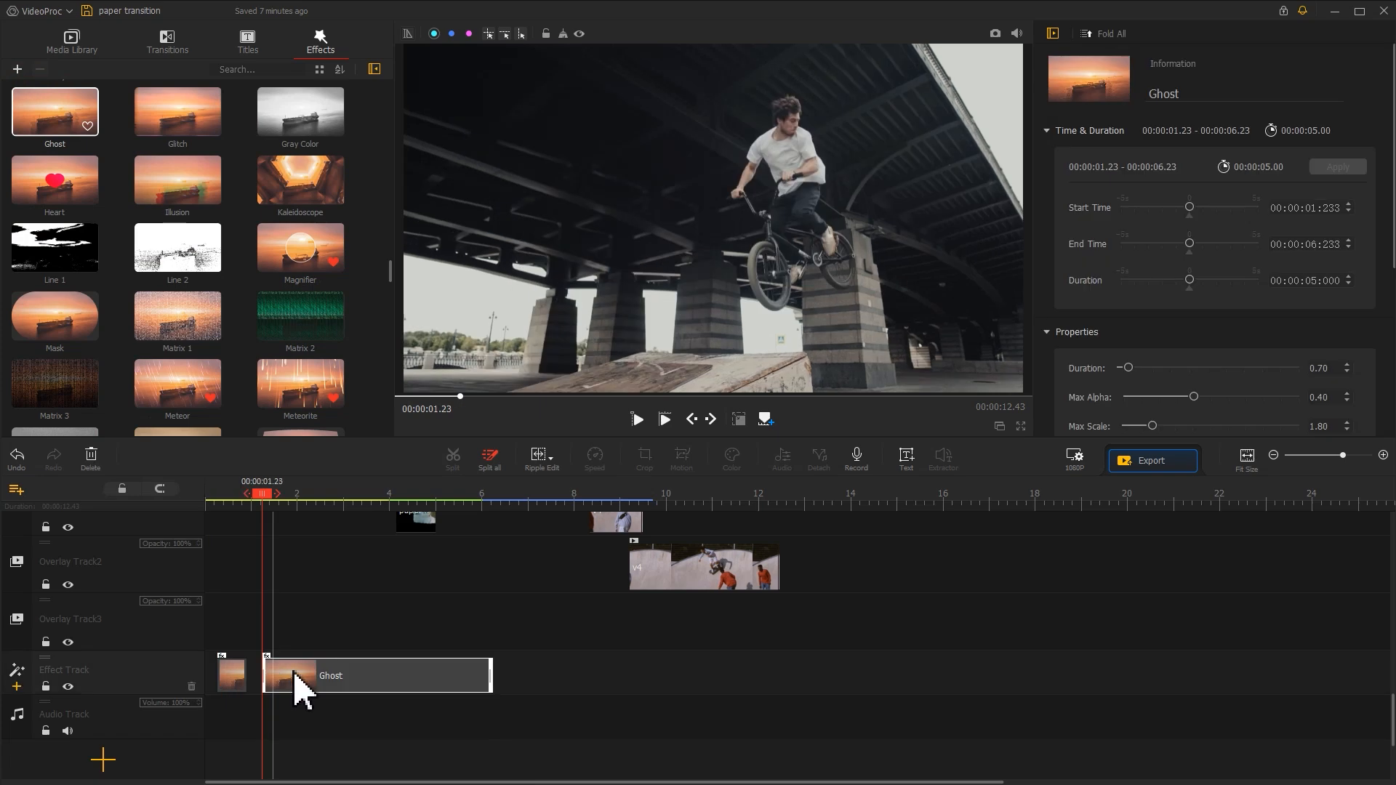
{"action": "left_click_drag", "start_coordinate": [490, 670], "coordinate": [325, 667]}
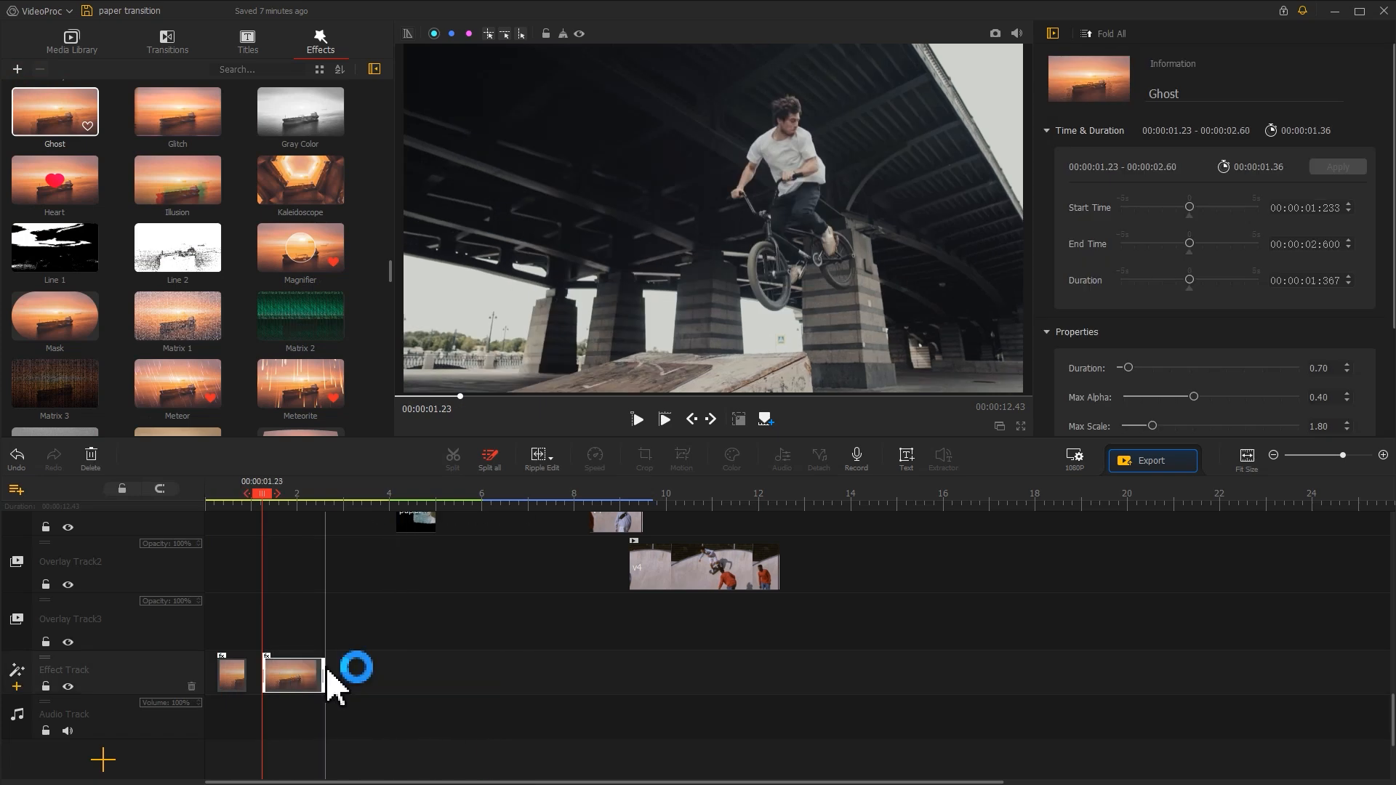
Step: Add the music file at the start of the audio track and cut off everything after 12.43 s
{"action": "left_click", "coordinate": [78, 45]}
{"action": "left_click_drag", "start_coordinate": [393, 227], "coordinate": [399, 430]}
{"action": "left_click_drag", "start_coordinate": [308, 312], "coordinate": [142, 695]}
{"action": "left_click_drag", "start_coordinate": [726, 502], "coordinate": [778, 502]}
{"action": "left_click", "coordinate": [453, 458]}
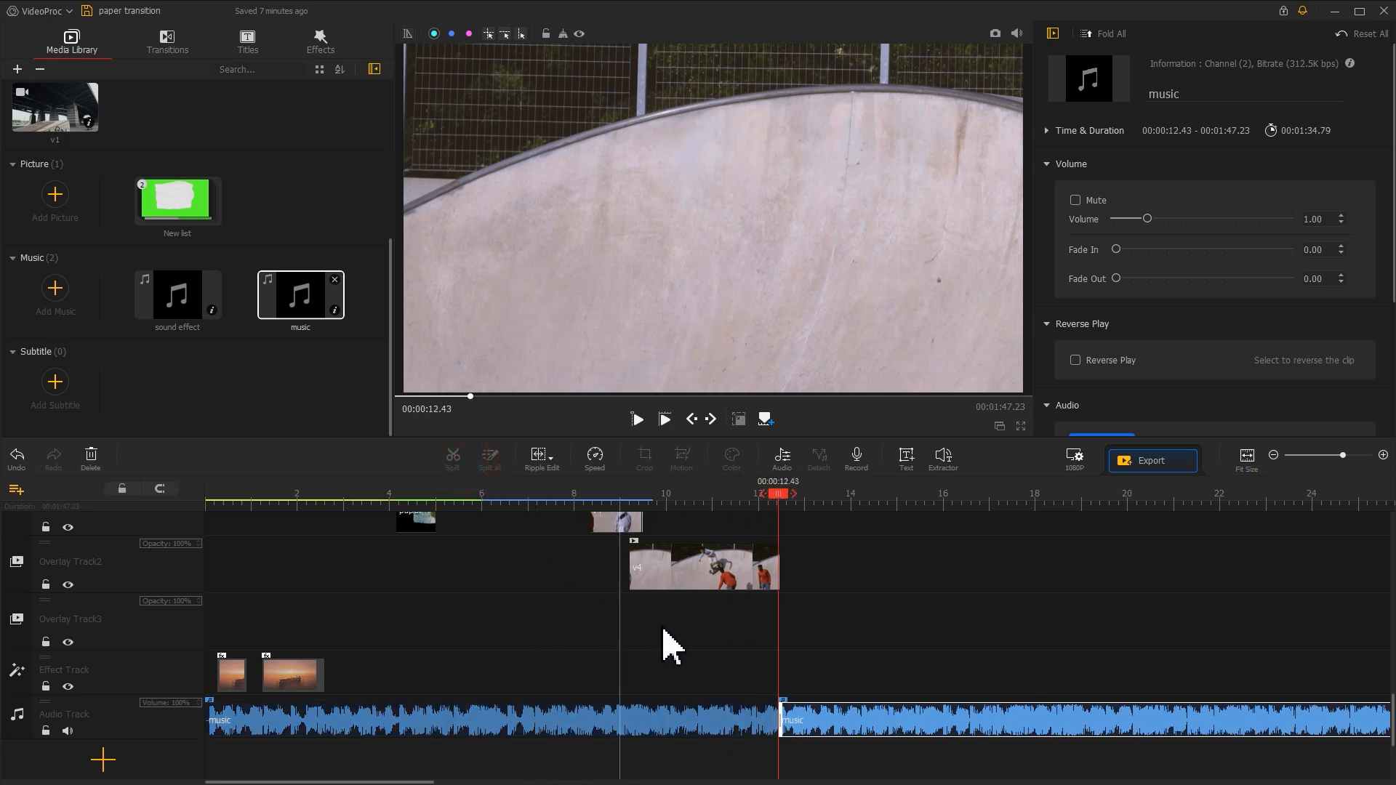
{"action": "left_click", "coordinate": [836, 718]}
{"action": "key", "text": "Delete"}
Step: Set the music clip's fade-out to 1.40
{"action": "left_click", "coordinate": [639, 723]}
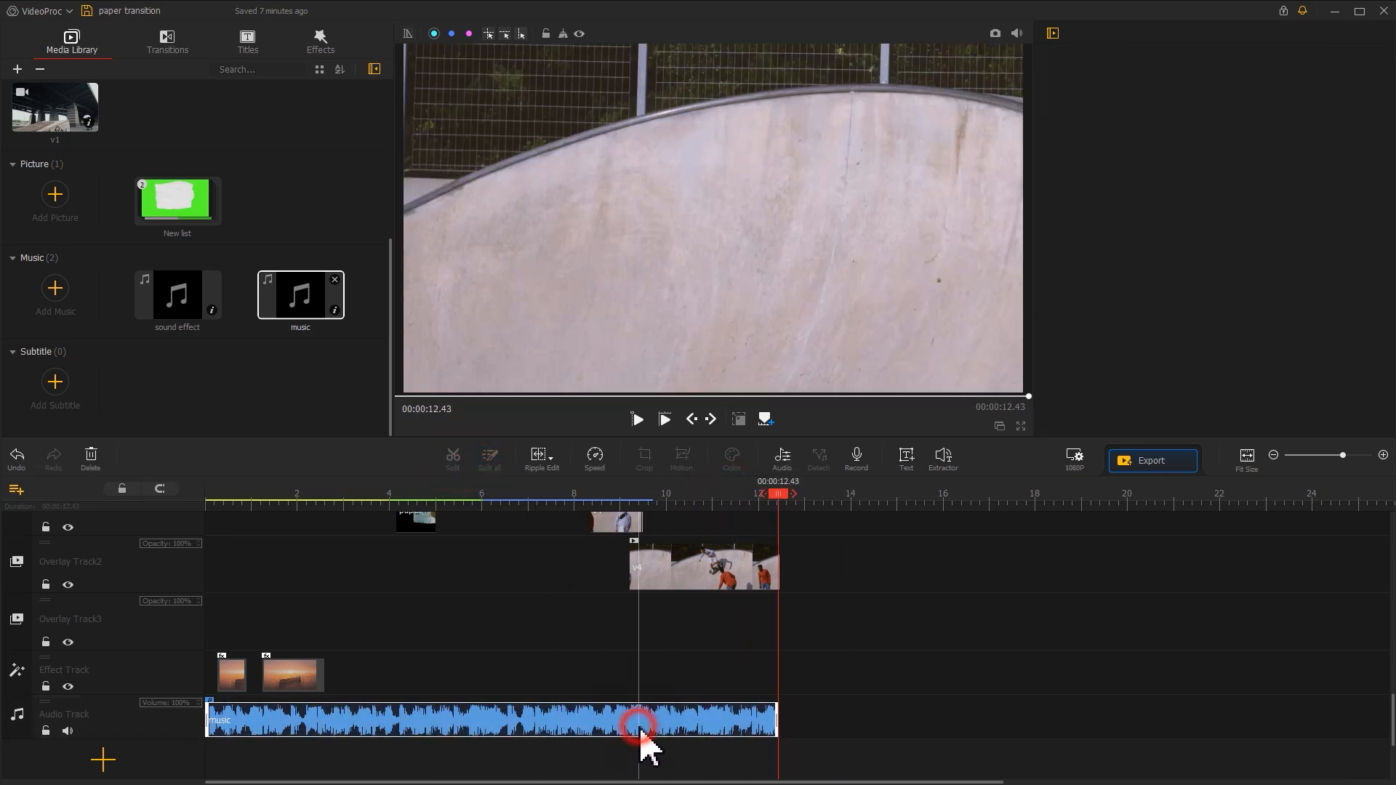
{"action": "left_click", "coordinate": [1138, 279]}
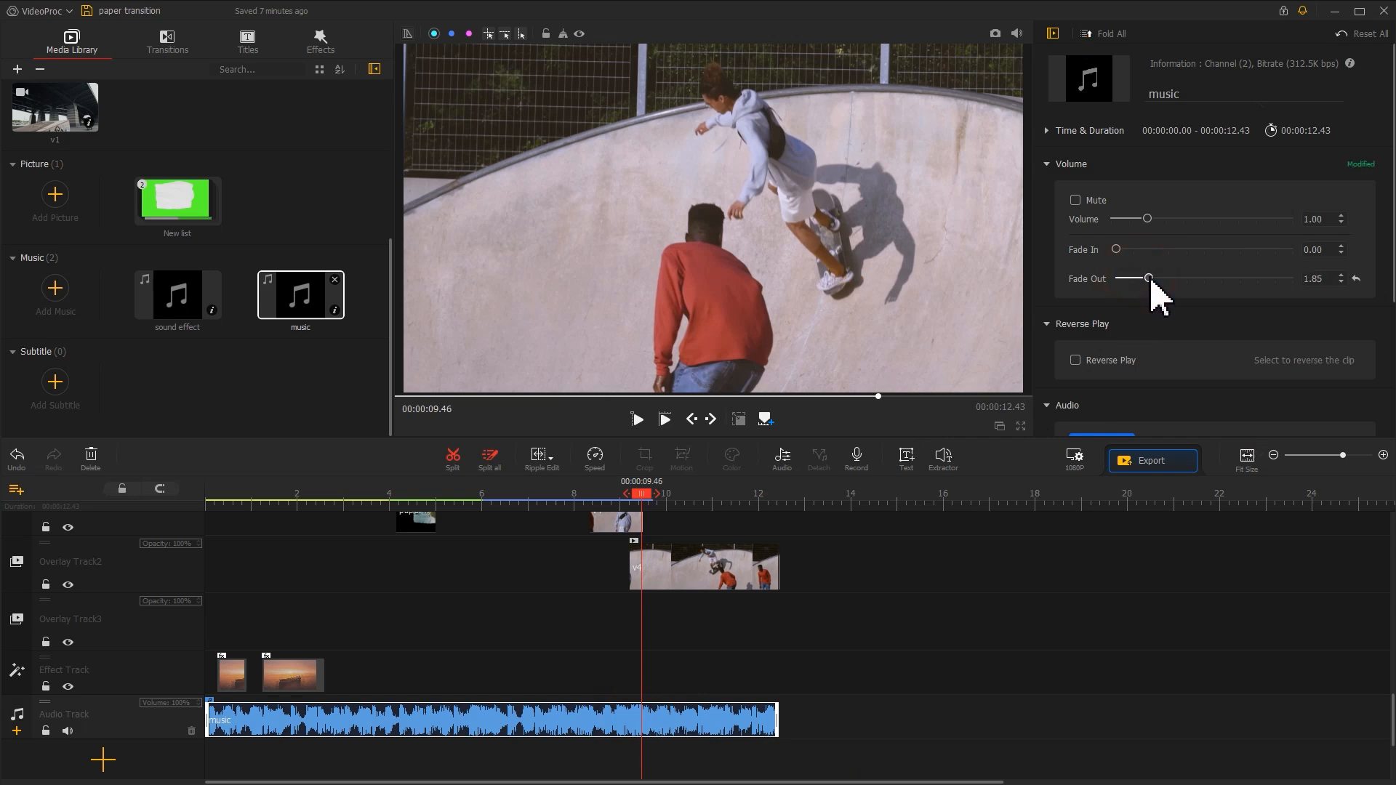
Step: Add a second audio track and place the sound effect on it, trimmed to run from 5.56 s to 7.63 s
{"action": "left_click", "coordinate": [128, 727]}
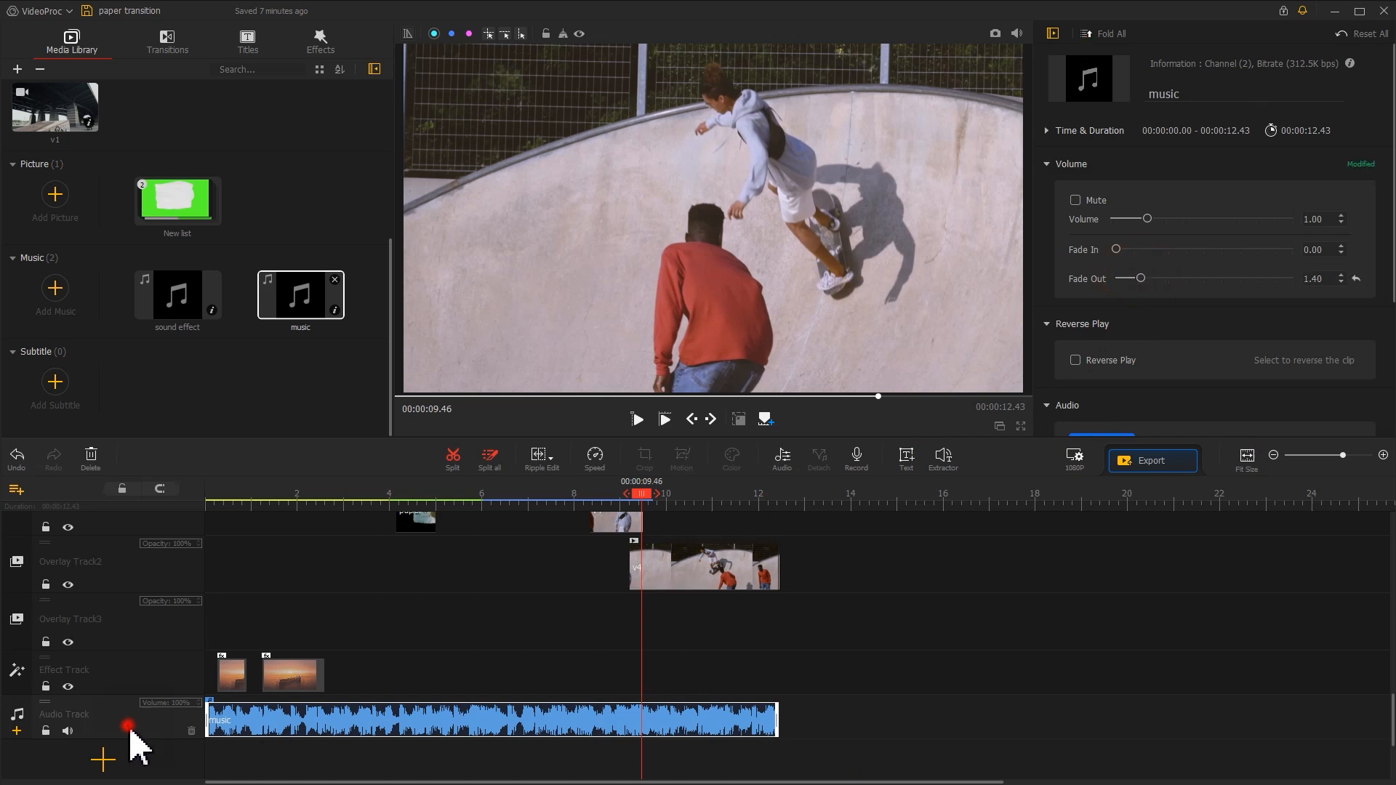
{"action": "left_click", "coordinate": [21, 740]}
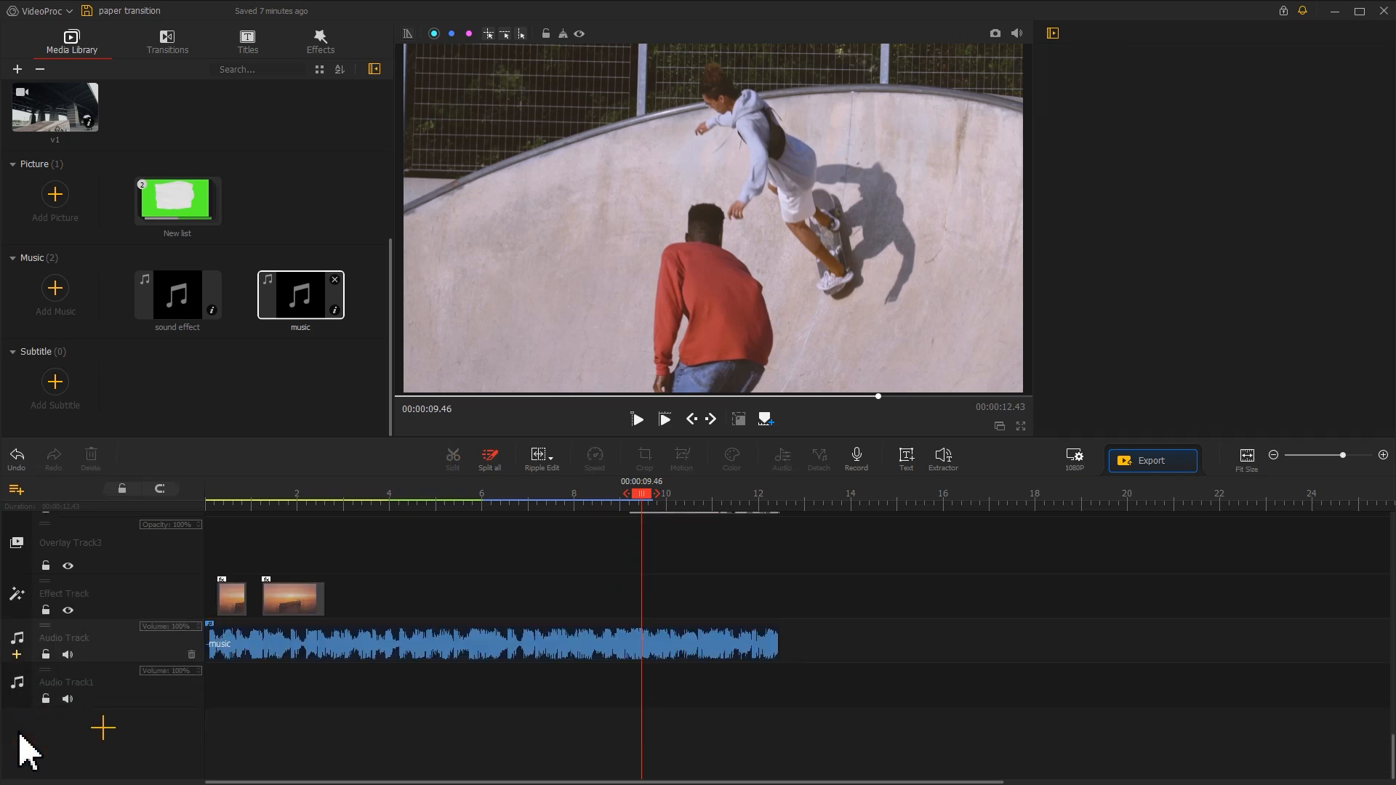
{"action": "left_click_drag", "start_coordinate": [386, 497], "coordinate": [483, 508]}
{"action": "left_click_drag", "start_coordinate": [178, 298], "coordinate": [436, 688]}
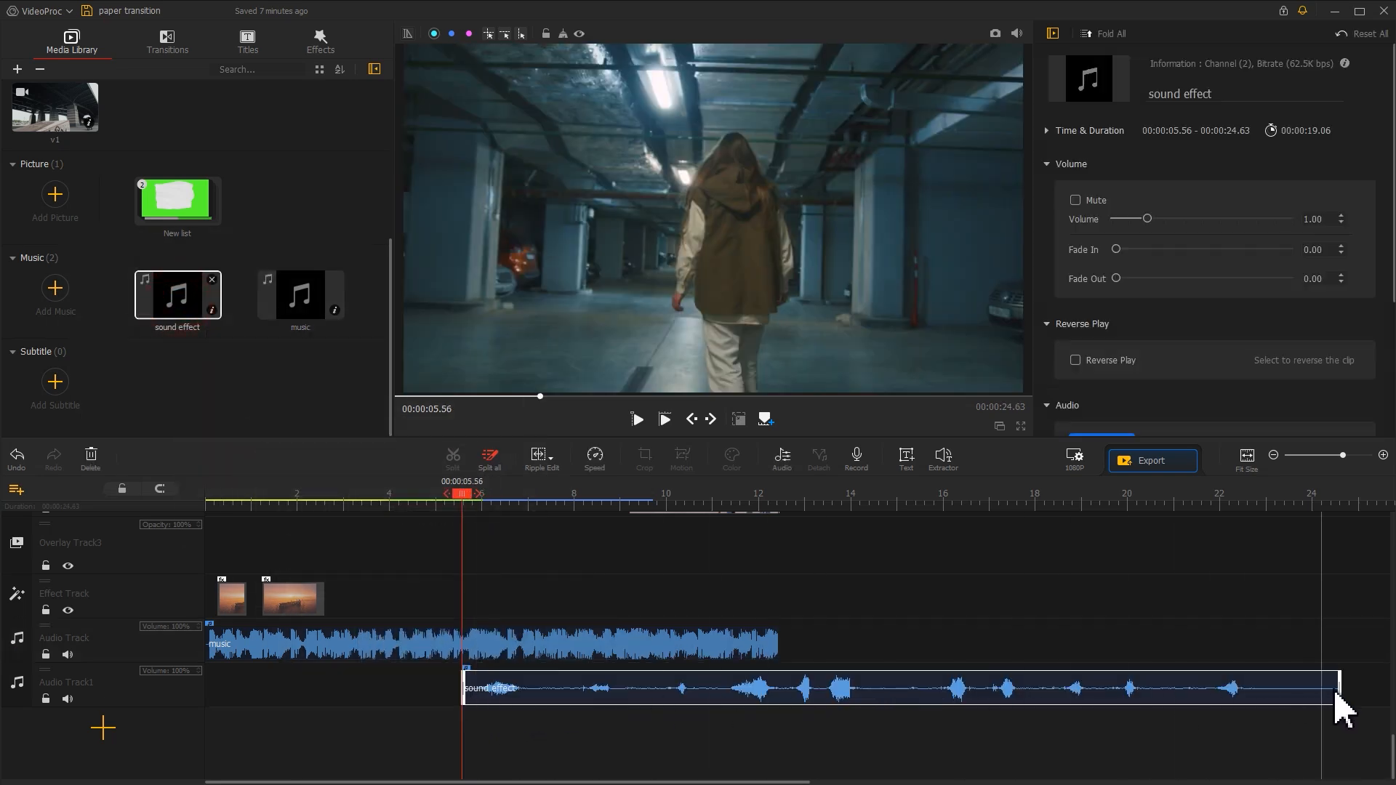
{"action": "left_click_drag", "start_coordinate": [1346, 689], "coordinate": [556, 682]}
Step: Play the whole edit back from the beginning
{"action": "left_click_drag", "start_coordinate": [471, 509], "coordinate": [203, 554]}
{"action": "key", "text": "space"}
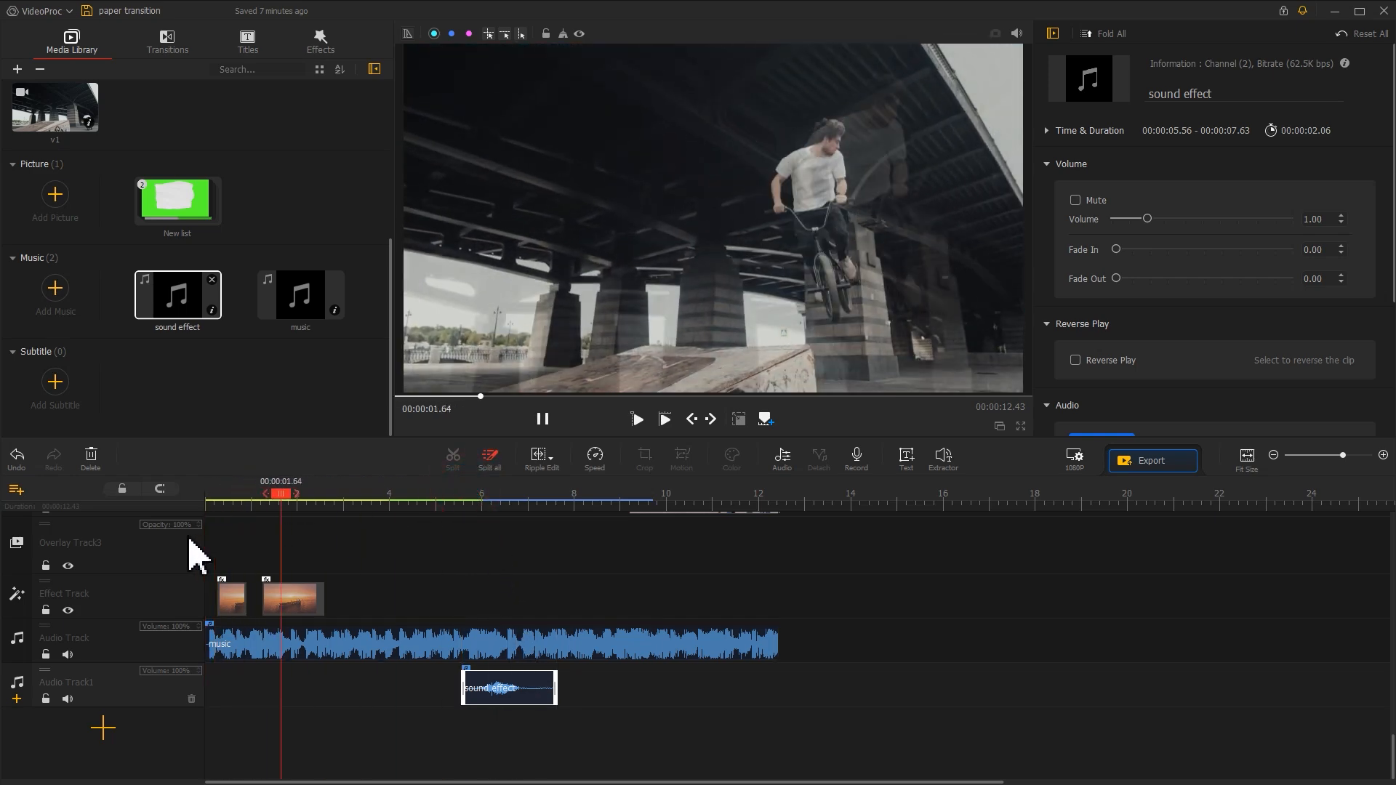